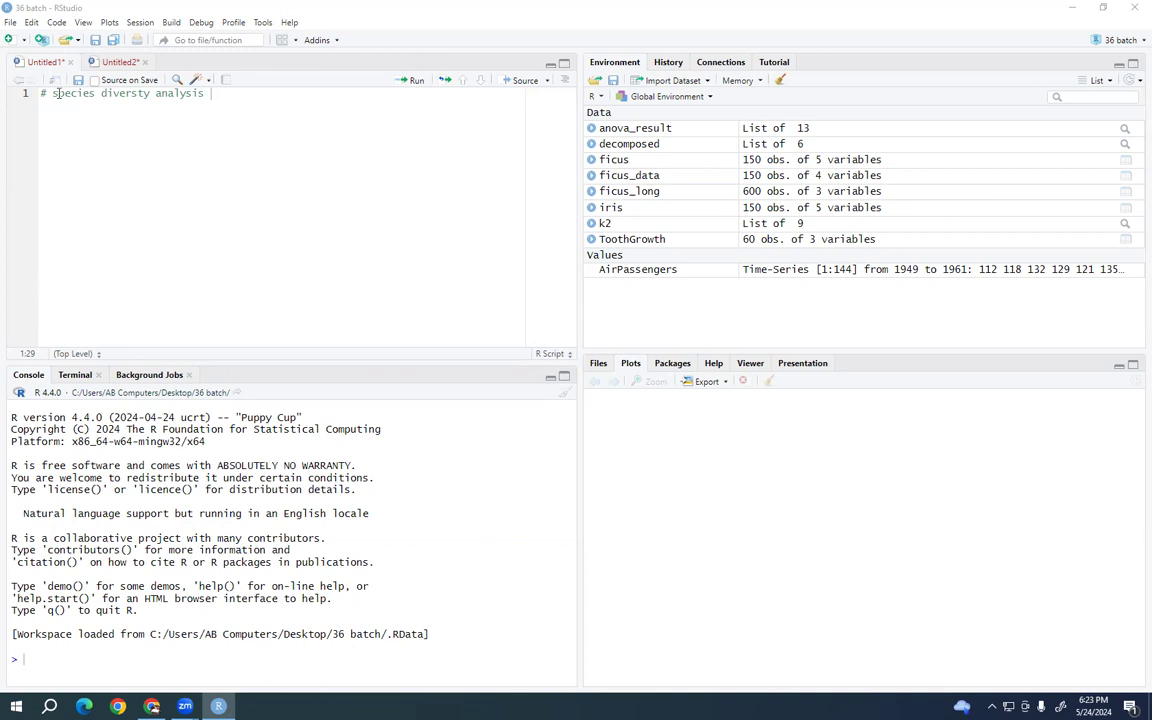
Switch from the R script to Chrome and open ChatGPT in a new browser tab
left_click_drag(52, 93, 151, 93)
key("alt+Tab")
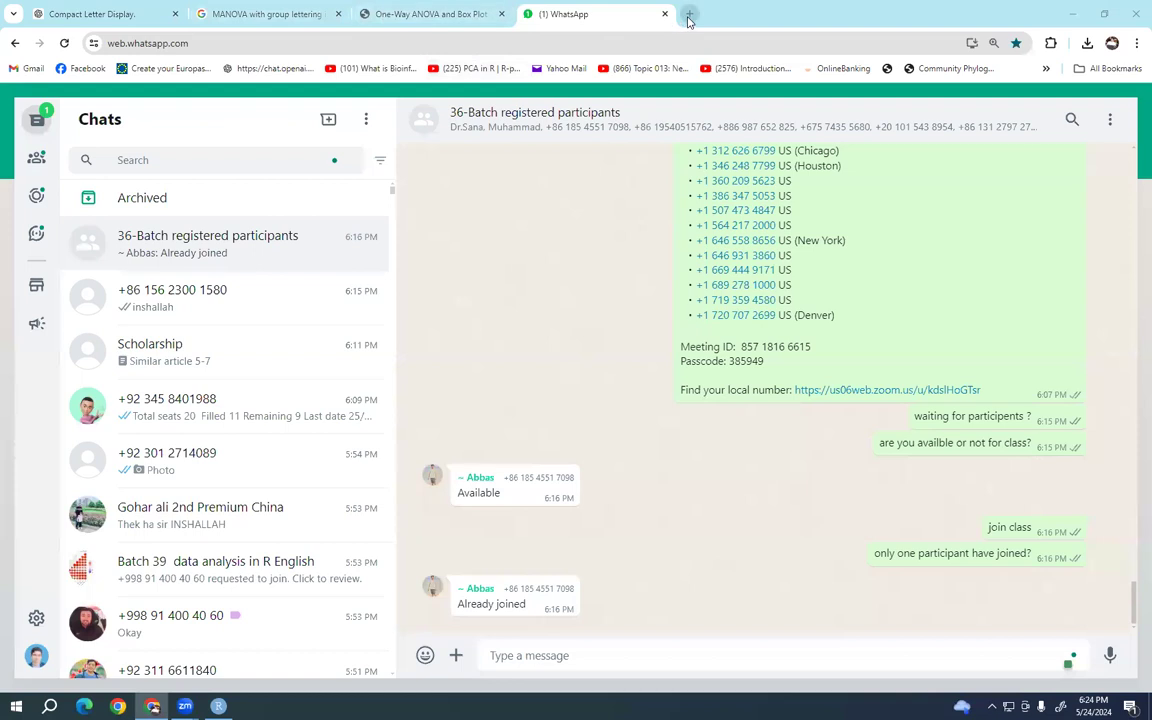
left_click(688, 15)
left_click(506, 365)
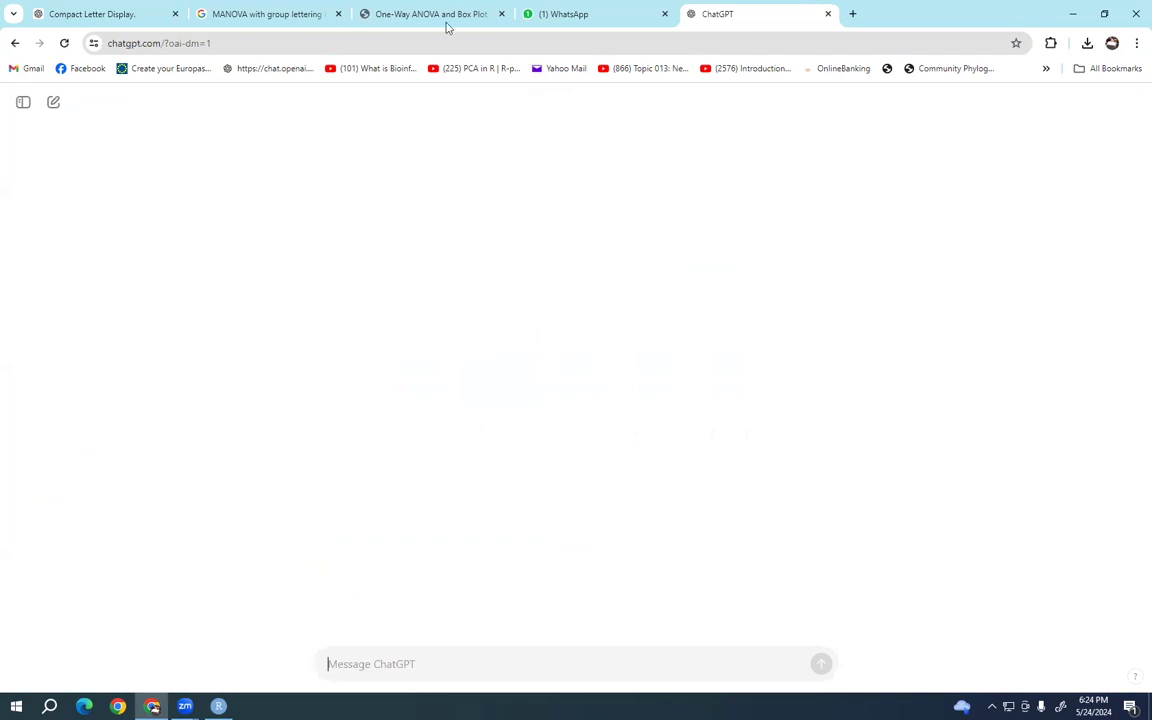
left_click(572, 14)
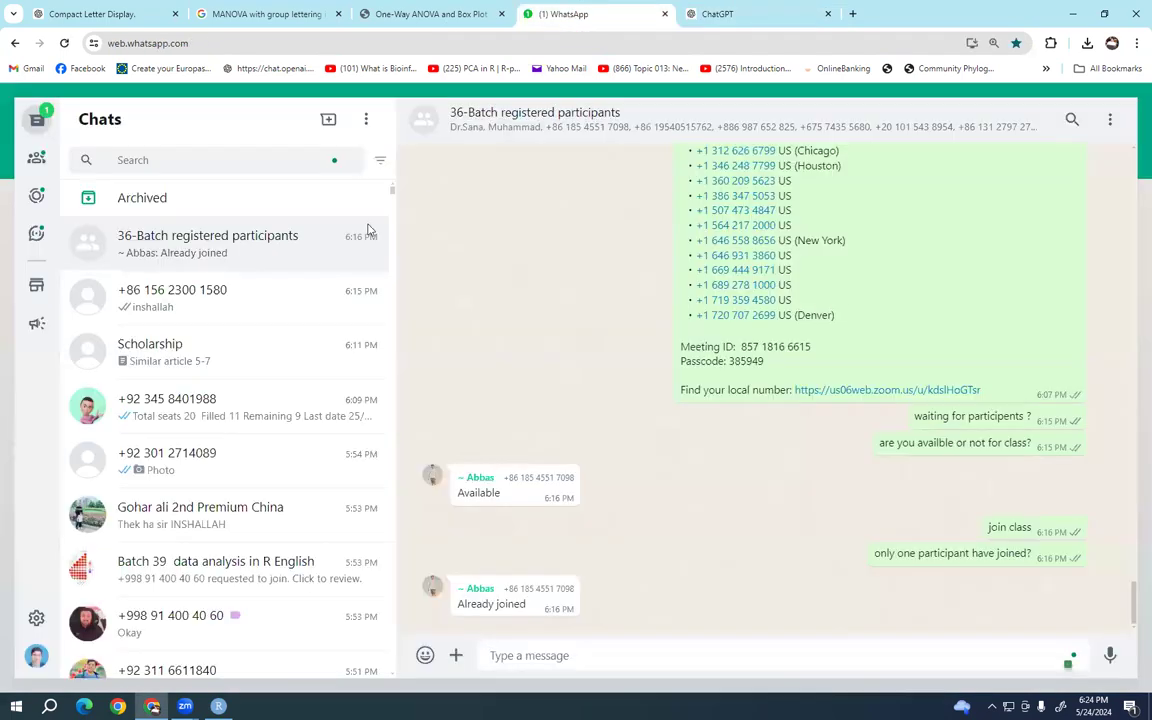
scroll(245, 308, "down", 5)
scroll(245, 308, "up", 5)
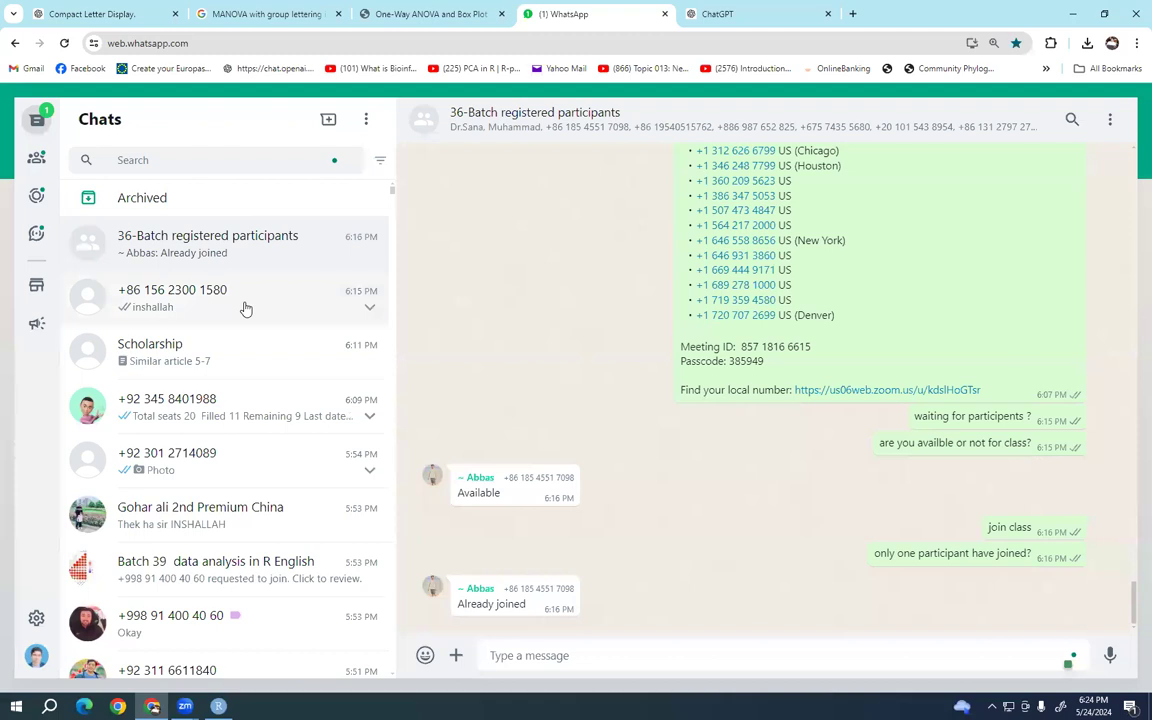
left_click(717, 14)
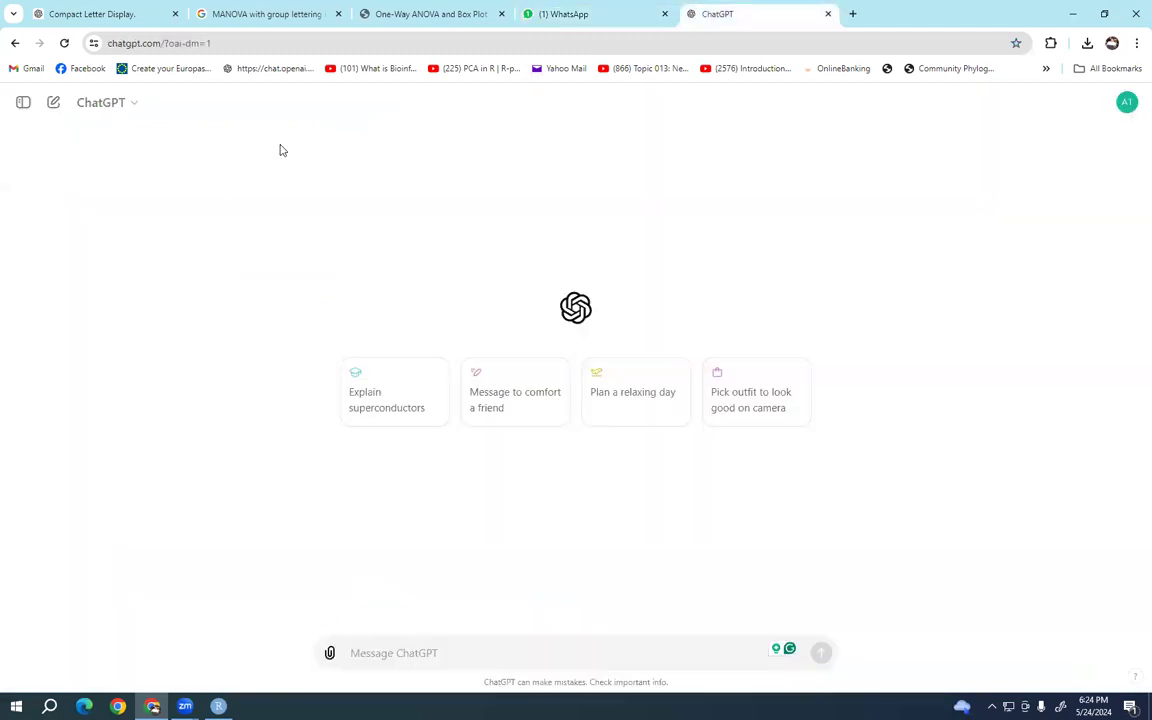
Copy "species diversty analysis" from the comment in the RStudio script and paste it into the ChatGPT message in Chrome
left_click(218, 706)
left_click(206, 93)
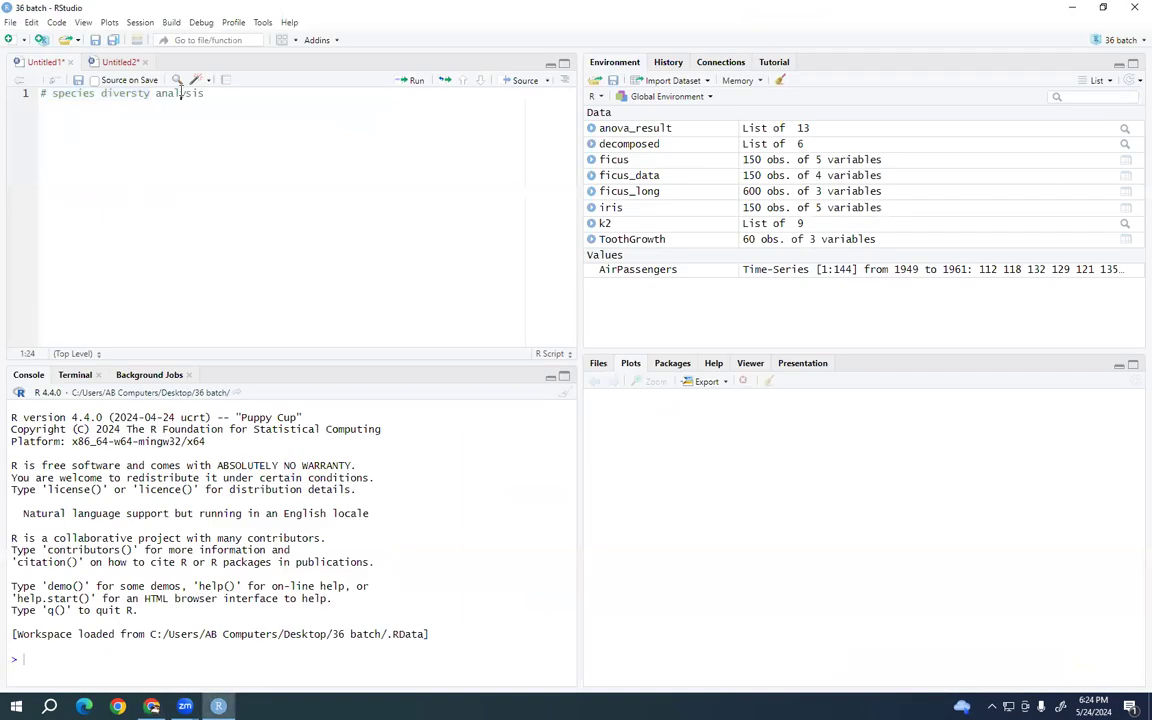
left_click_drag(206, 93, 49, 93)
key("ctrl+c")
right_click(75, 95)
left_click(92, 116)
key("alt+Tab")
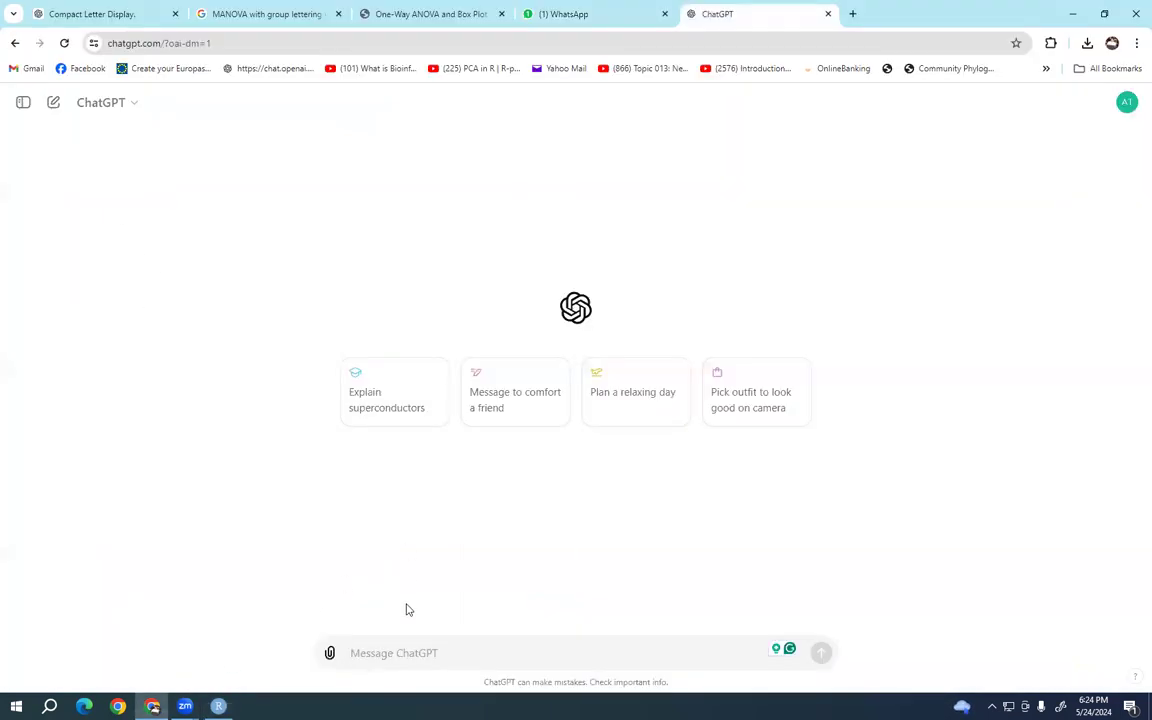
right_click(406, 651)
left_click(430, 497)
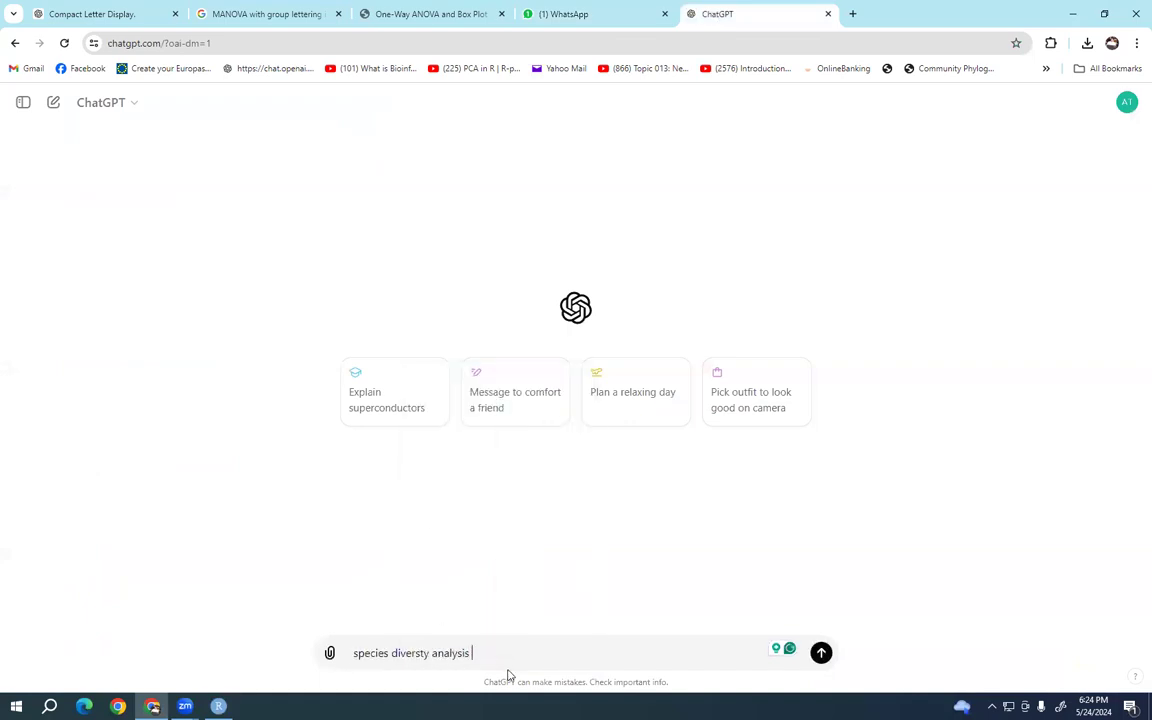
type("i wan")
type("t")
type(" perfor")
type("m s")
key("BackSpace")
key("BackSpace")
key("BackSpace")
key("BackSpace")
key("BackSpace")
key("BackSpace")
key("BackSpace")
key("BackSpace")
key("BackSpace")
key("BackSpace")
key("BackSpace")
key("BackSpace")
key("BackSpace")
key("BackSpace")
key("BackSpace")
key("BackSpace")
Insert "i want to perform" before "species diversty analysis" in the prompt
type("i wa")
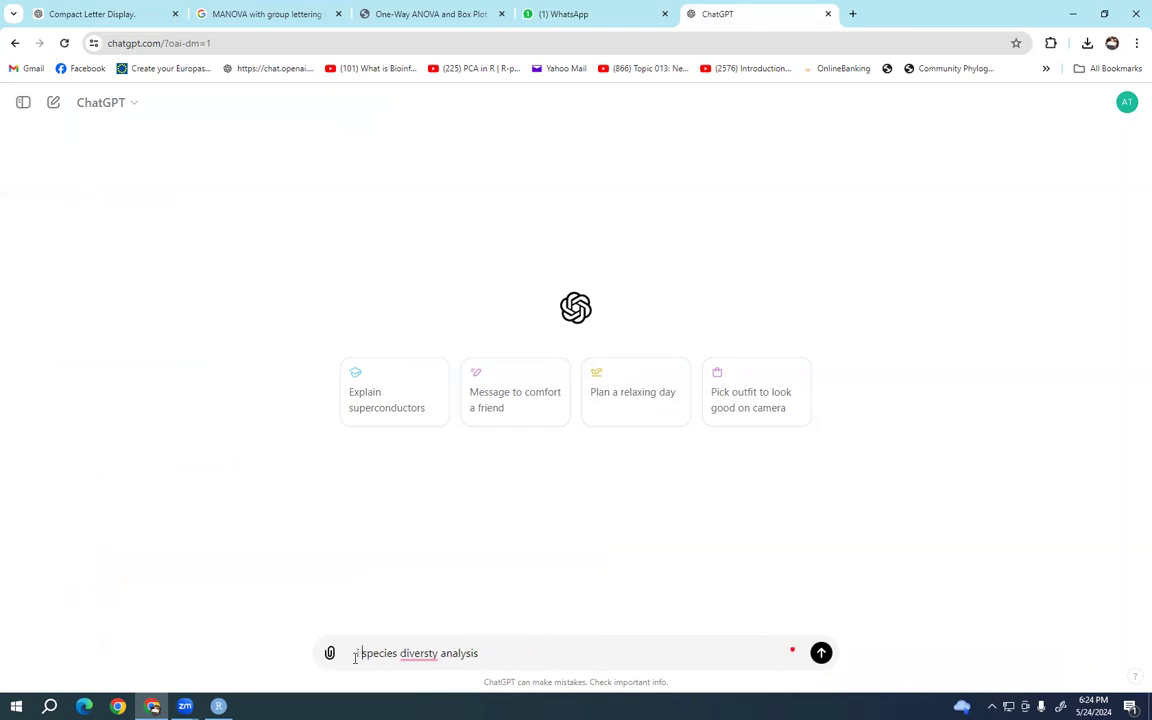
type("nt to p")
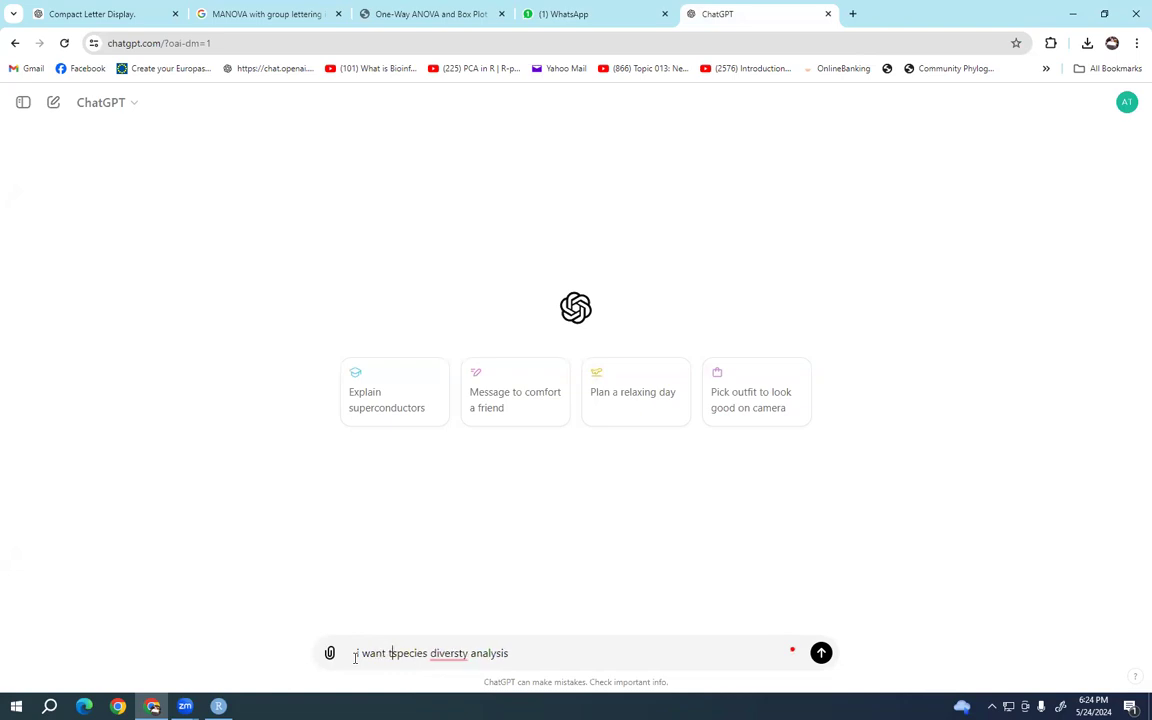
type("erfr")
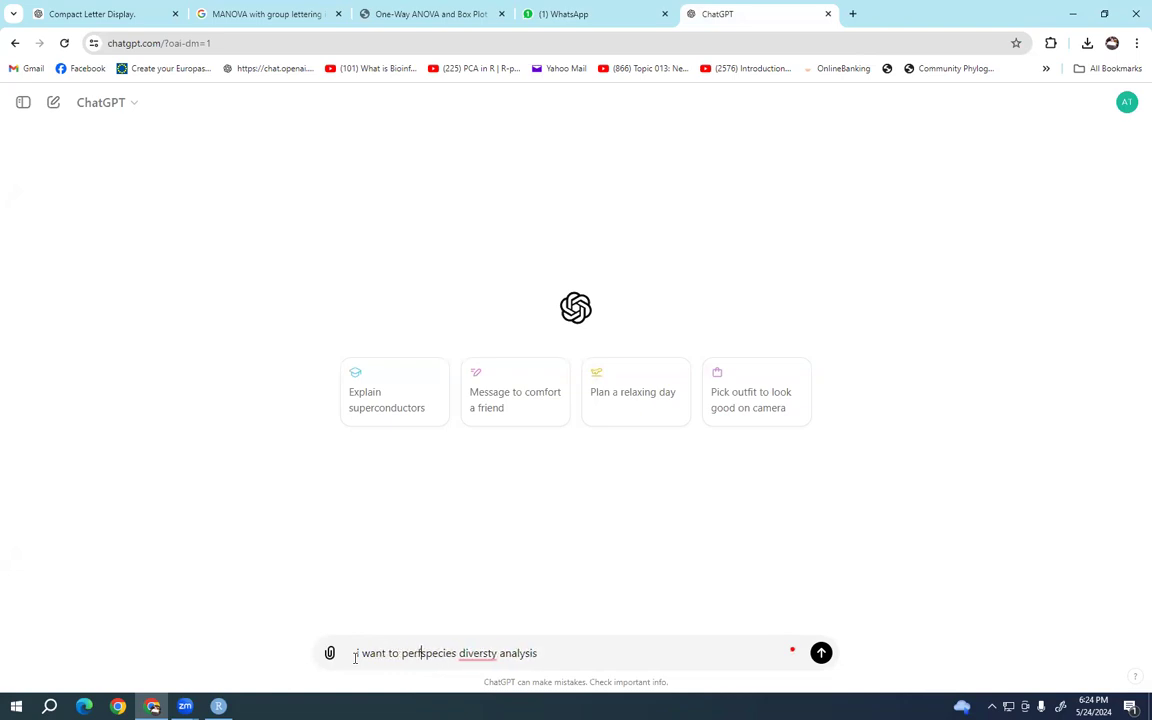
type("rm")
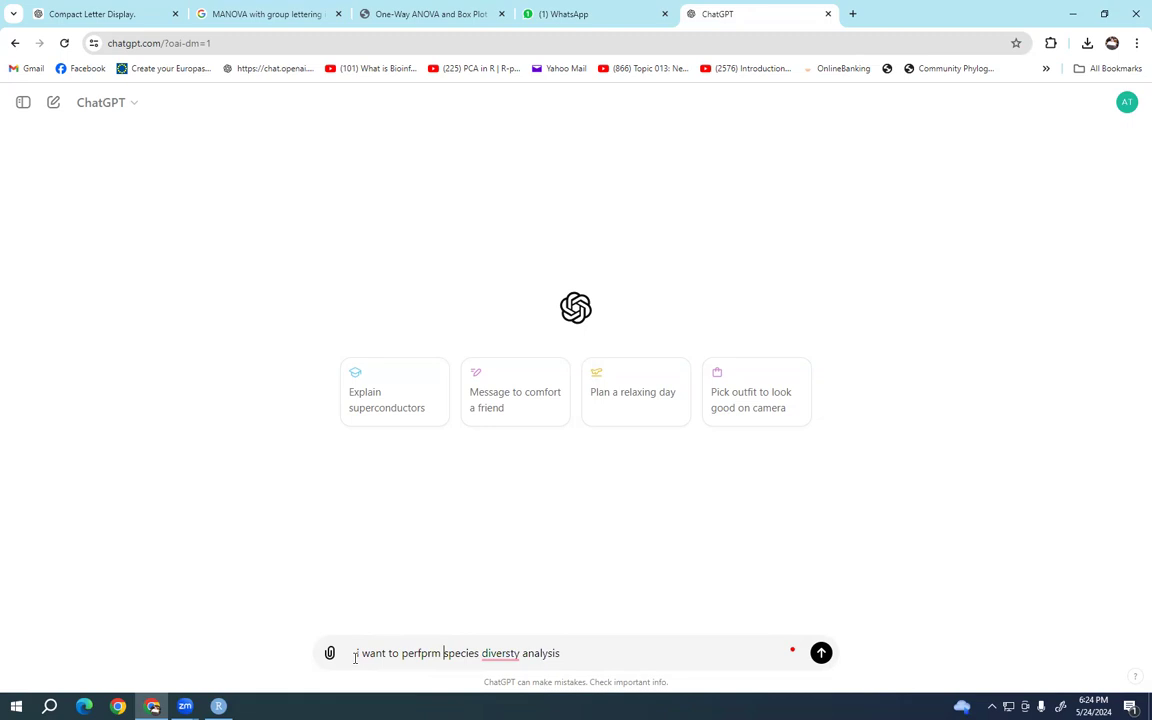
key("BackSpace")
key("BackSpace")
key("BackSpace")
key("BackSpace")
key("BackSpace")
type("form ")
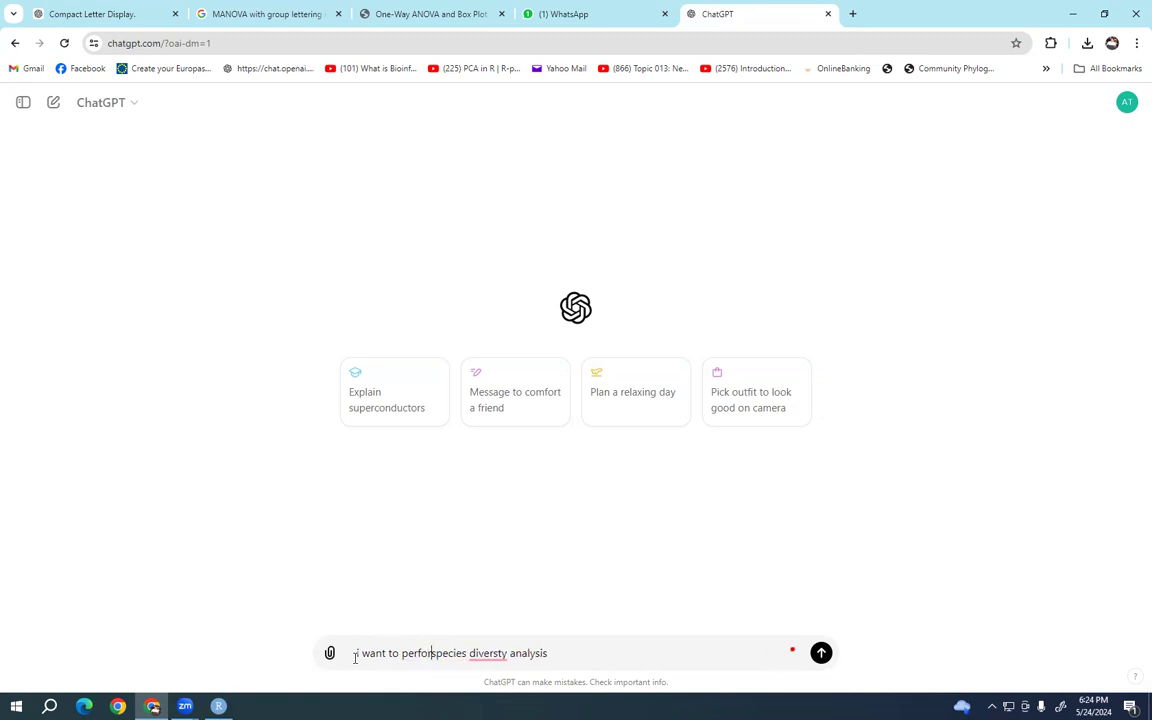
type("specie")
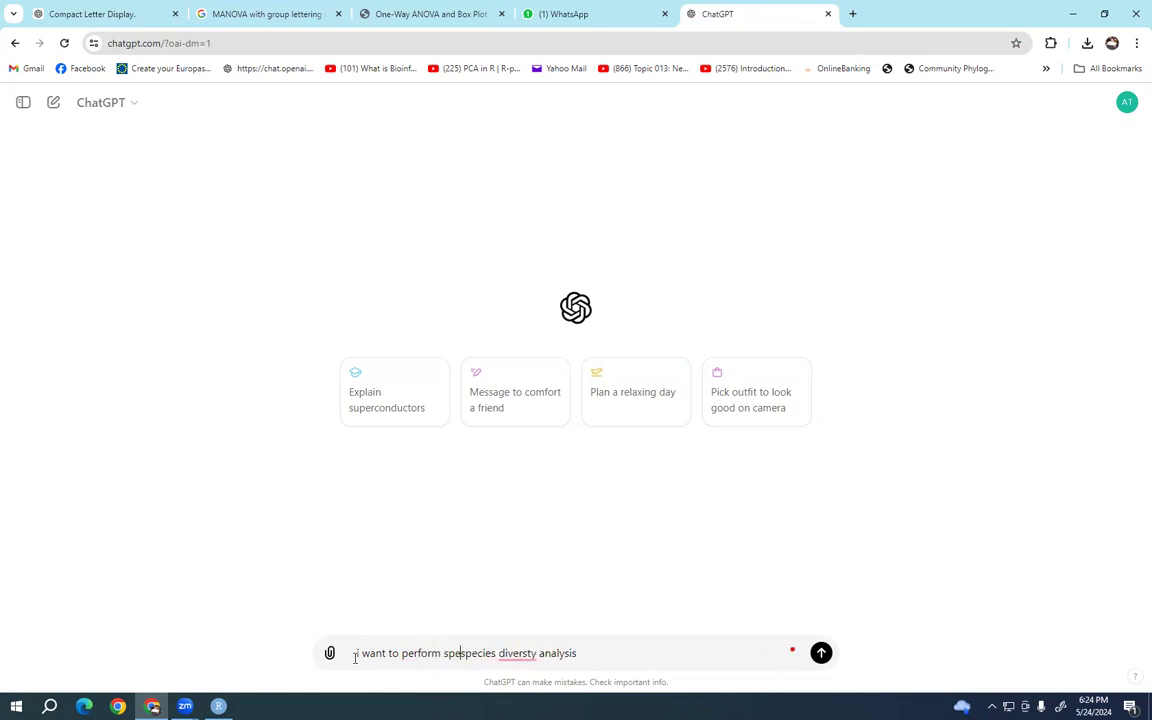
type("s div")
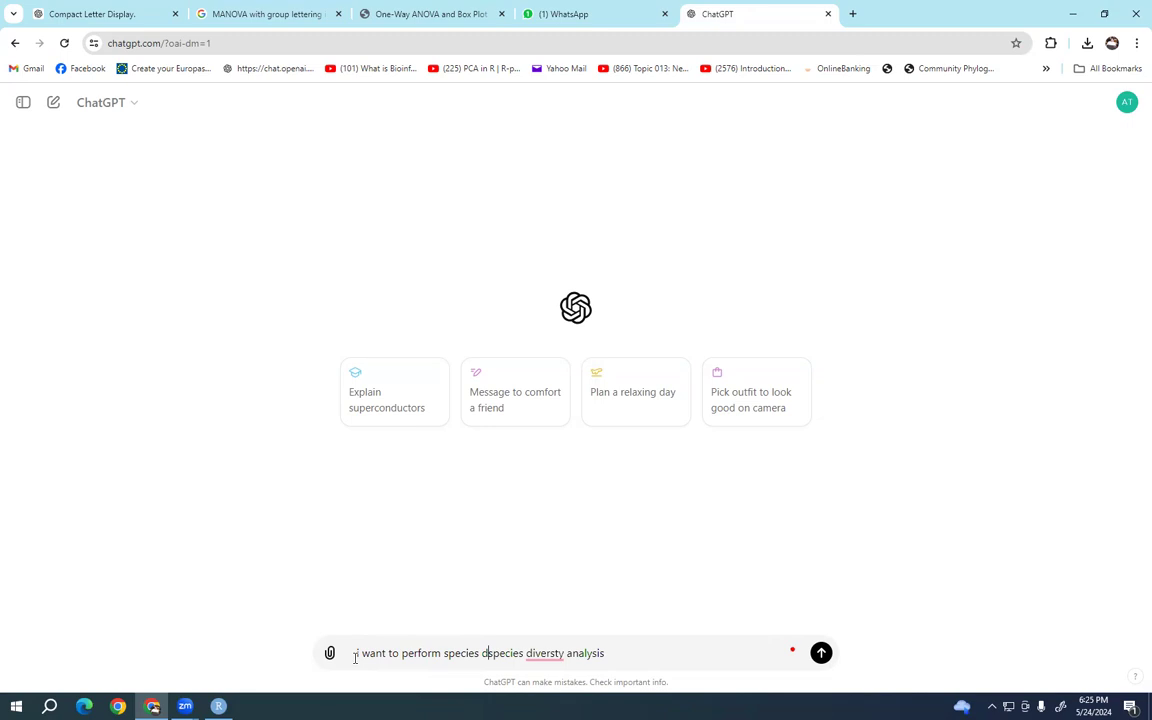
key("BackSpace")
key("BackSpace")
key("BackSpace")
key("BackSpace")
key("BackSpace")
key("BackSpace")
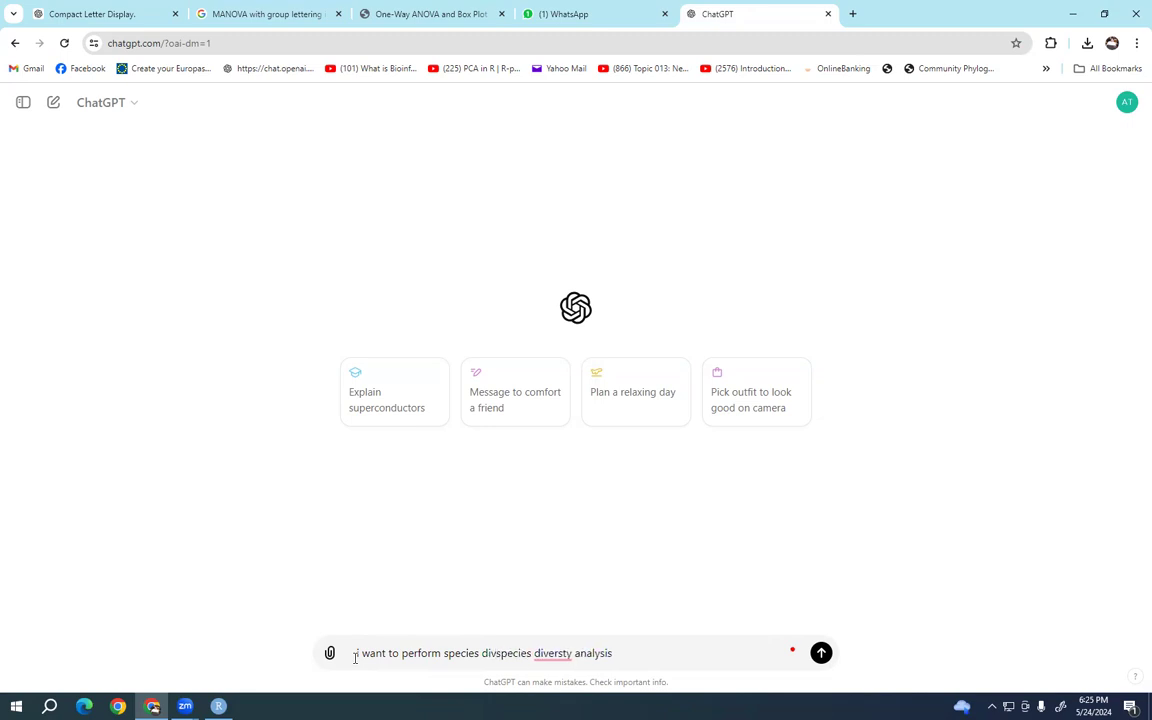
key("BackSpace")
key("BackSpace")
key("BackSpace")
key("BackSpace")
key("BackSpace")
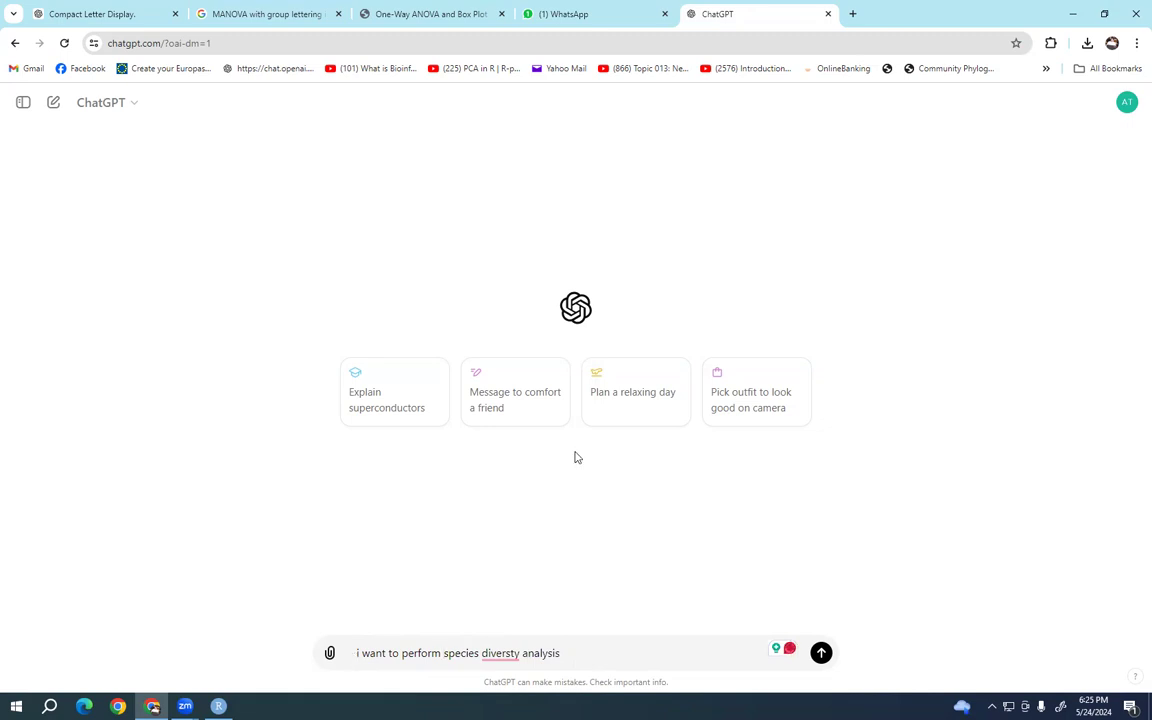
Append "in please suggest me analysis on occorance data set" to the end of the prompt
type("in please su")
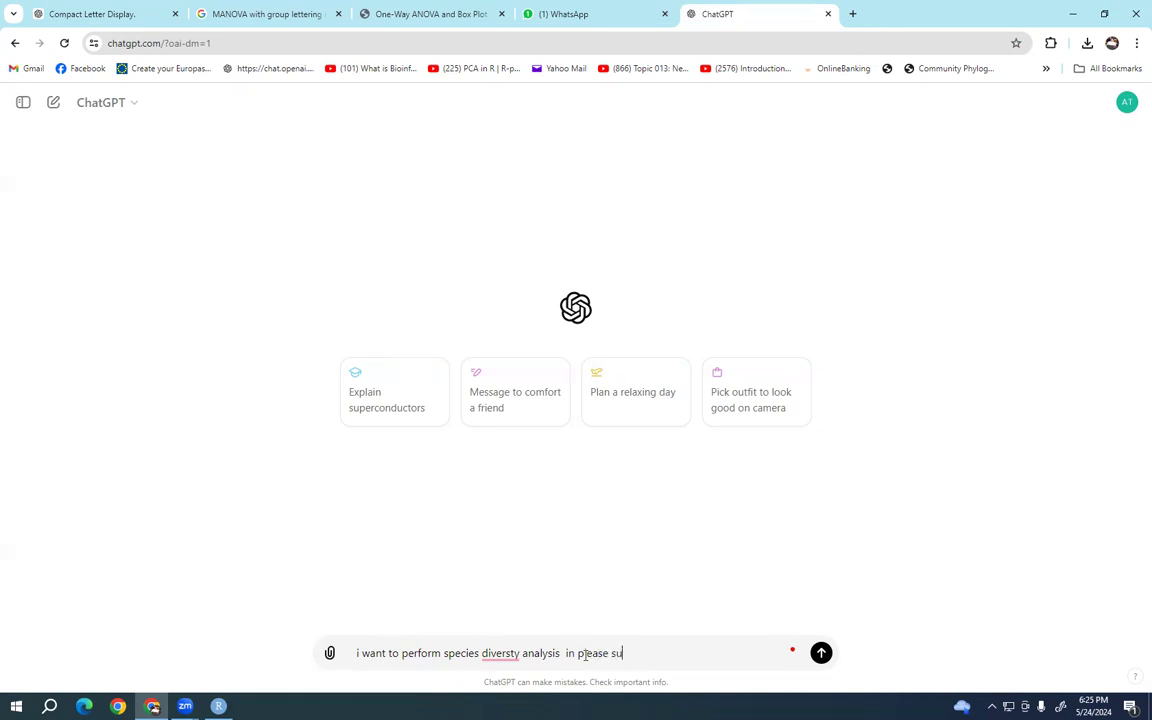
type("ggest me analysis on occ")
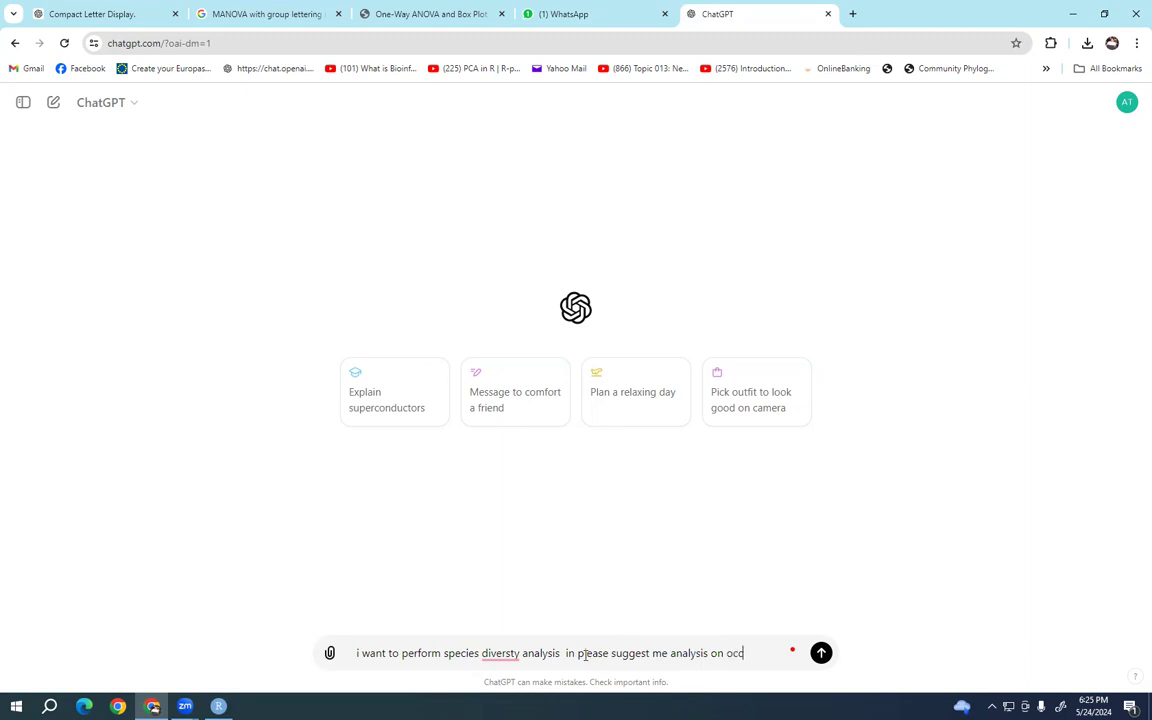
type("orance data set")
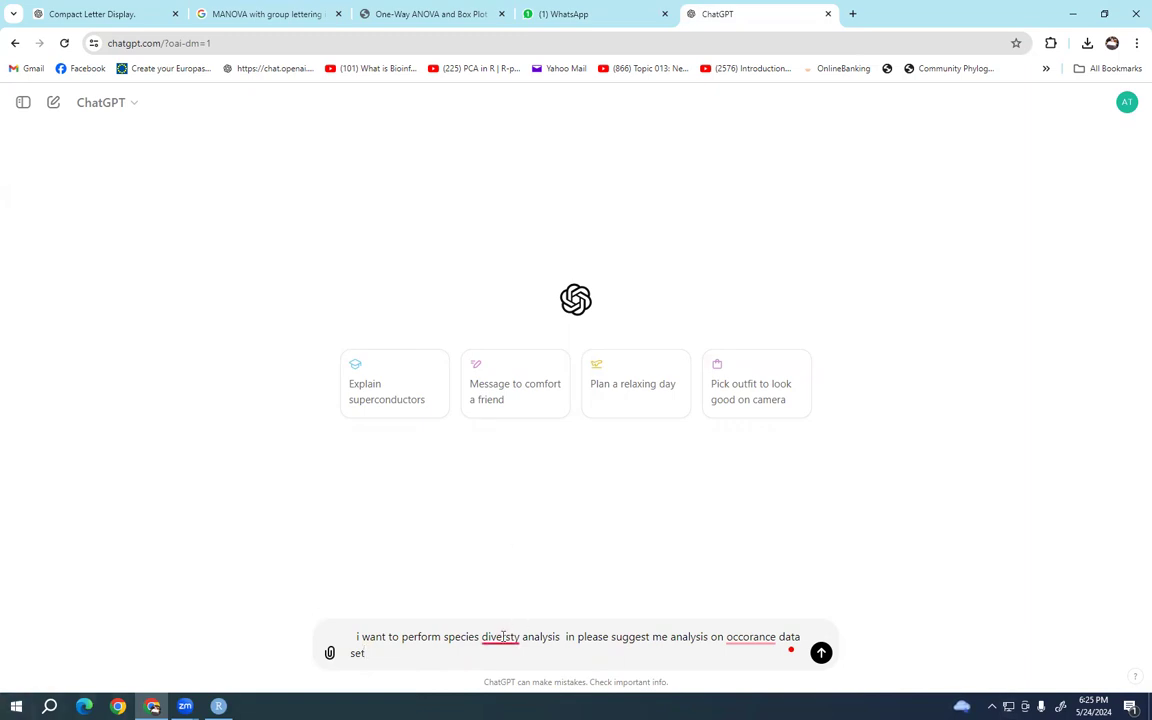
Correct "occorance" to "occurrence", end the prompt with a question mark and send it
mouse_move(680, 645)
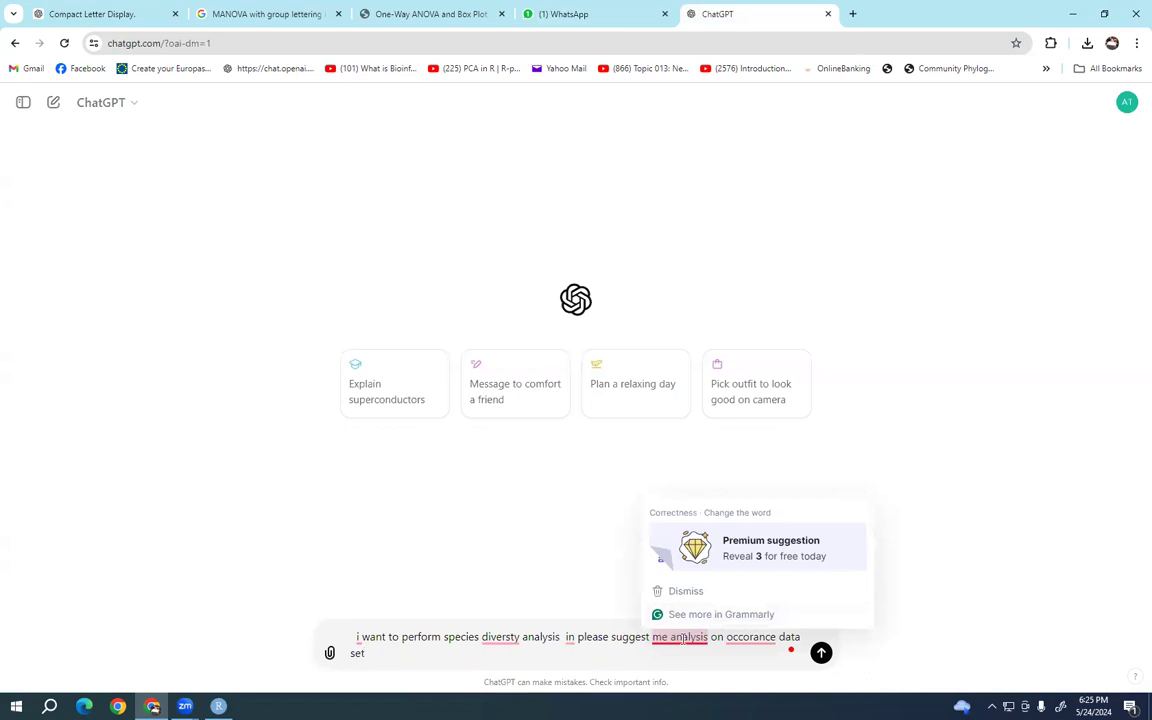
mouse_move(750, 637)
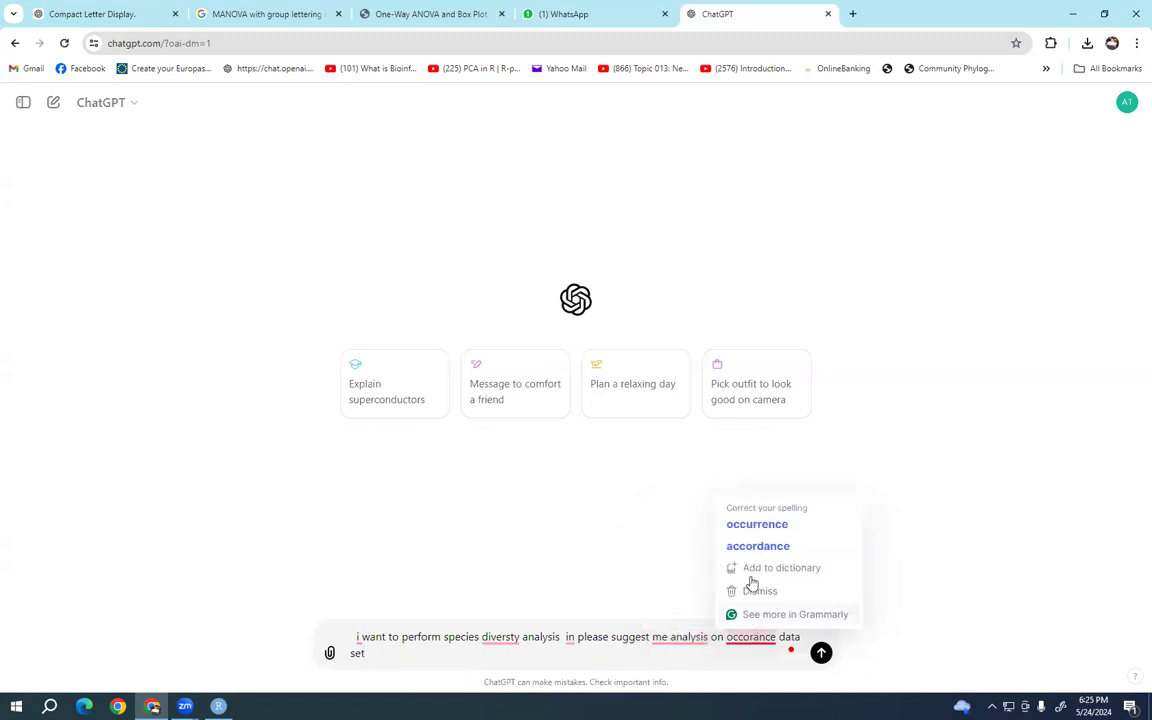
left_click(755, 528)
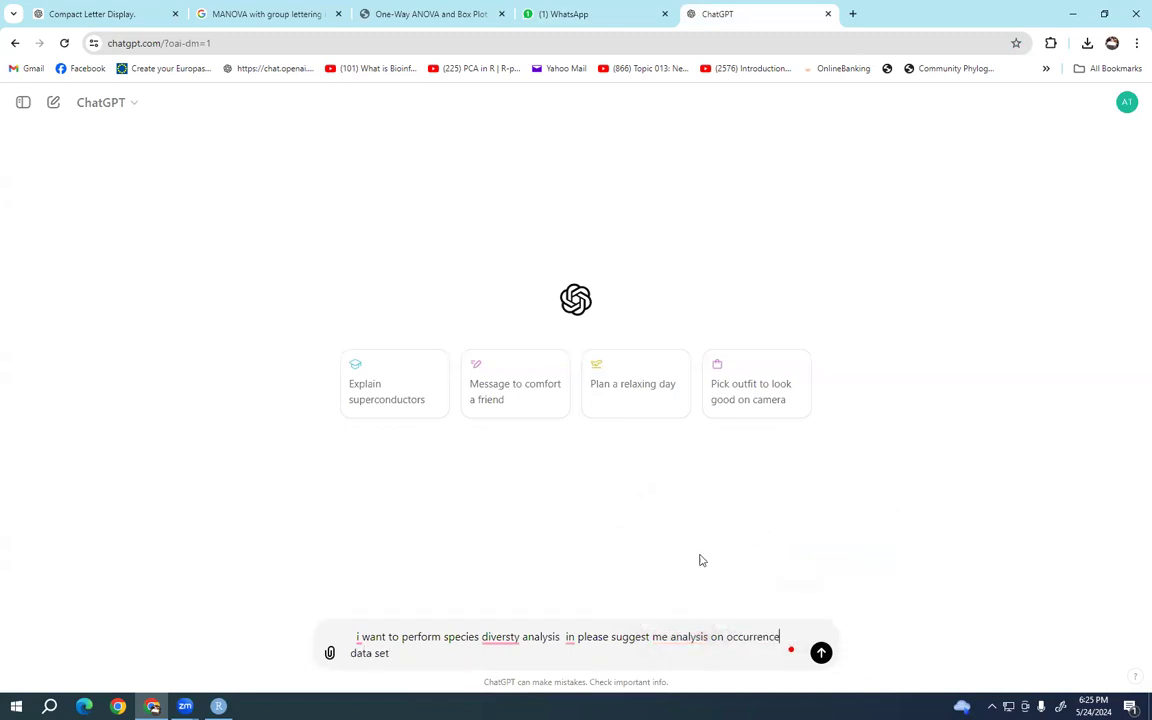
left_click(423, 661)
key("Return")
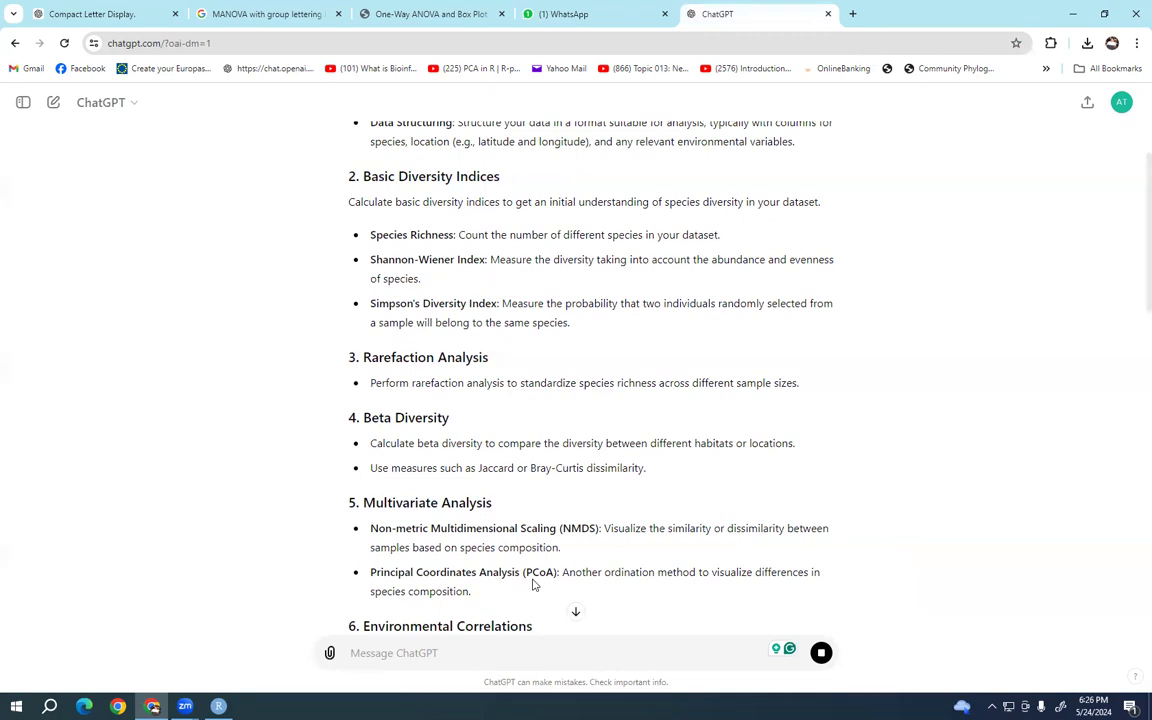
Review the suggested species diversity analysis steps and the example R workflow code in the ChatGPT response
scroll(524, 571, "down", 2)
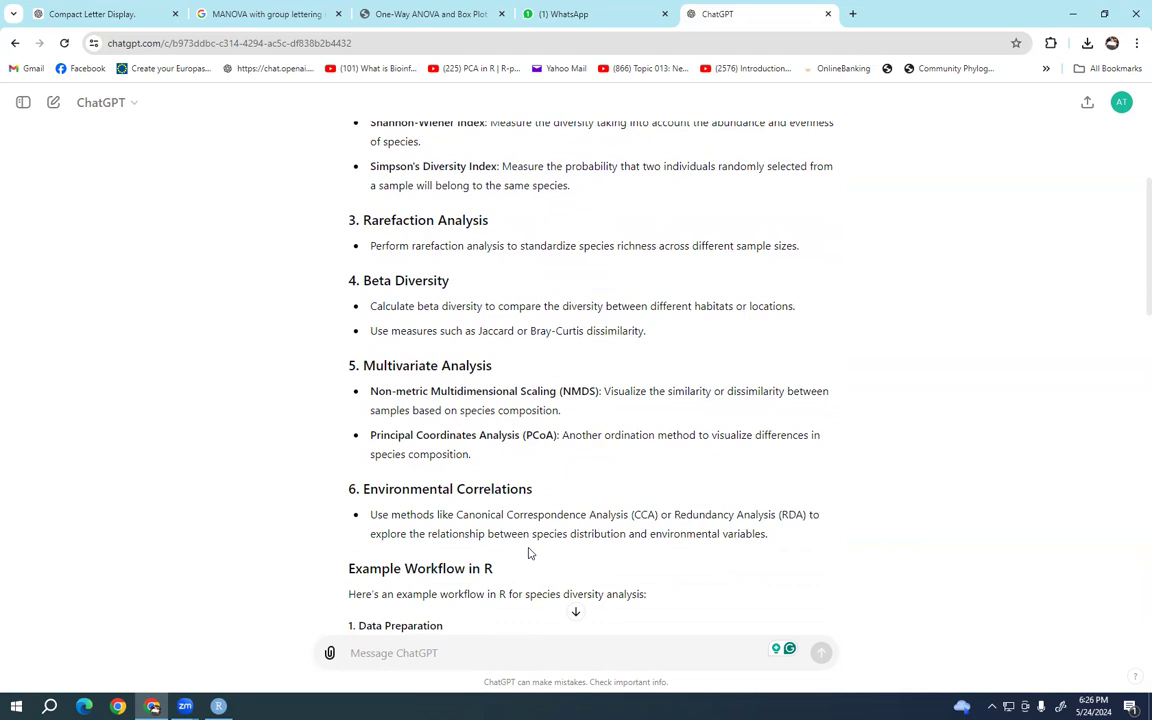
scroll(532, 530, "down", 1)
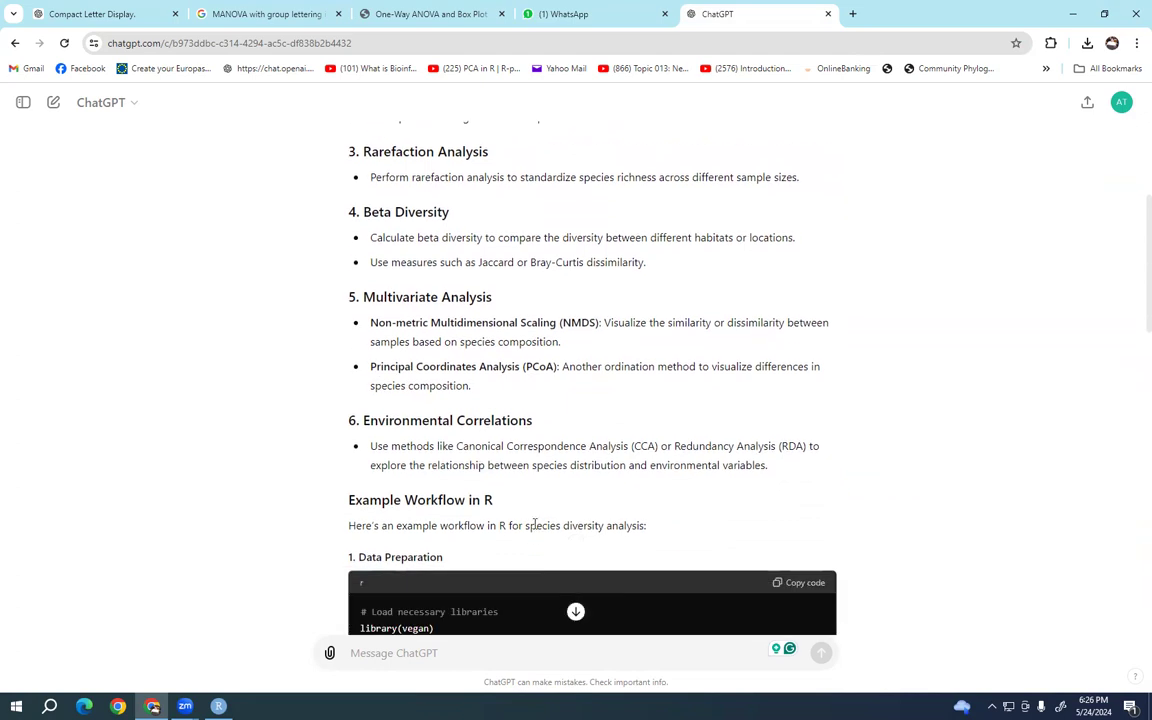
scroll(534, 524, "down", 2)
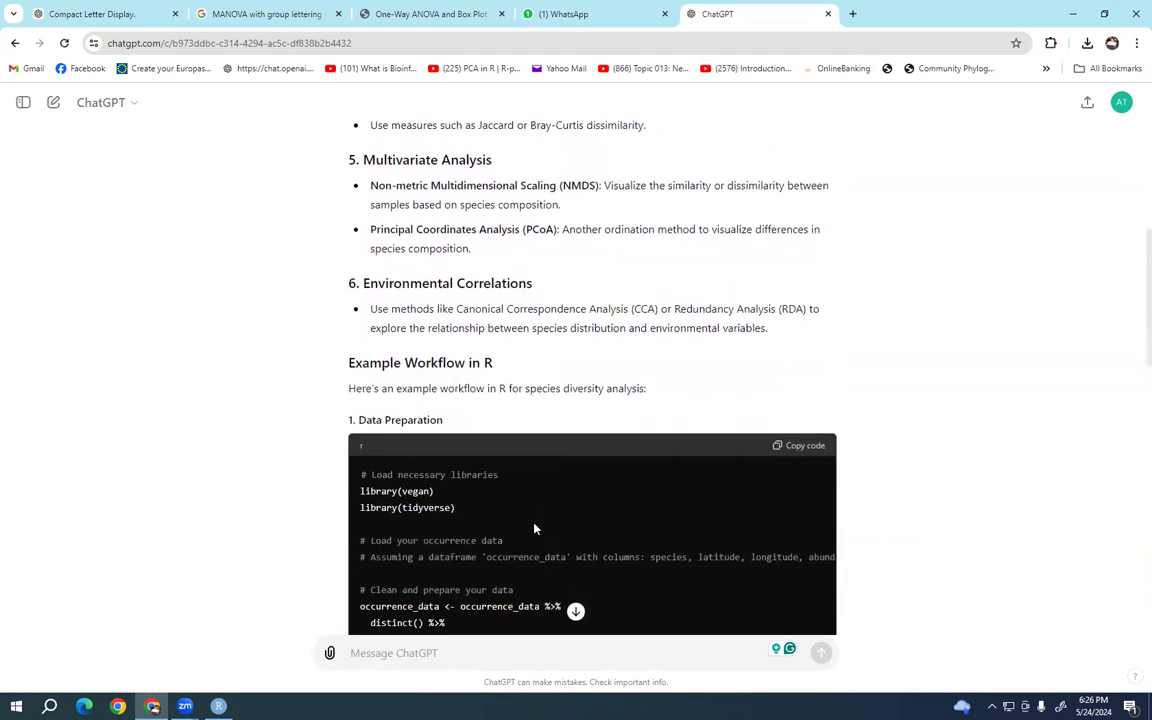
scroll(534, 529, "down", 2)
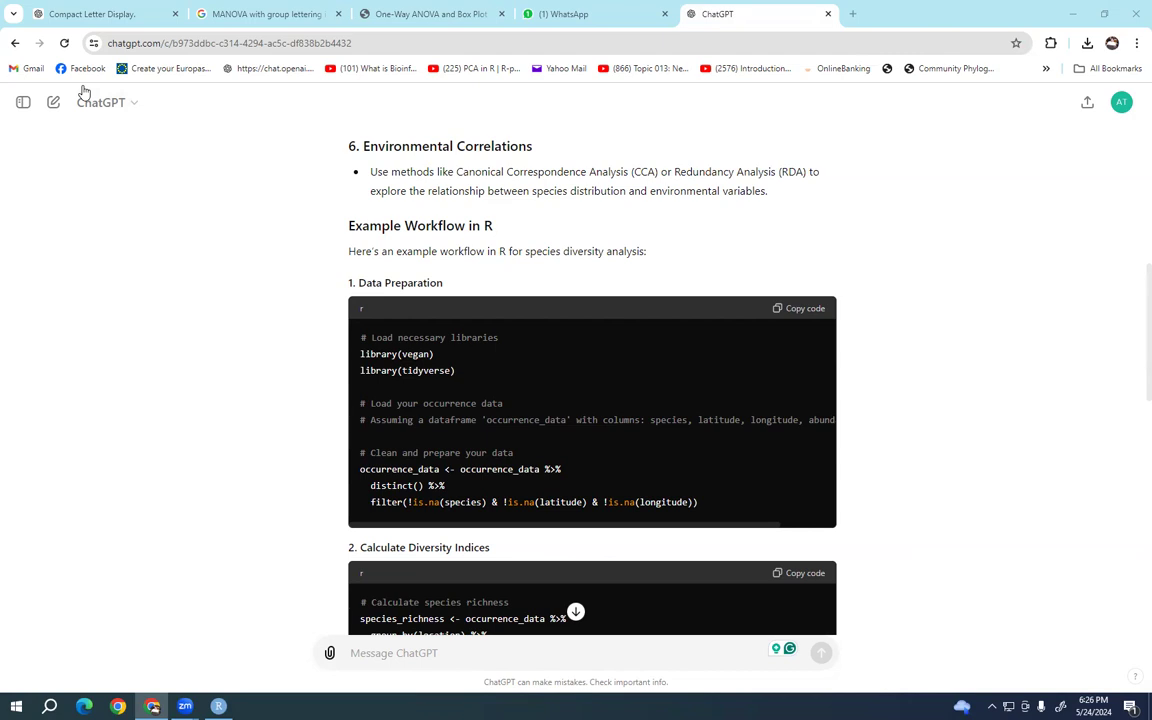
scroll(623, 418, "down", 6)
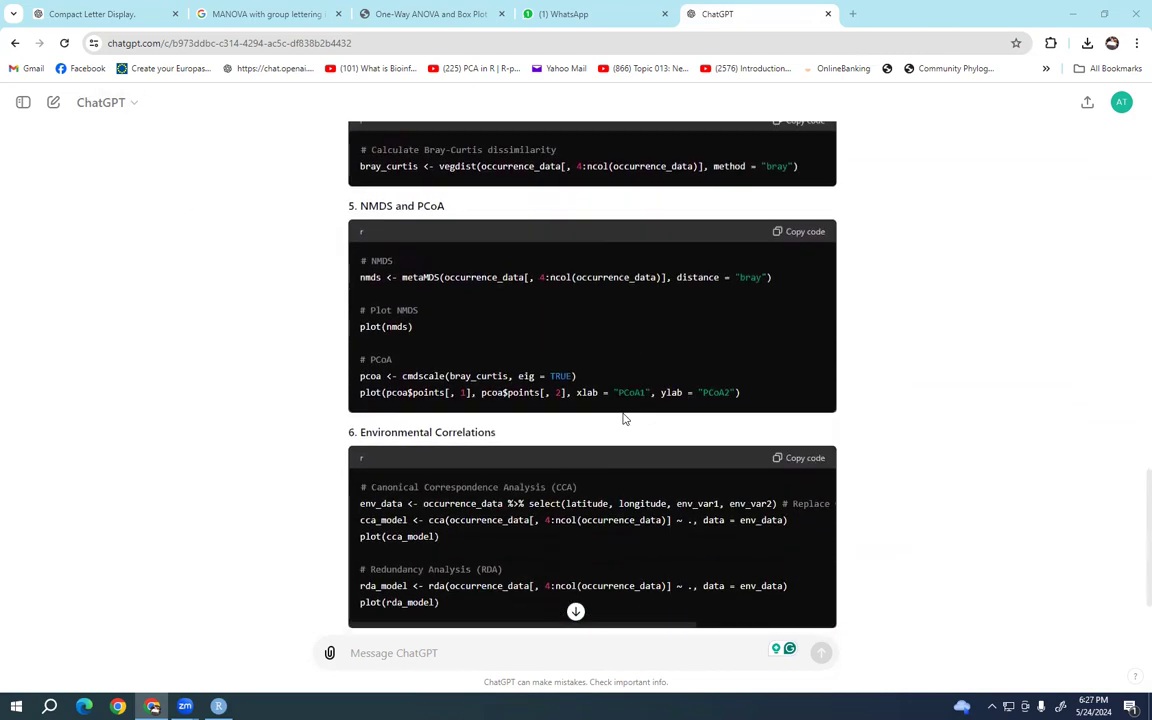
scroll(623, 418, "up", 10)
scroll(623, 418, "down", 1)
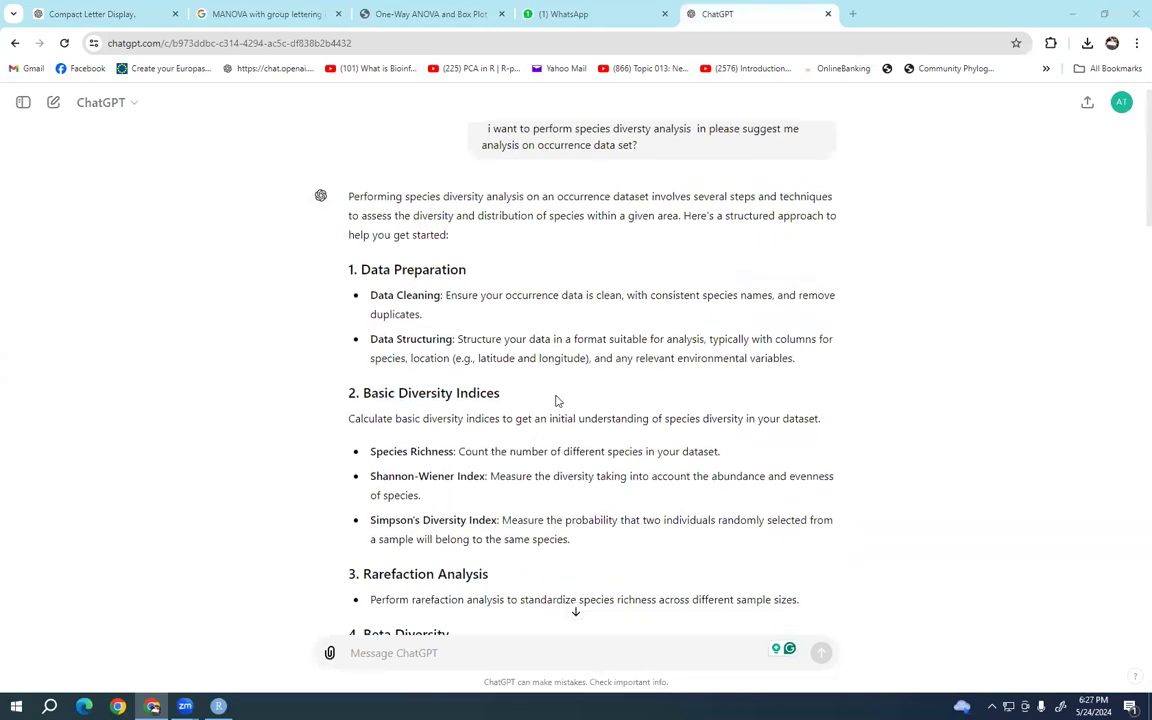
Copy the suggested analysis steps from the response, up to the sentence introducing the example workflow in R
left_click_drag(352, 224, 660, 419)
scroll(380, 258, "down", 3)
scroll(400, 261, "down", 3)
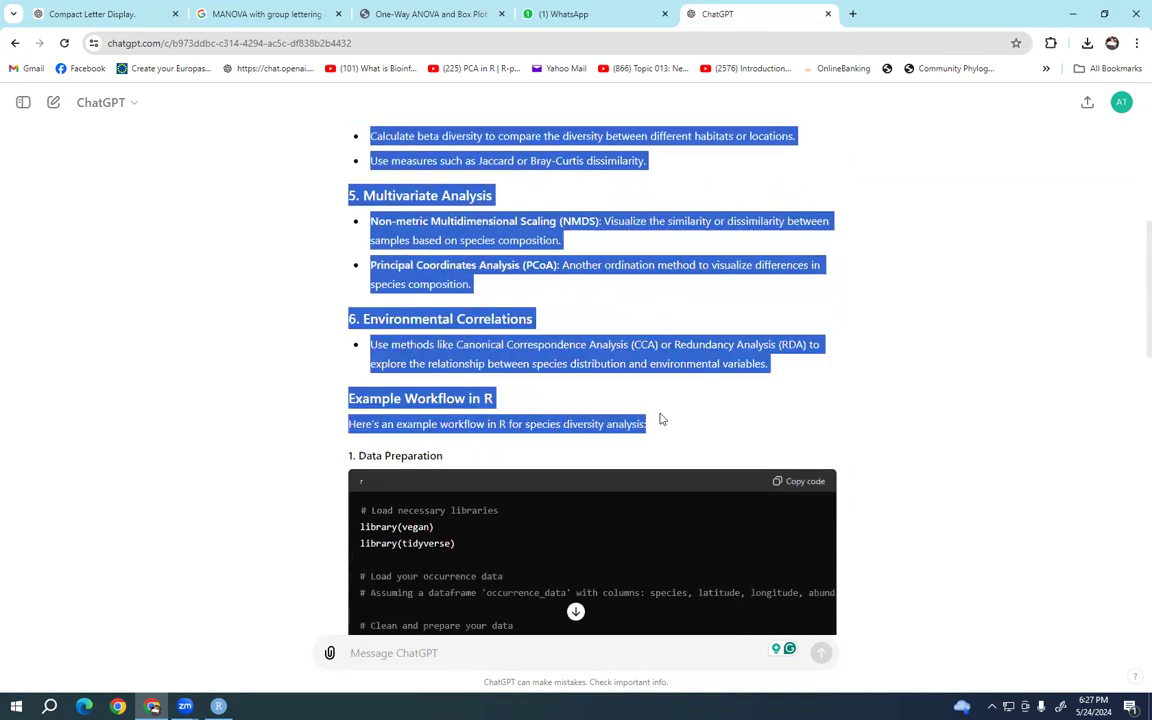
right_click(388, 226)
left_click(405, 238)
Switch to WhatsApp and paste the copied analysis steps into a message draft for the 36-Batch registered participants group
key("alt+Tab")
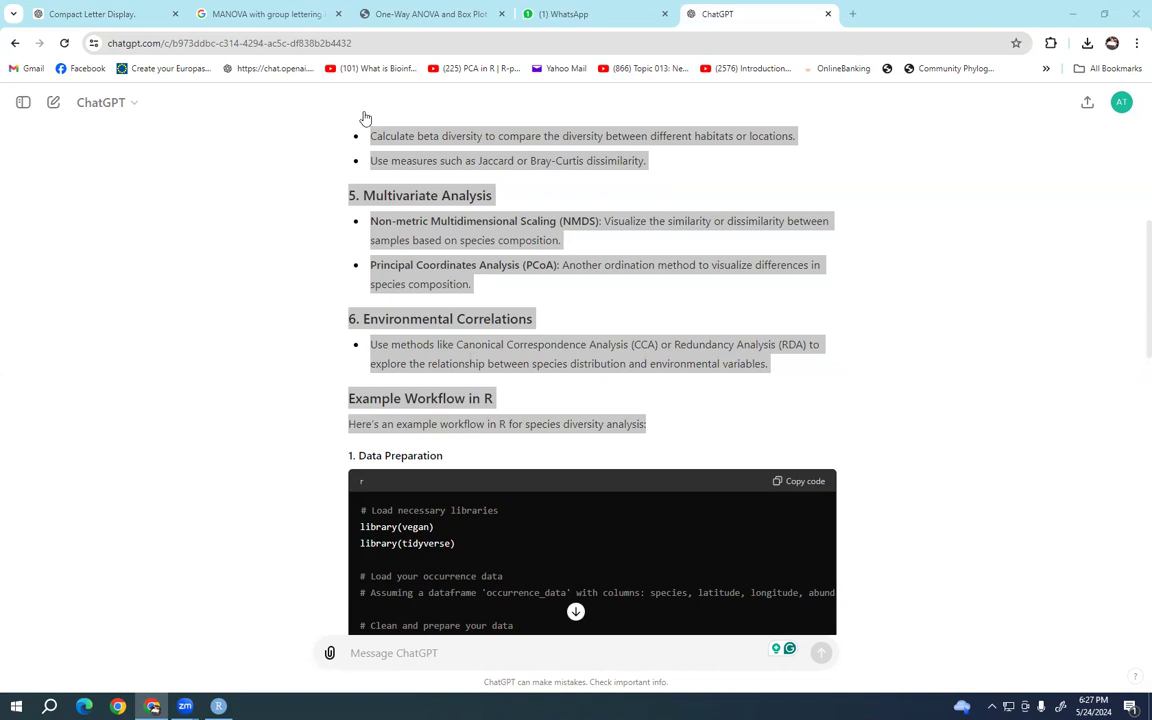
key("ctrl+4")
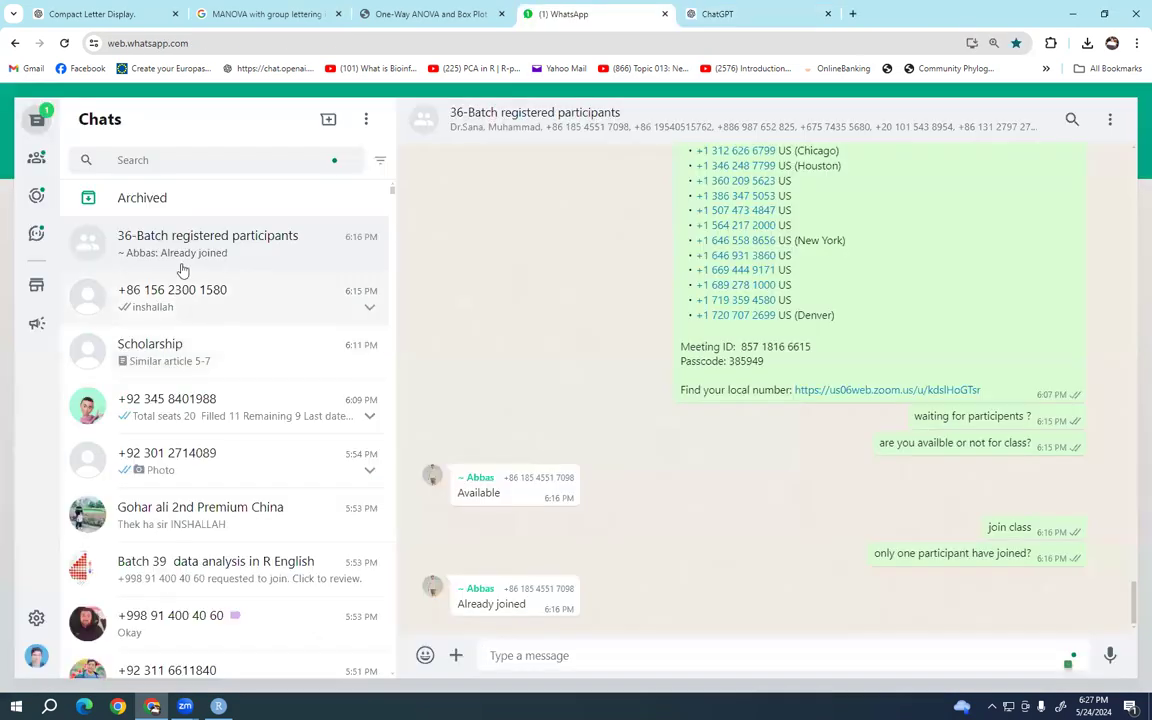
right_click(489, 655)
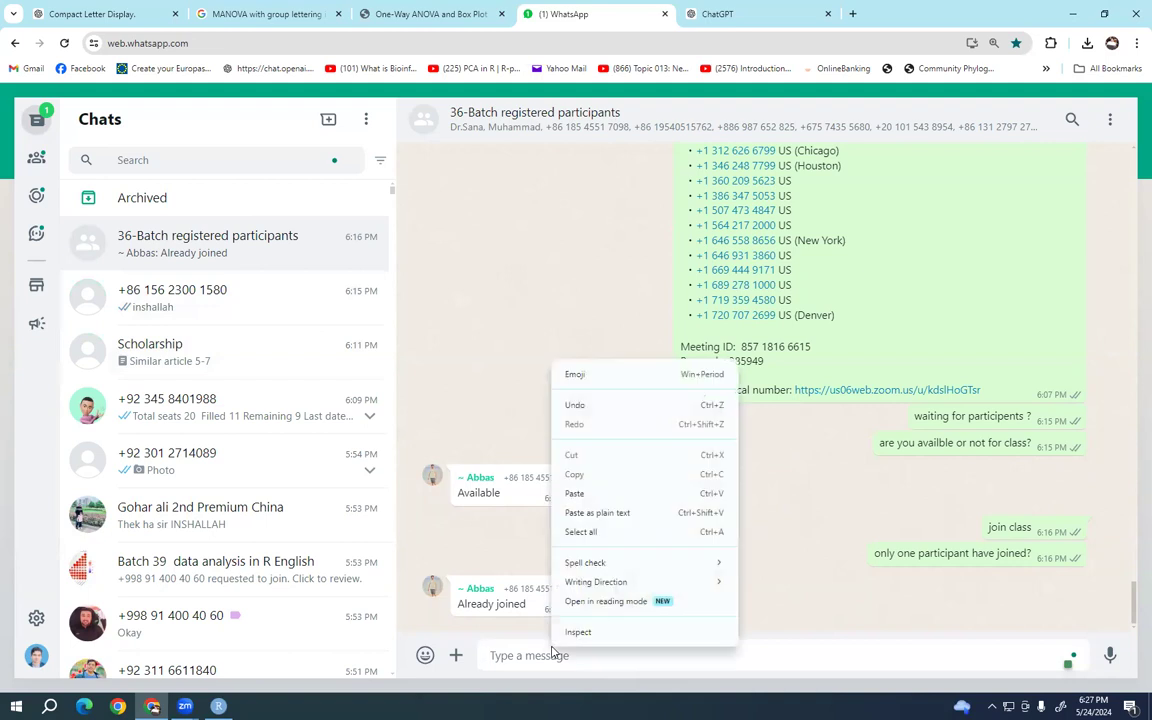
left_click(586, 497)
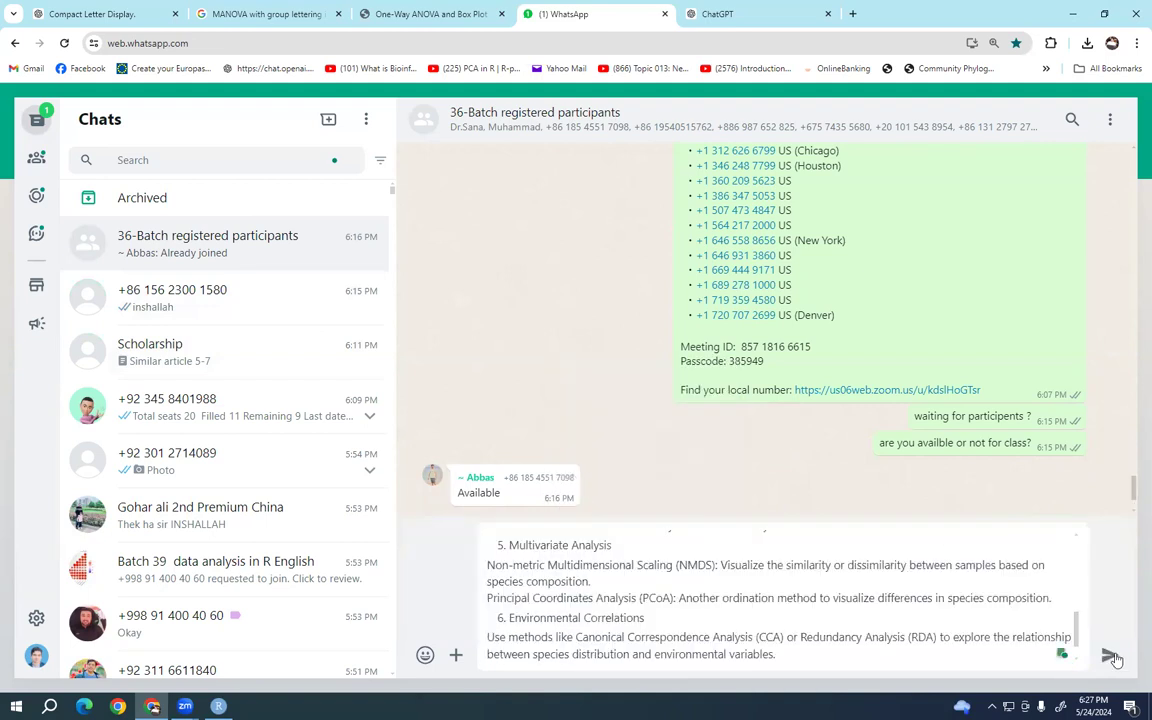
Send the drafted analysis steps to the 36-Batch registered participants group
left_click(1111, 656)
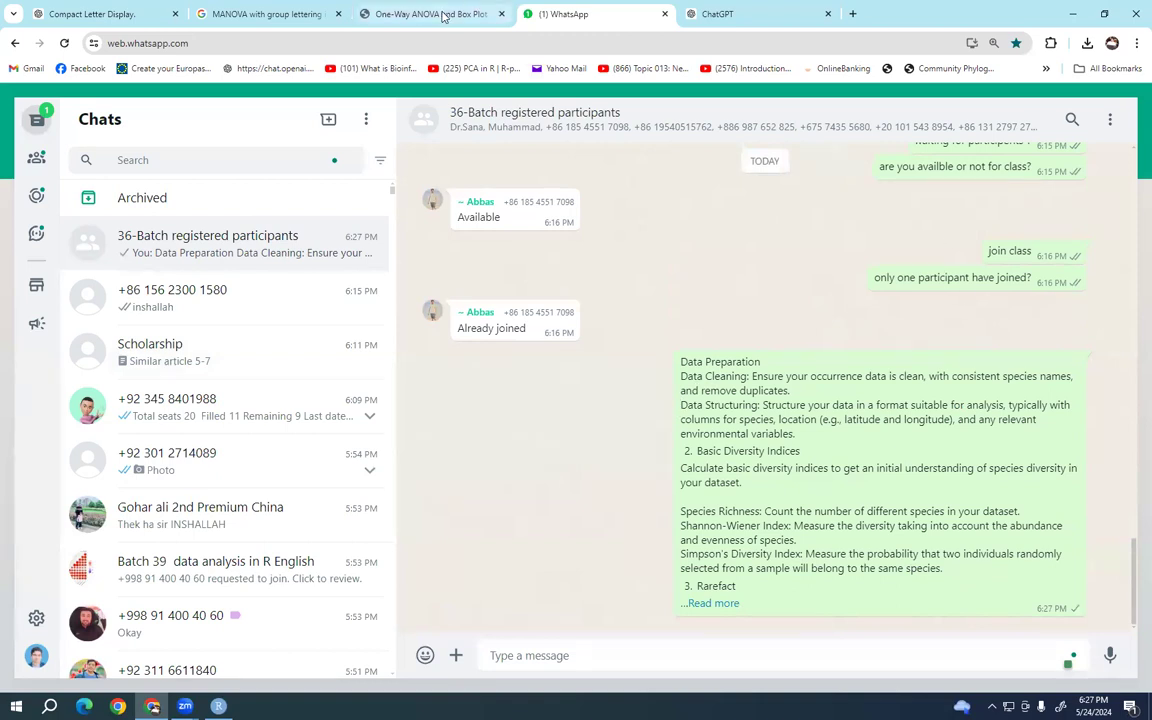
Switch to the ChatGPT conversation and send the prompt "i need built in data set for this analysis in R"
left_click(735, 14)
left_click(668, 427)
scroll(668, 427, "down", 15)
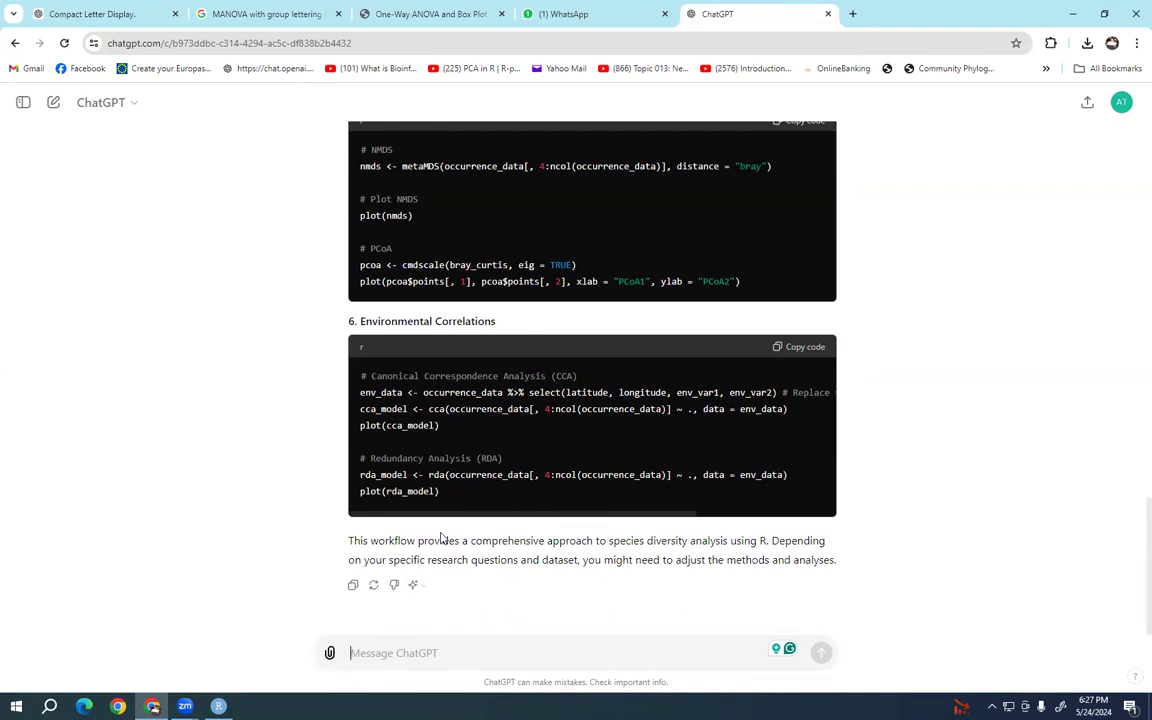
type("i need ")
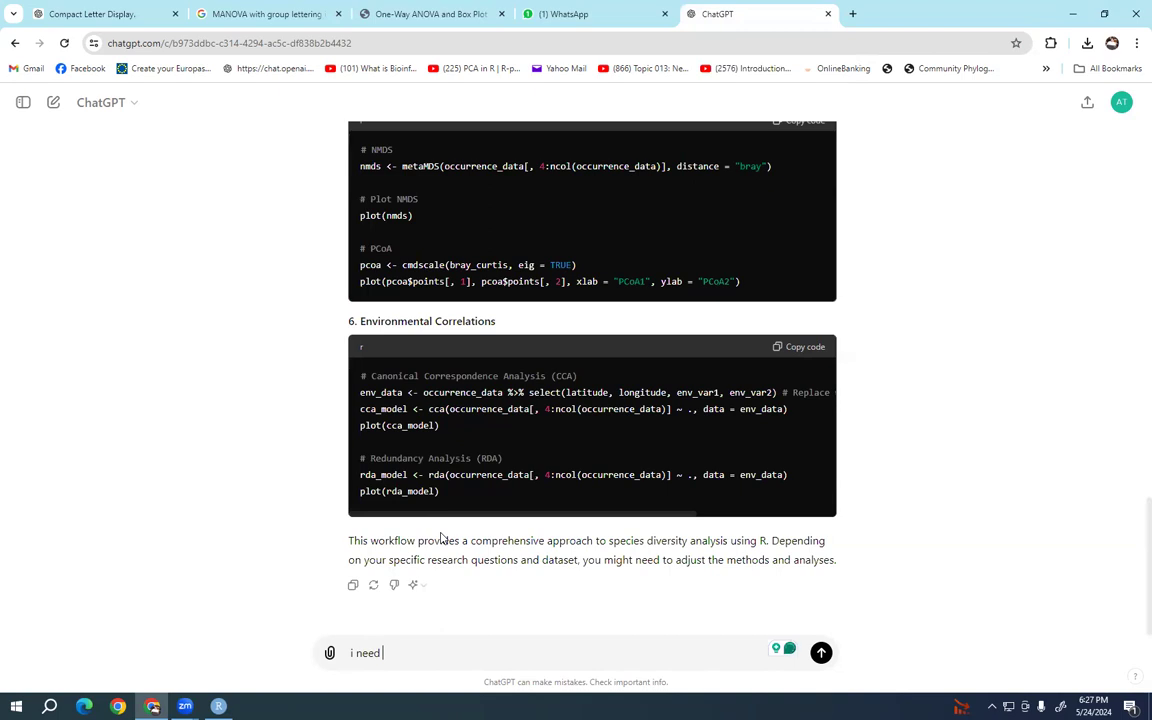
type("built in data set for this analysis in")
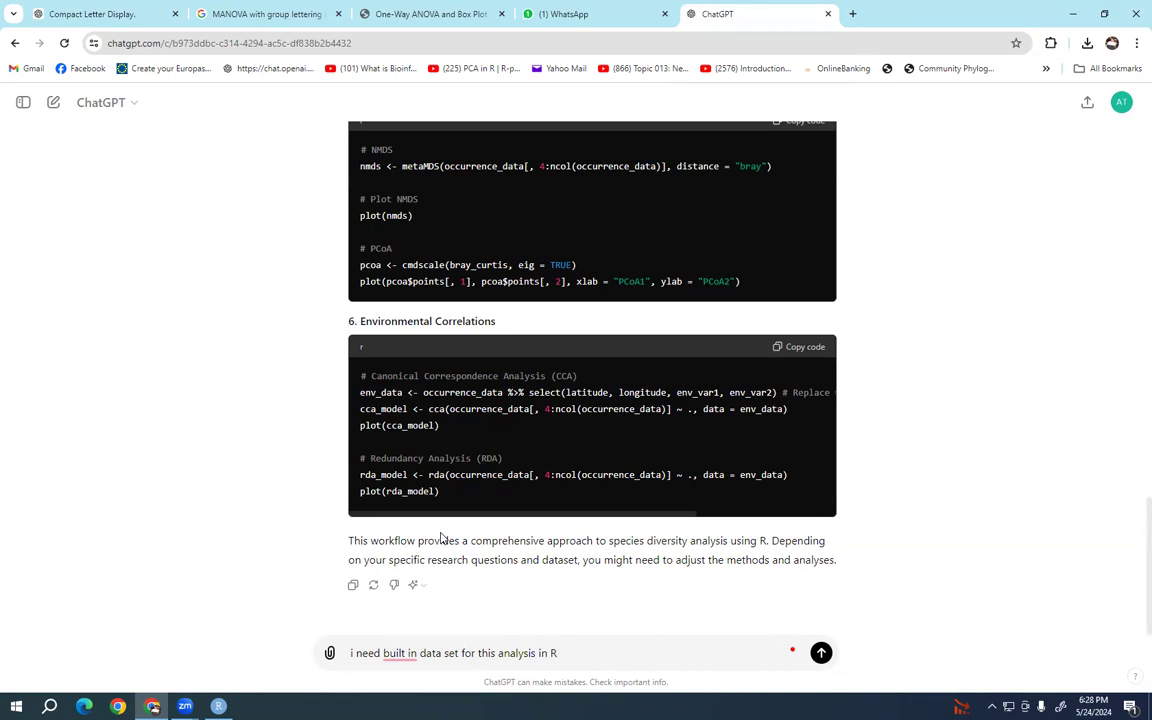
type(" R")
key("Return")
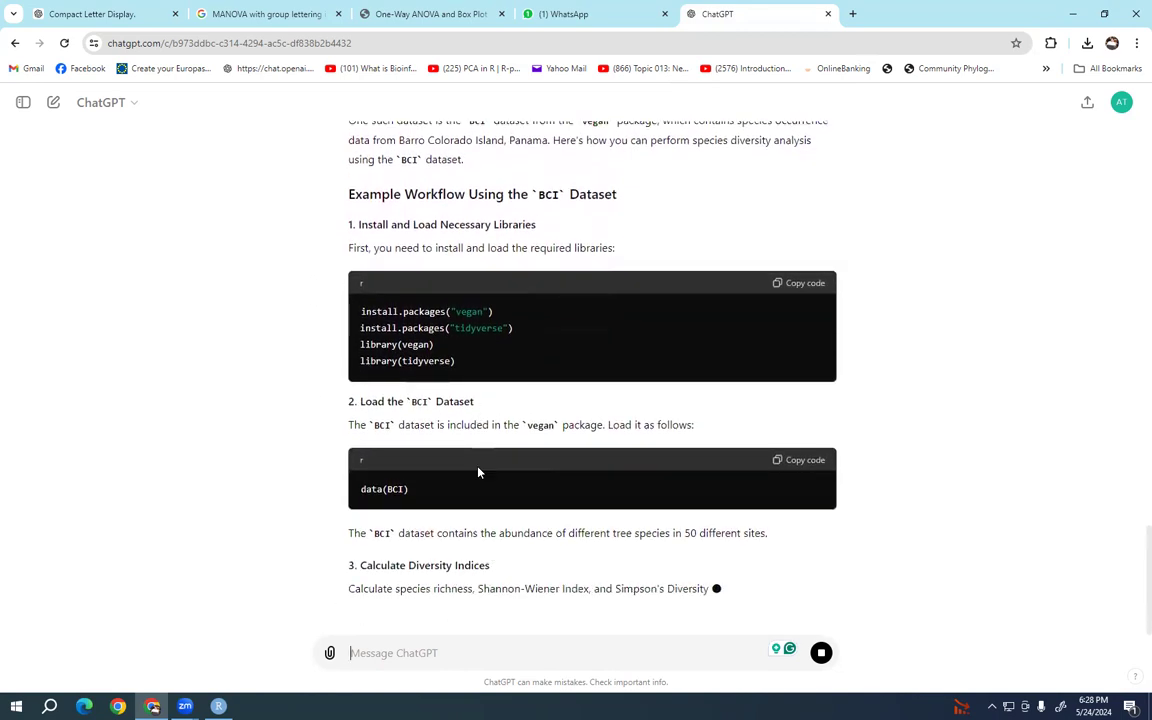
Copy the vegan and tidyverse install and library code from the BCI workflow and paste it below the heading comment in the RStudio script
scroll(400, 470, "up", 2)
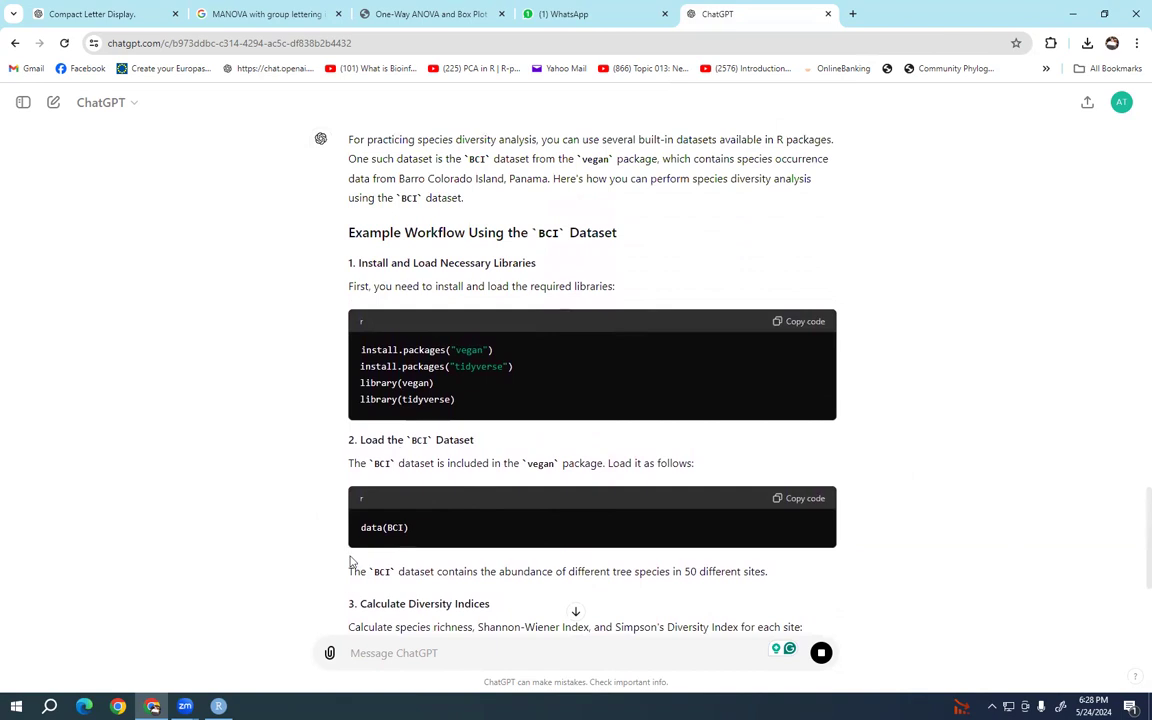
mouse_move(381, 533)
left_mouse_down()
mouse_move(447, 530)
mouse_move(404, 532)
left_mouse_up()
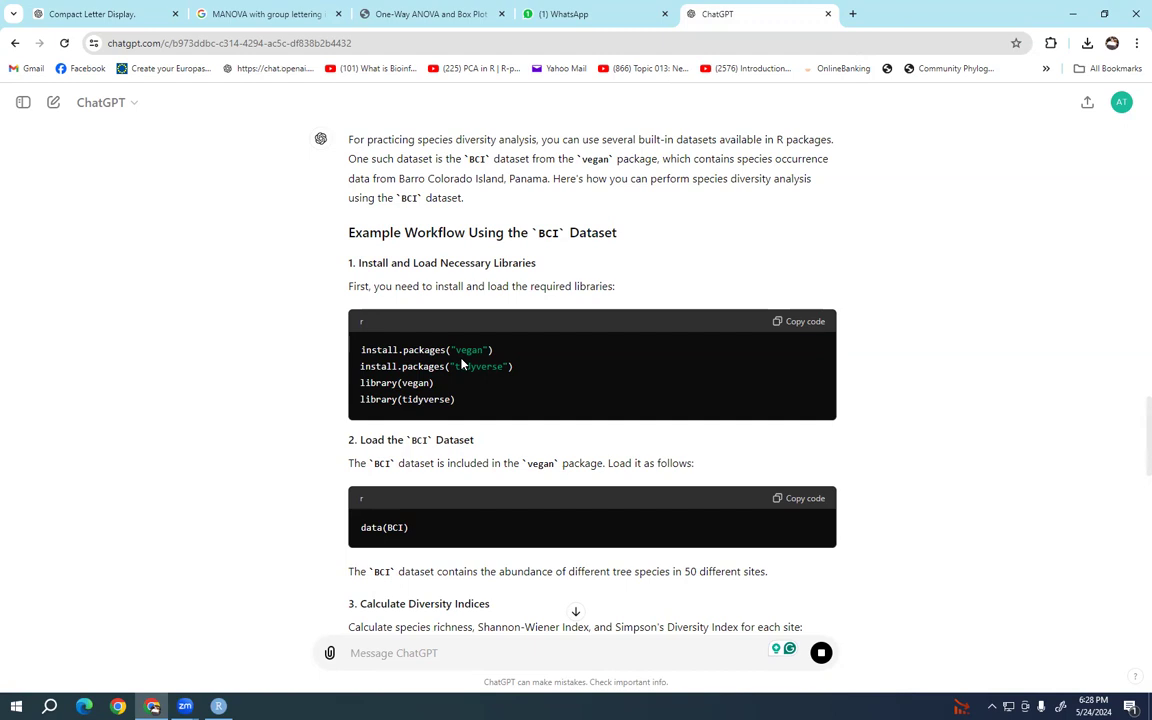
scroll(462, 364, "down", 7)
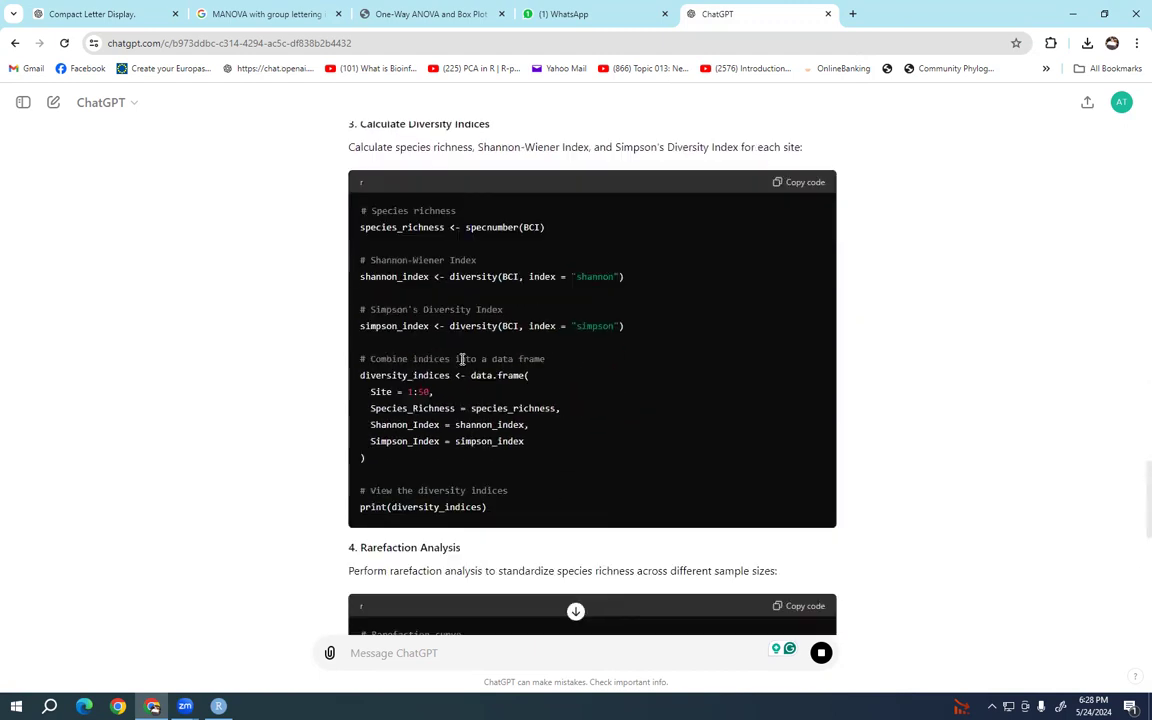
scroll(462, 364, "down", 3)
scroll(462, 364, "up", 10)
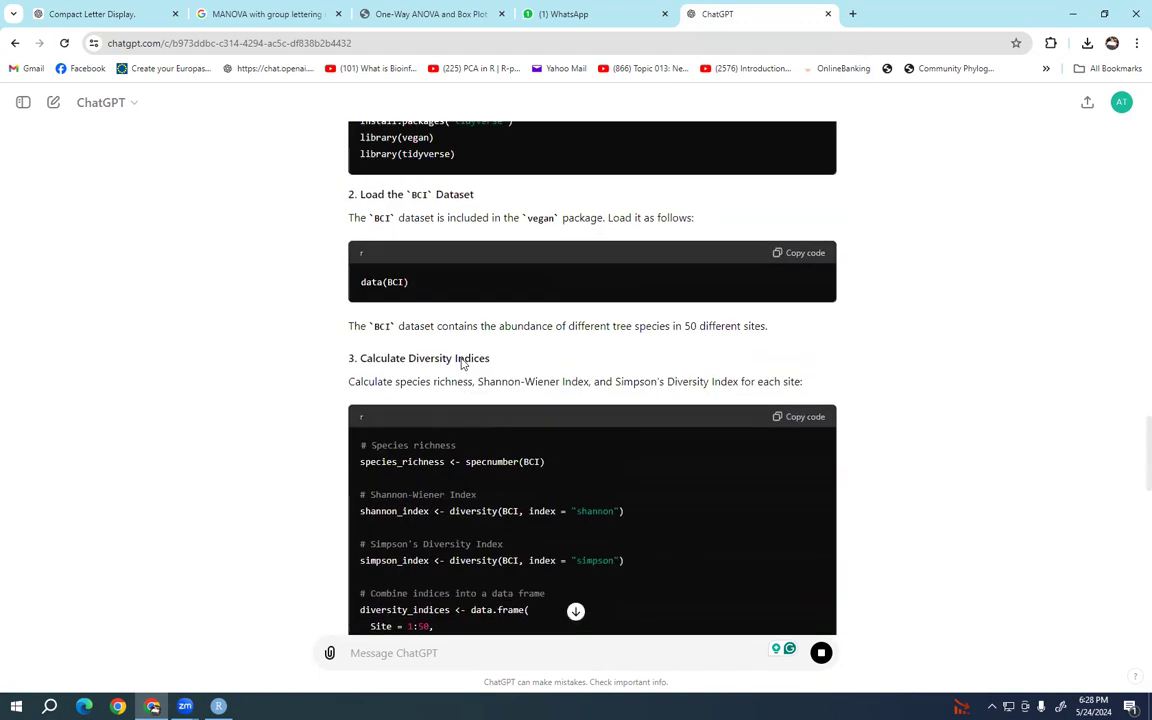
scroll(462, 364, "up", 1)
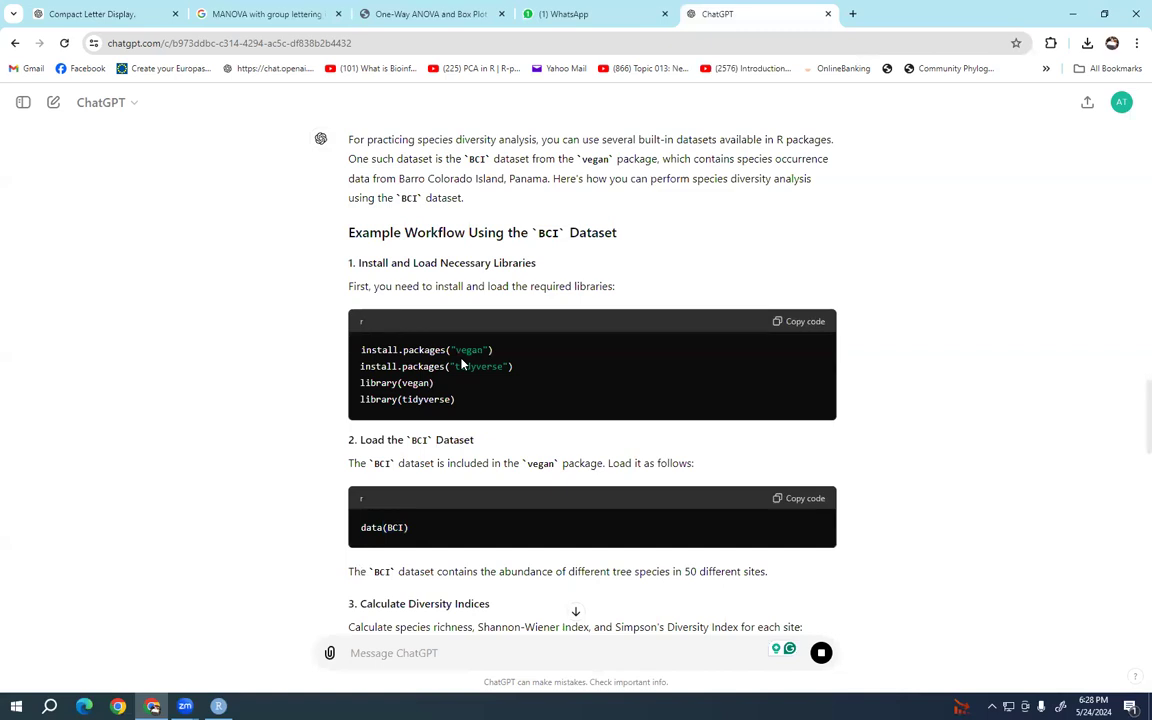
left_click(812, 322)
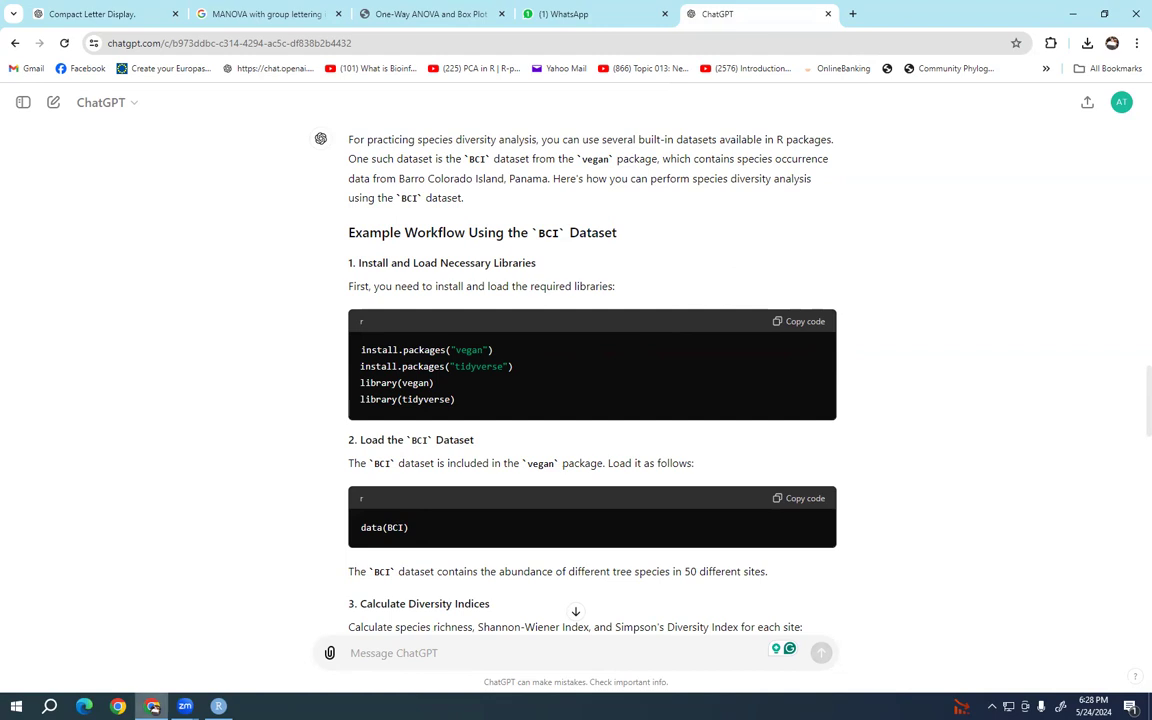
key("alt+Tab")
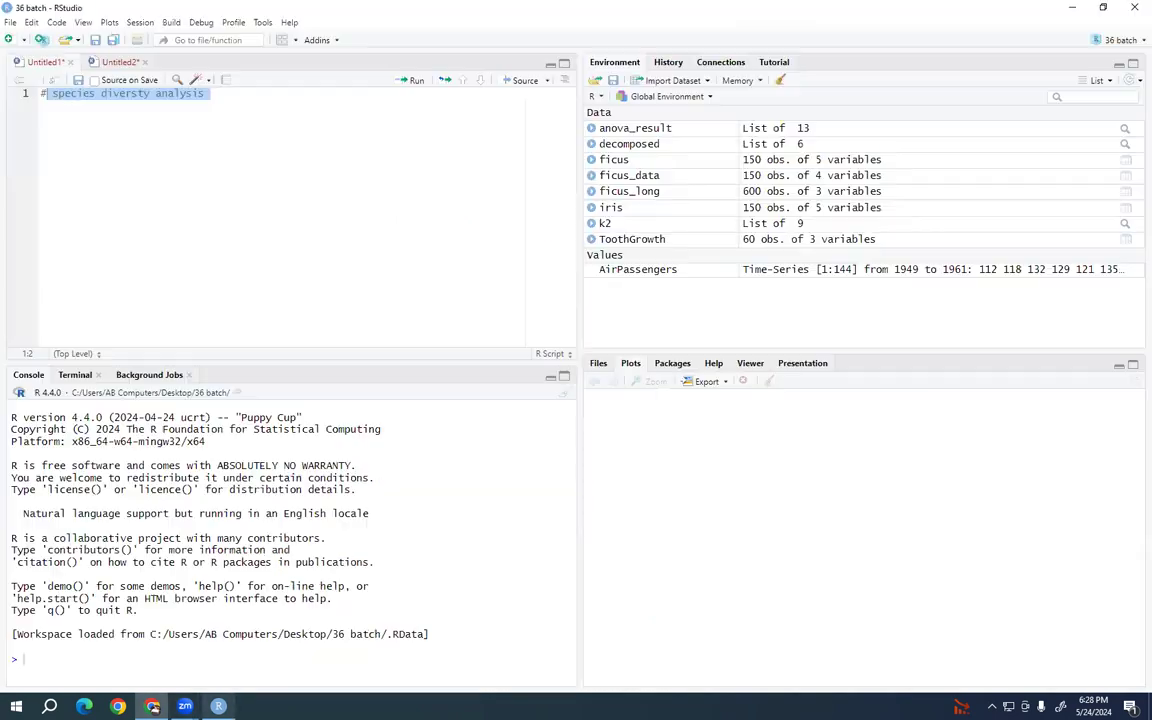
left_click(88, 117)
key("Return")
key("Return")
type("install.packages(\"vegan\") install.packages(\"tidyverse\") library(vegan) library(tidyverse)")
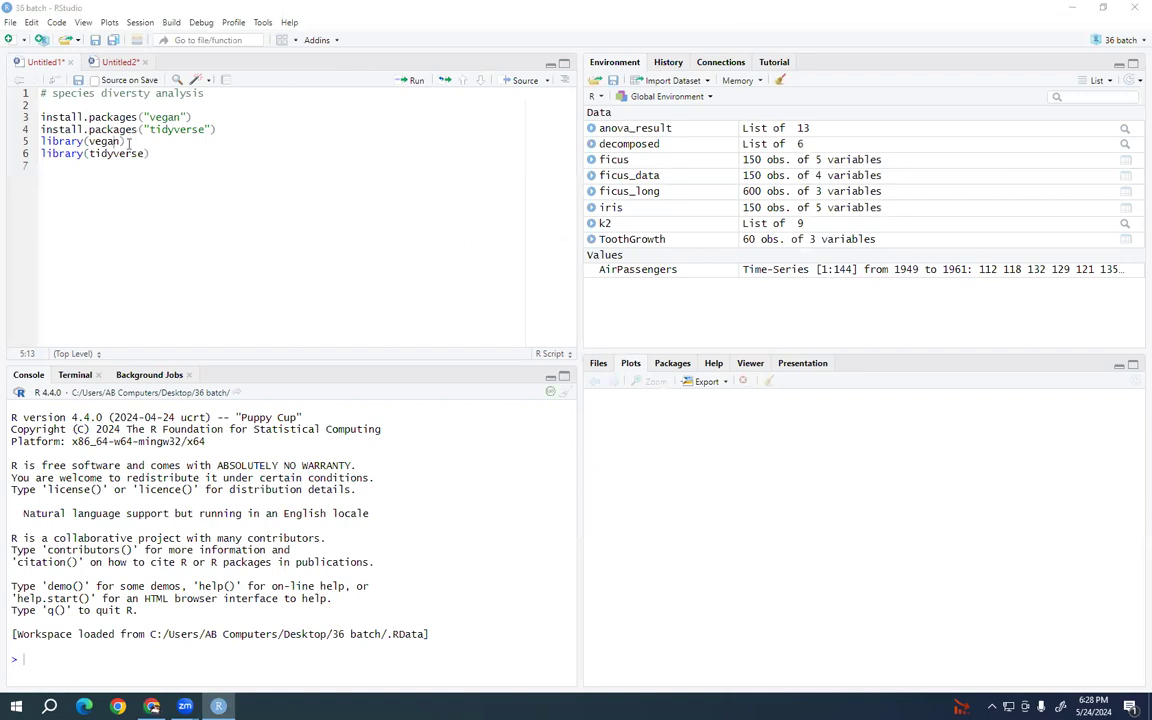
Run the library(vegan) and library(tidyverse) lines of the script, skipping the package installation lines
left_click(129, 143)
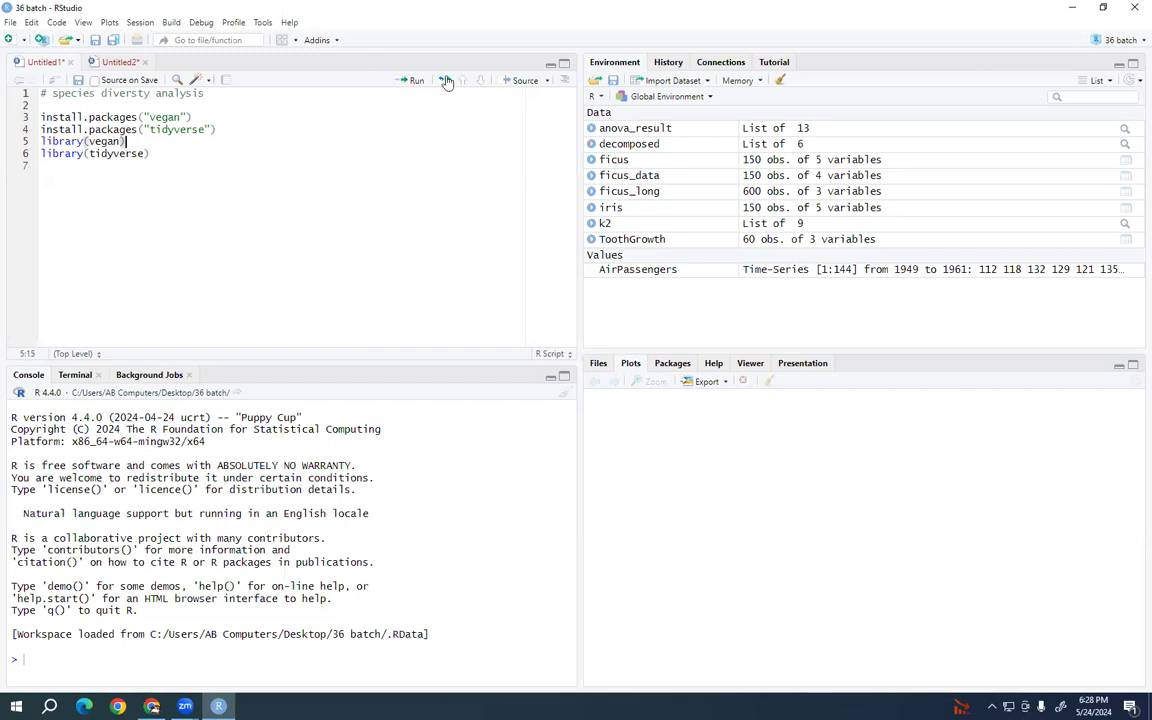
left_click(414, 84)
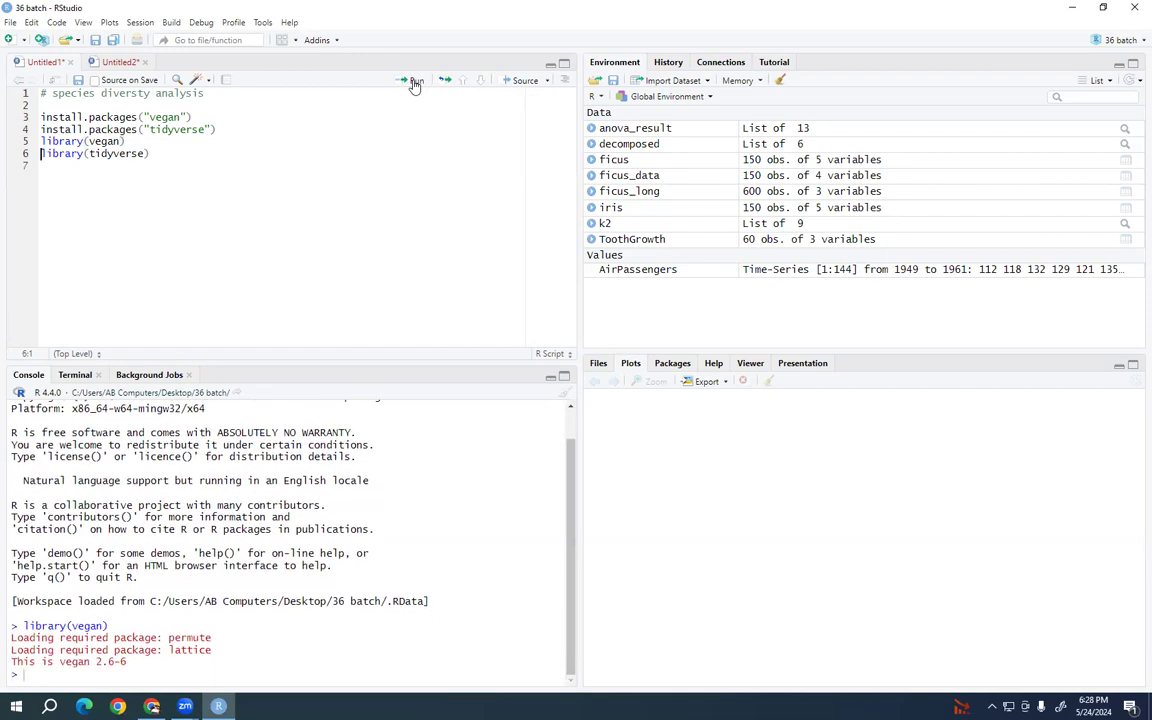
left_click(414, 84)
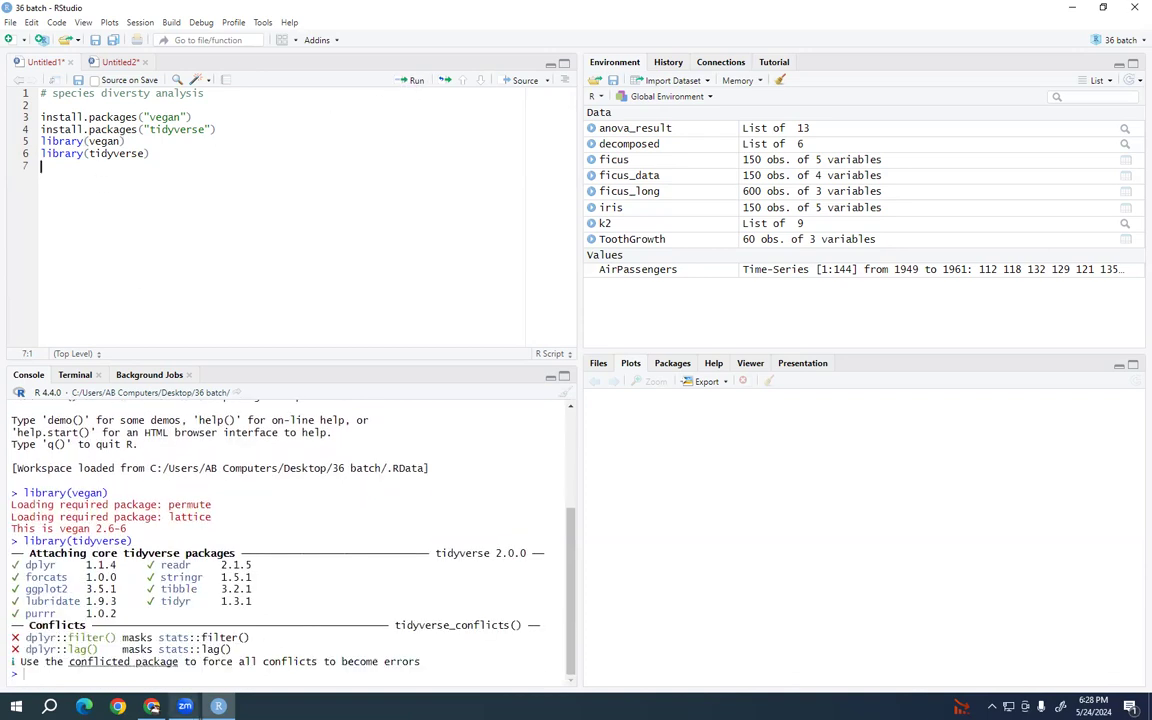
Copy data(BCI) from the ChatGPT response, paste it below library(tidyverse) in the RStudio script and run it
left_click(151, 706)
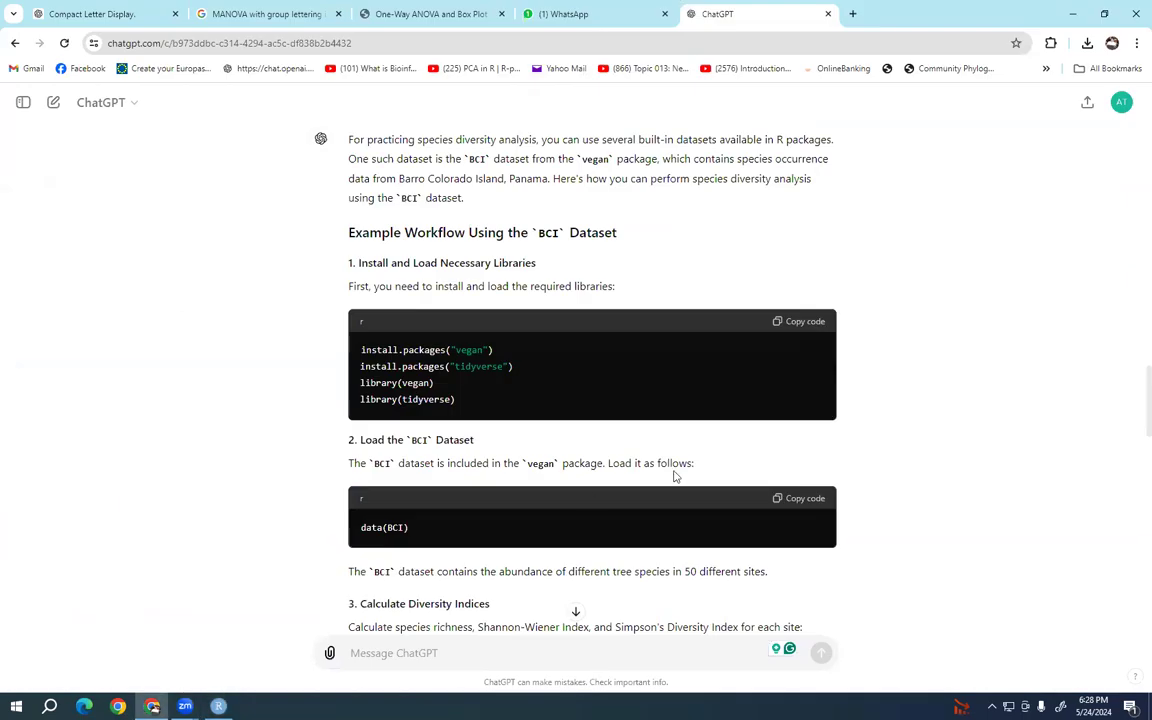
scroll(674, 477, "down", 2)
left_click(805, 361)
left_click(218, 706)
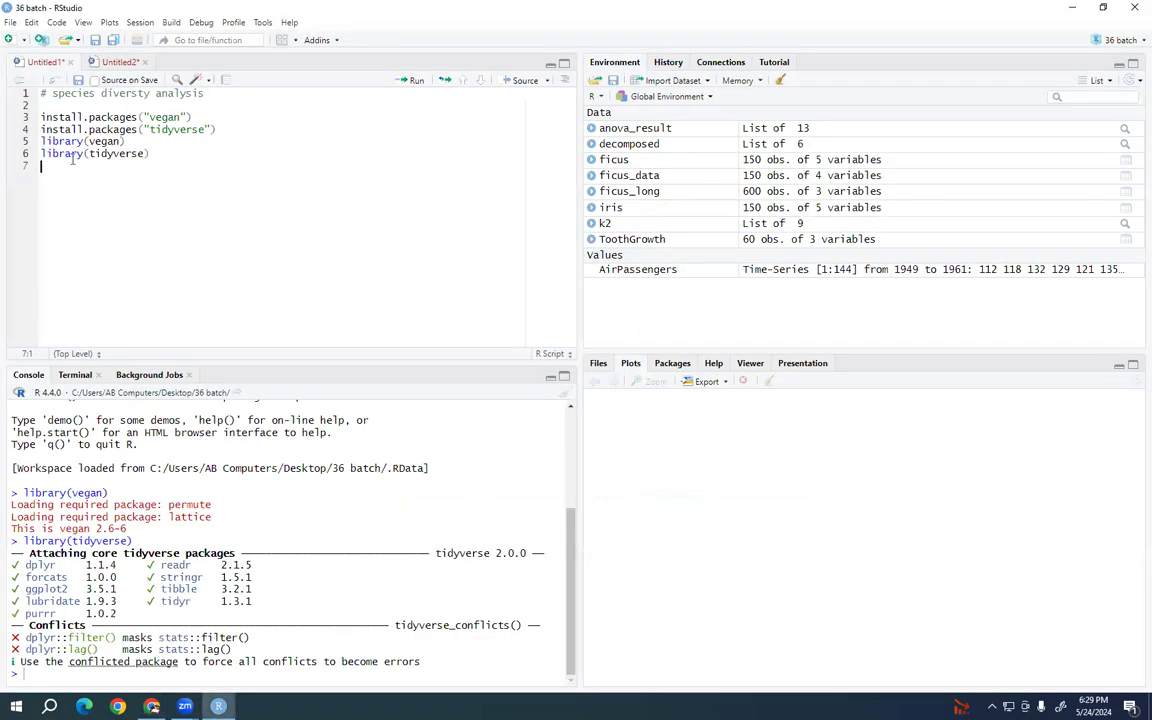
right_click(69, 168)
left_click(95, 206)
left_click(275, 170)
left_click(416, 81)
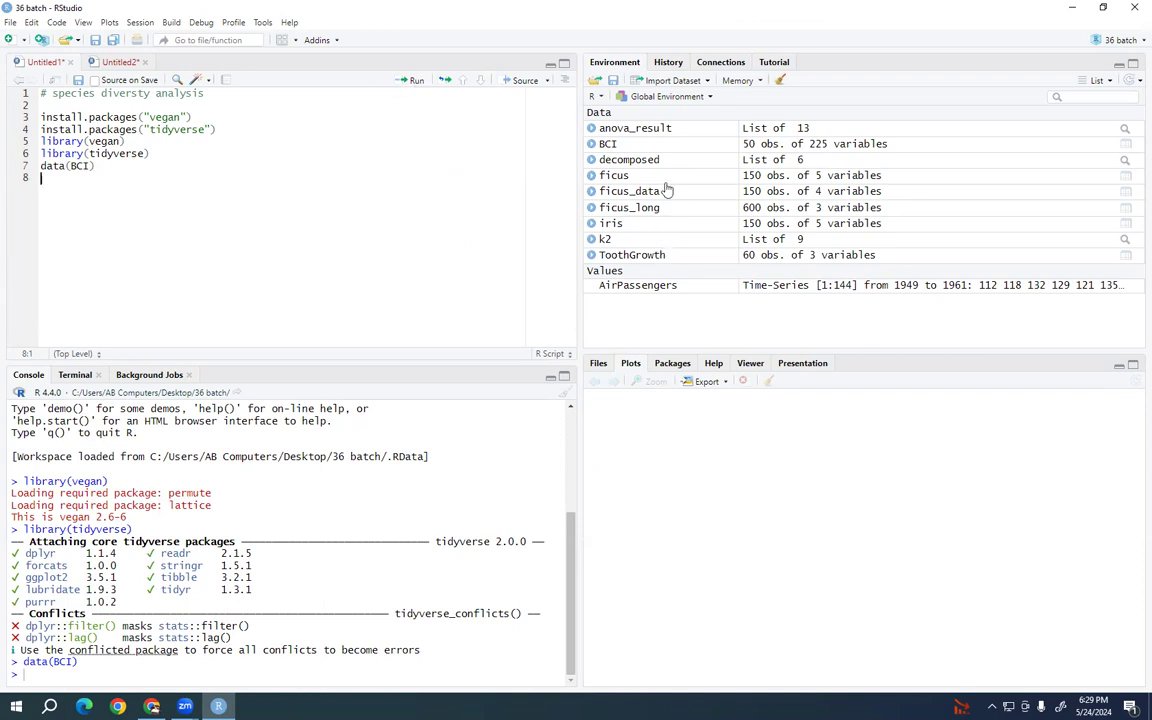
Open the BCI data set as a table, examine its site rows and species columns, and return to the script
left_click(607, 145)
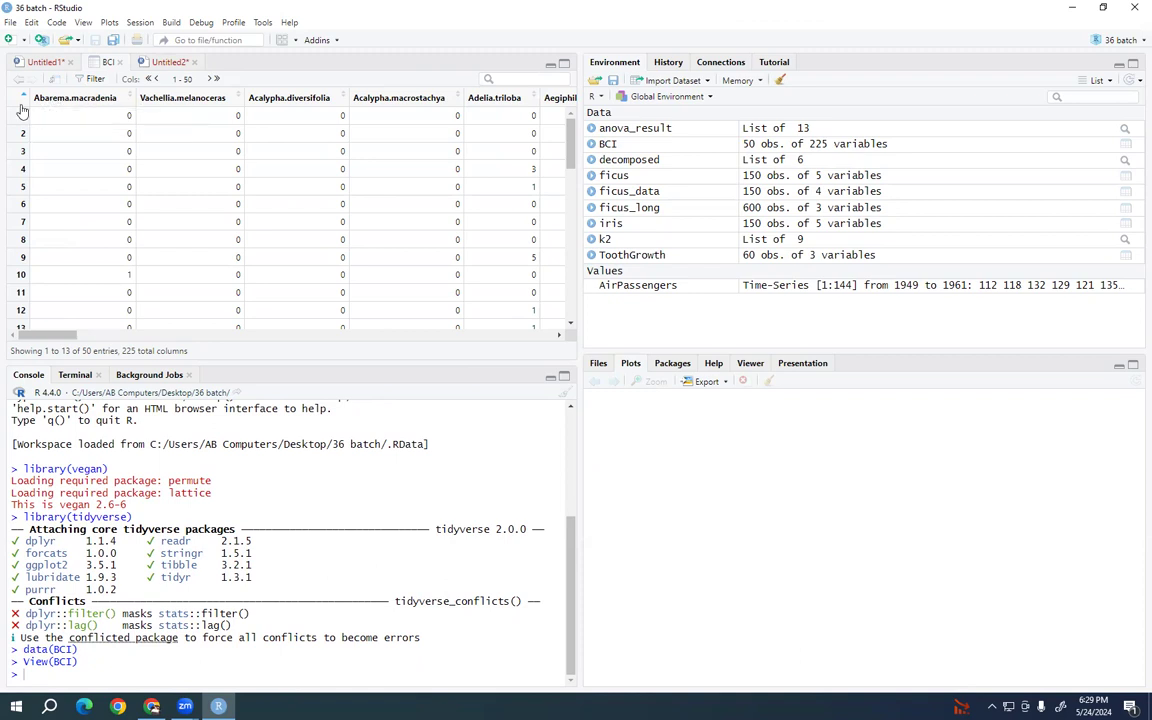
scroll(16, 280, "down", 10)
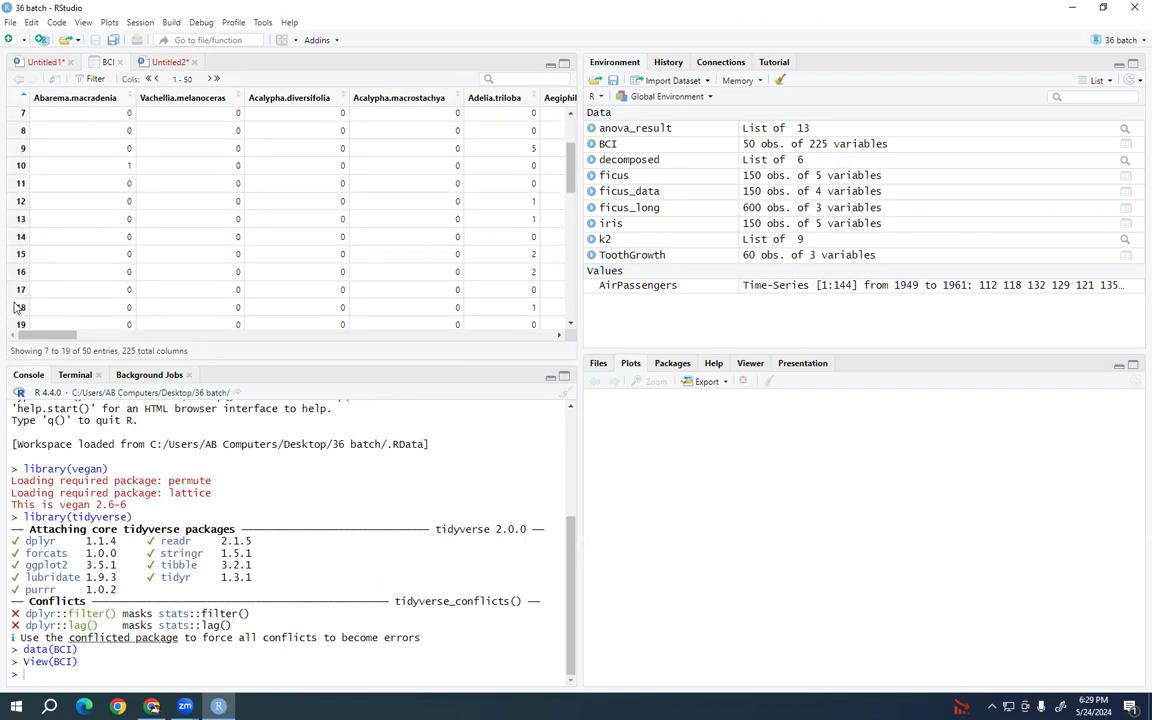
scroll(16, 307, "up", 10)
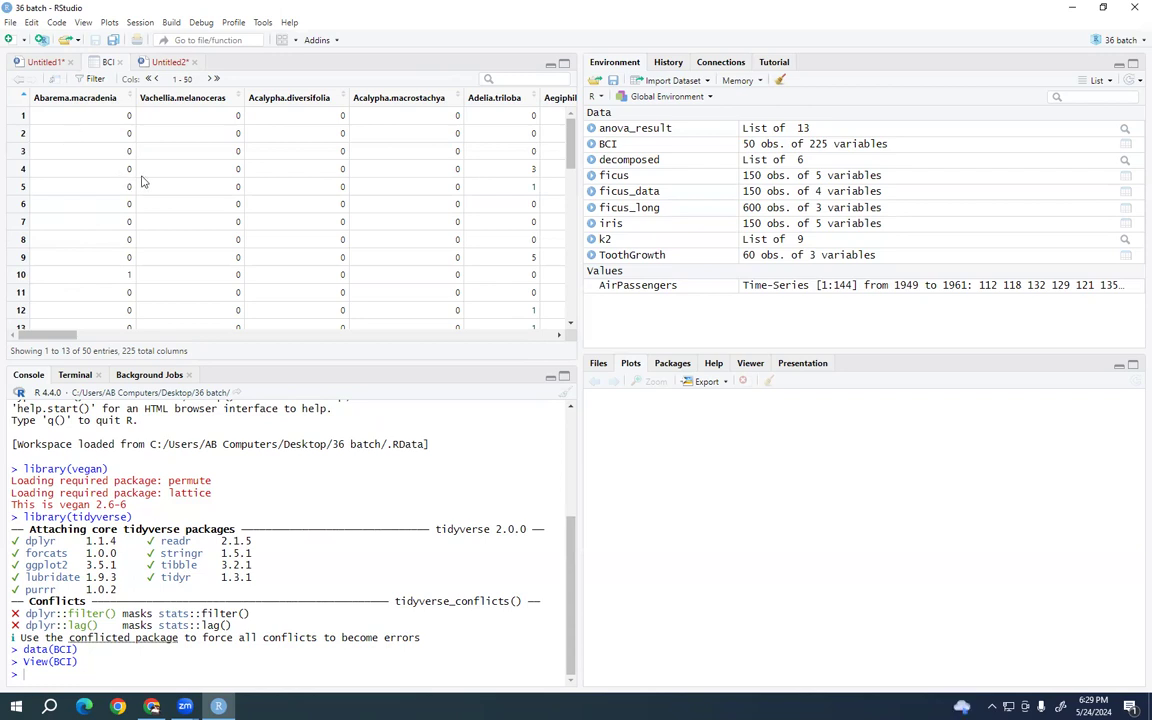
scroll(254, 213, "down", 5)
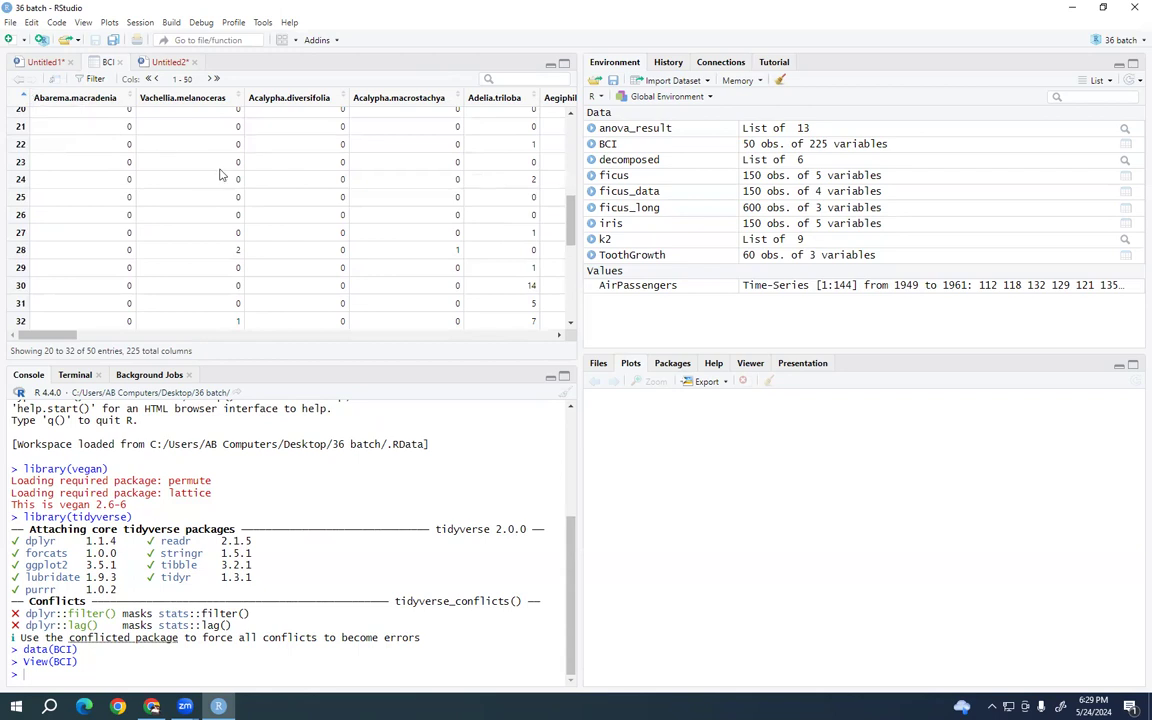
scroll(221, 175, "up", 6)
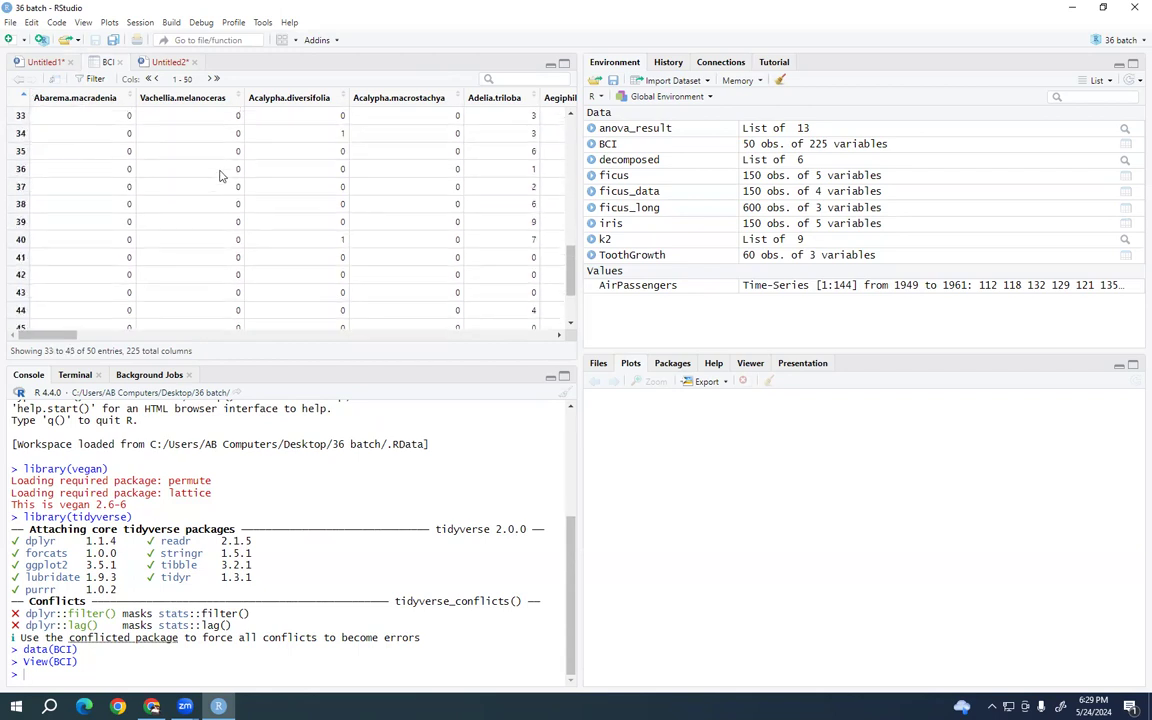
left_click(33, 66)
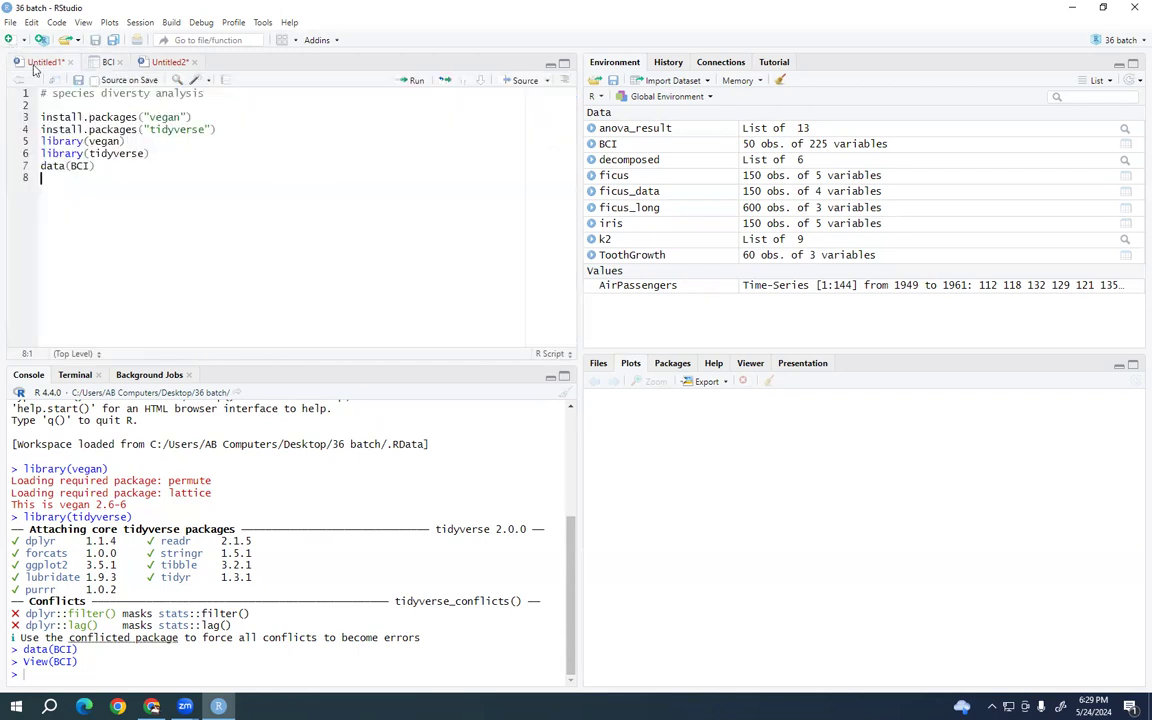
Copy the "Calculate Diversity Indices" code from ChatGPT and paste it below data(BCI) in the RStudio script
left_click(151, 706)
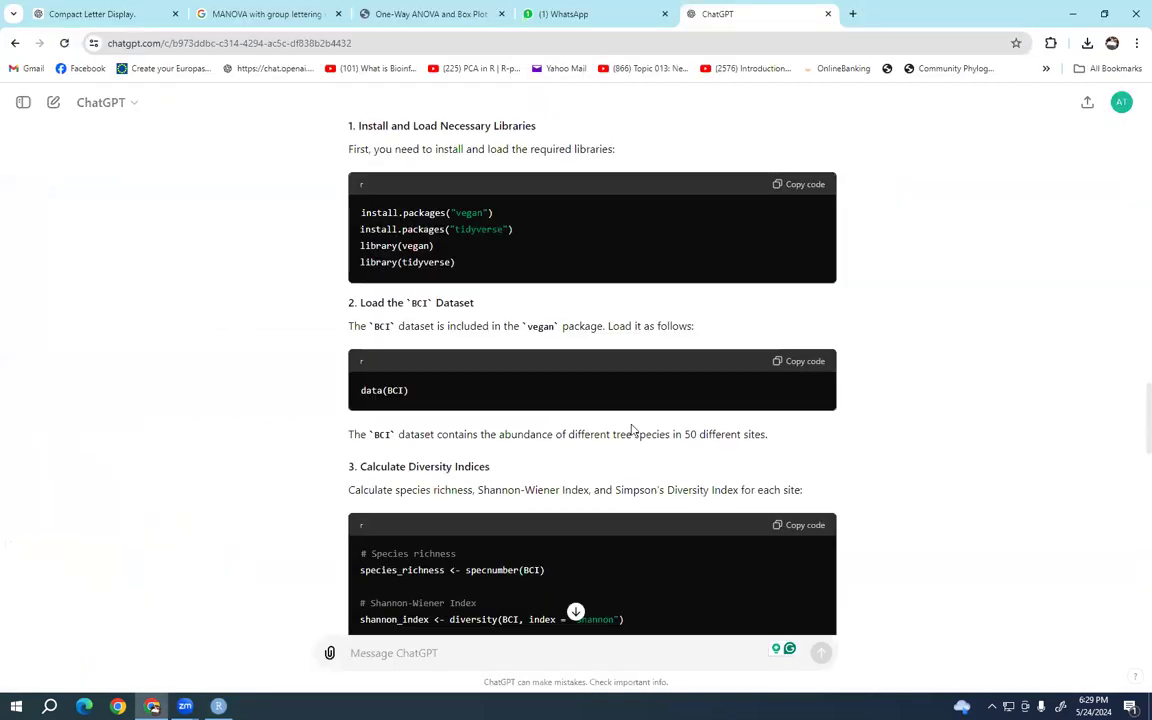
scroll(632, 430, "down", 3)
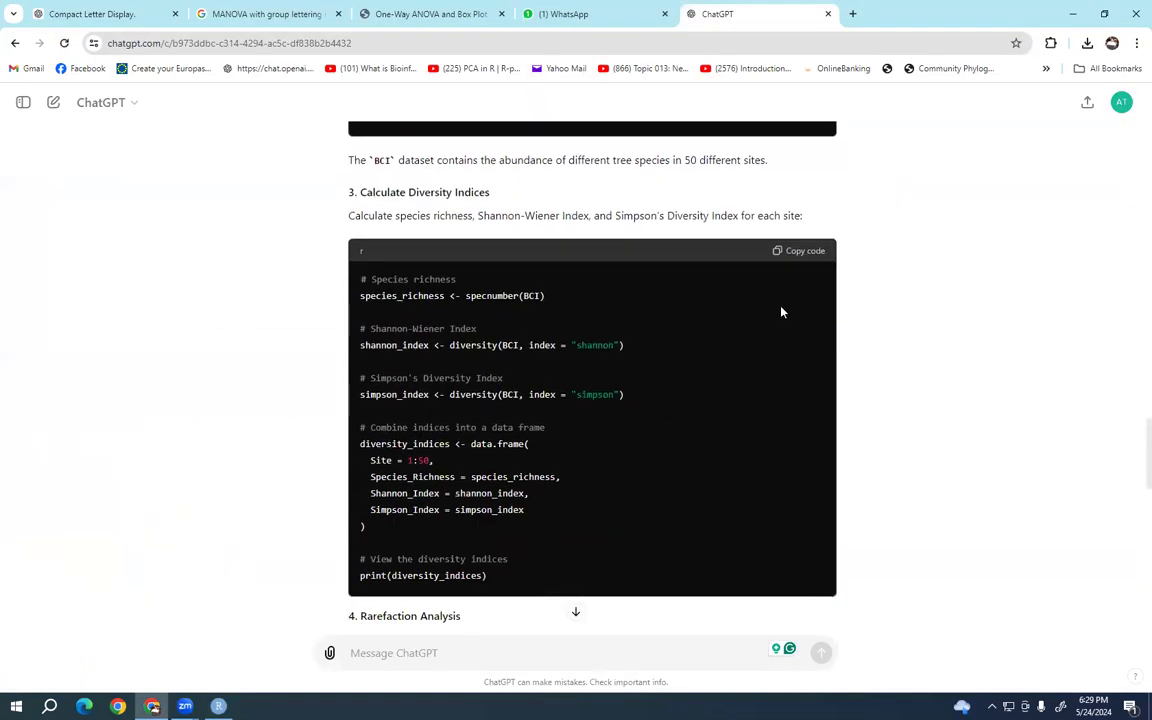
left_click(803, 252)
left_click(218, 706)
right_click(73, 176)
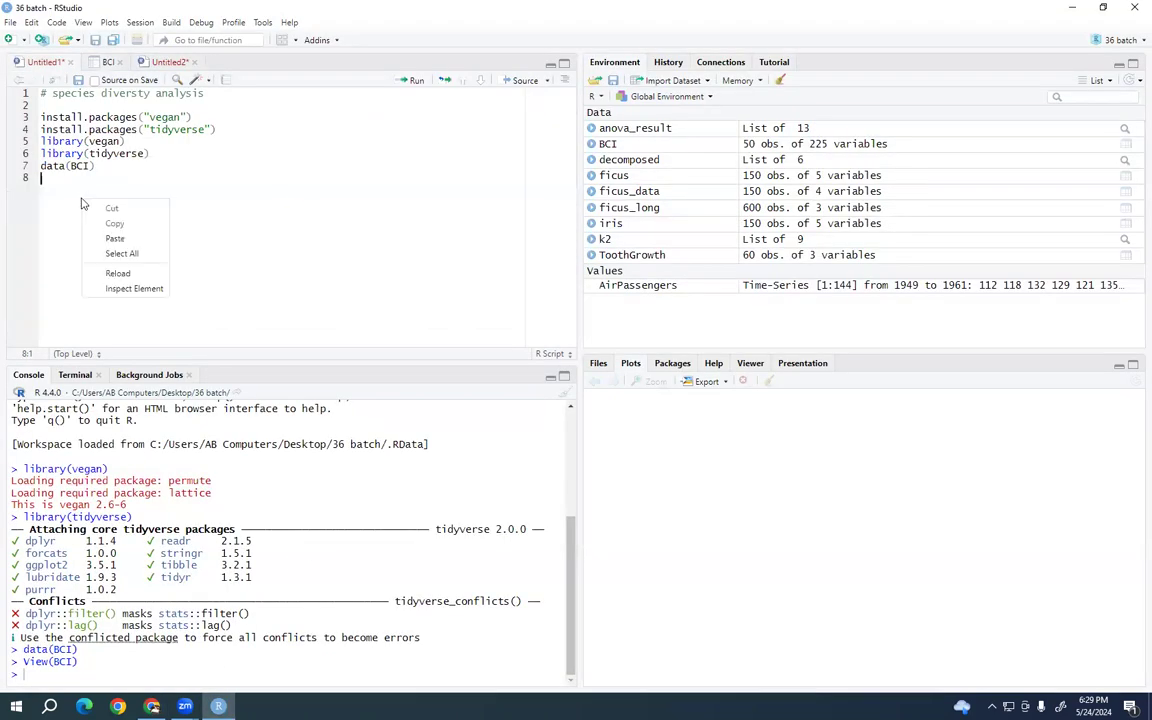
left_click(90, 211)
scroll(101, 212, "up", 2)
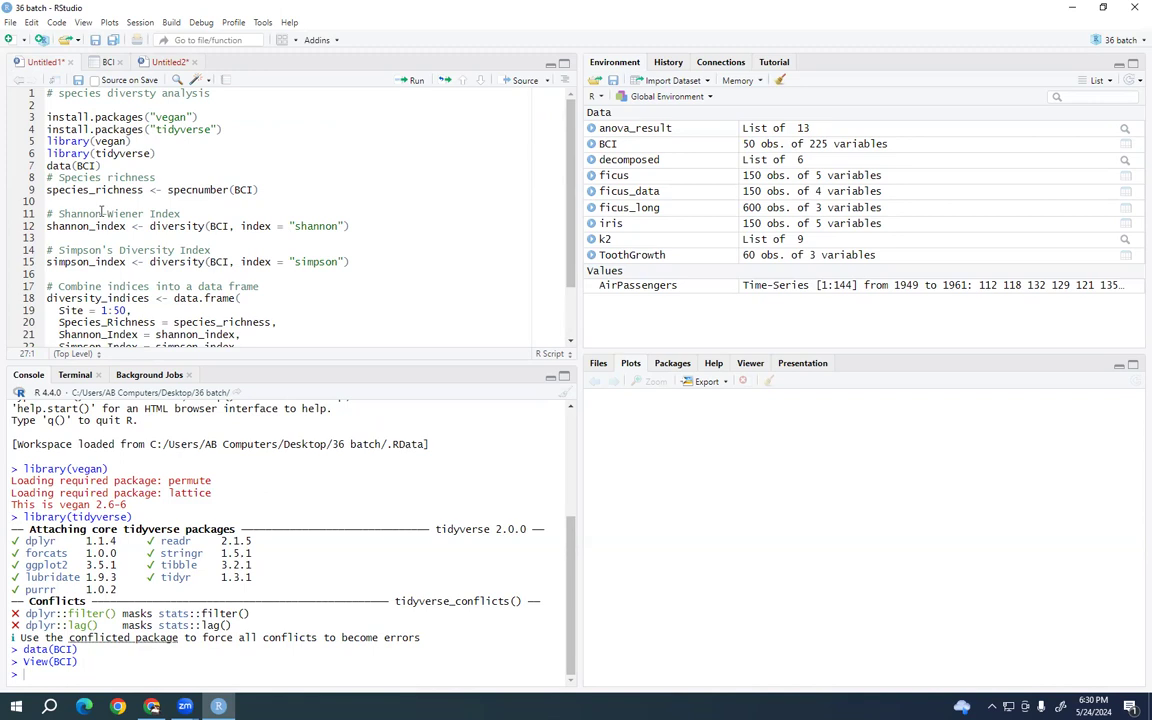
Run the species richness, Shannon-Wiener and Simpson's index code, combine the indices into the diversity_indices data frame and print it
left_click(118, 189)
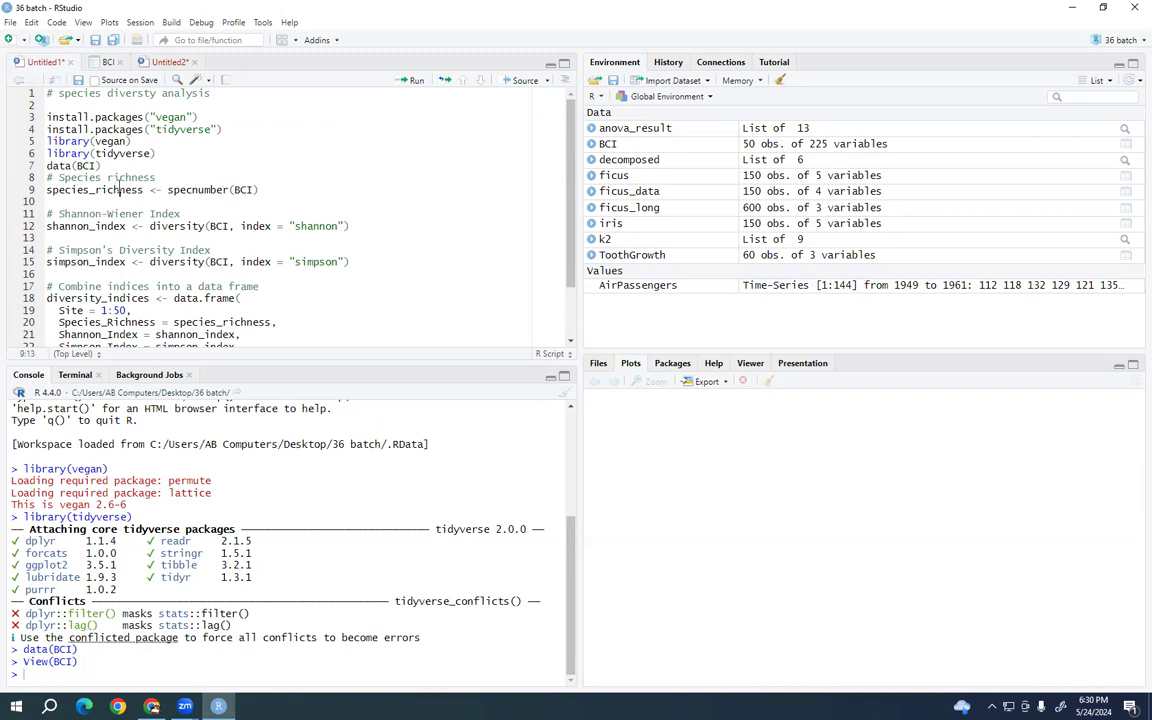
left_click(417, 81)
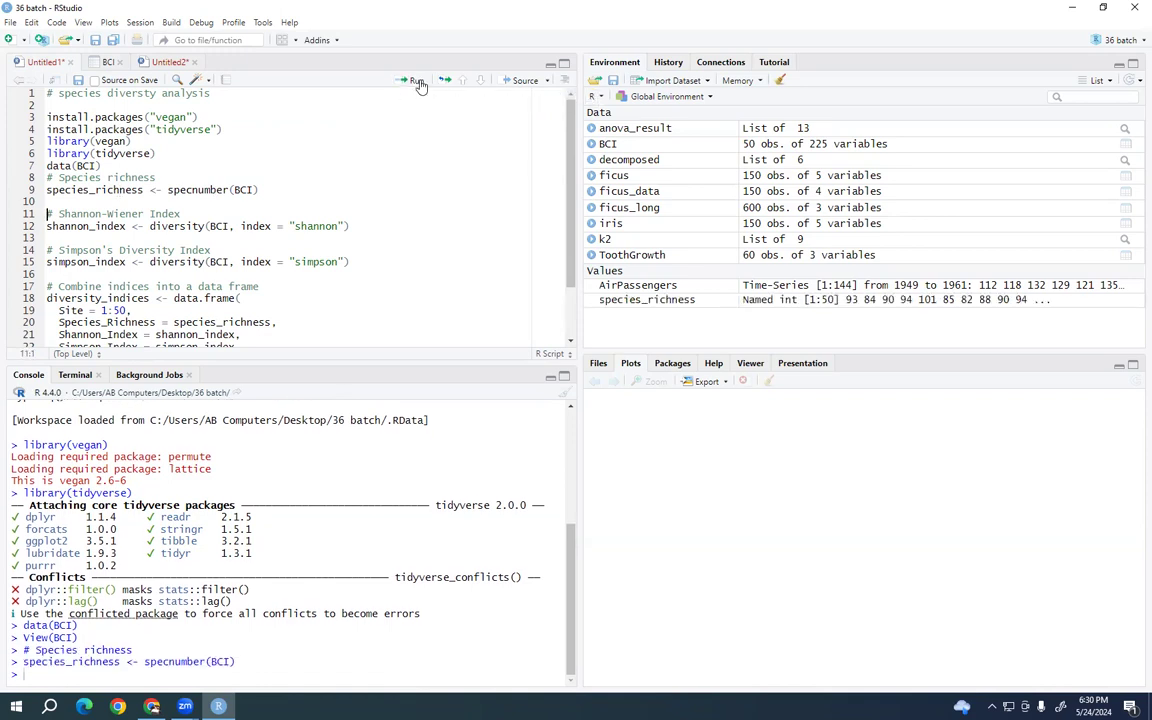
left_click(417, 81)
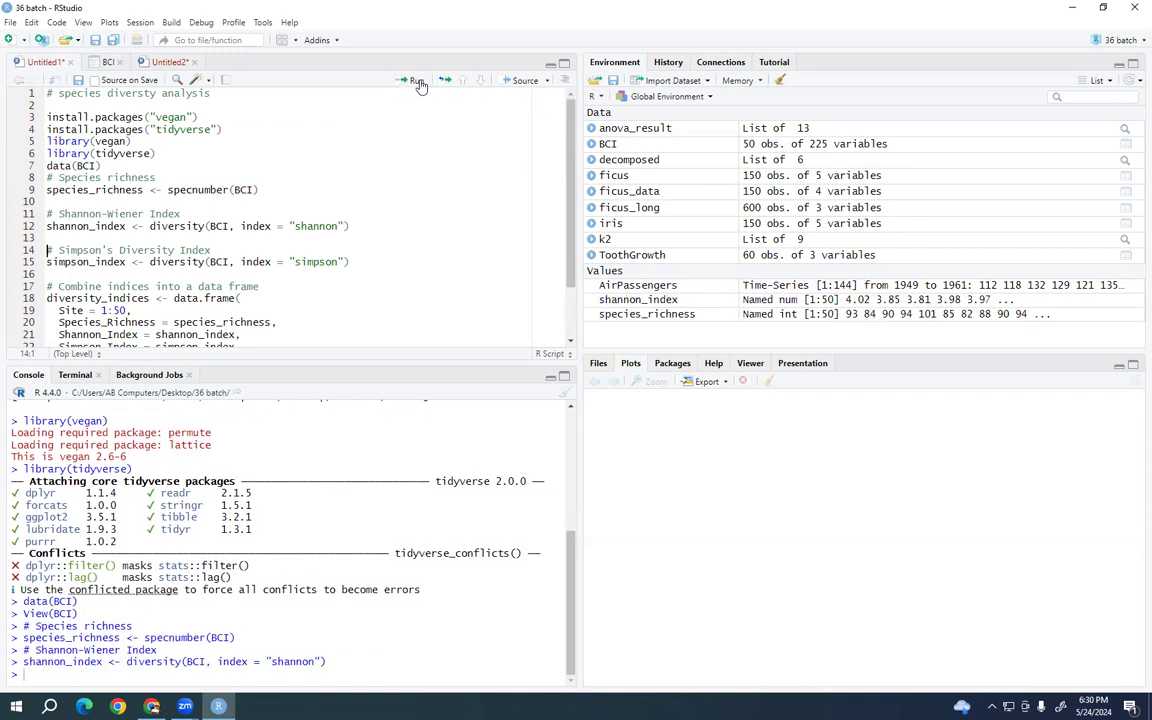
left_click(417, 81)
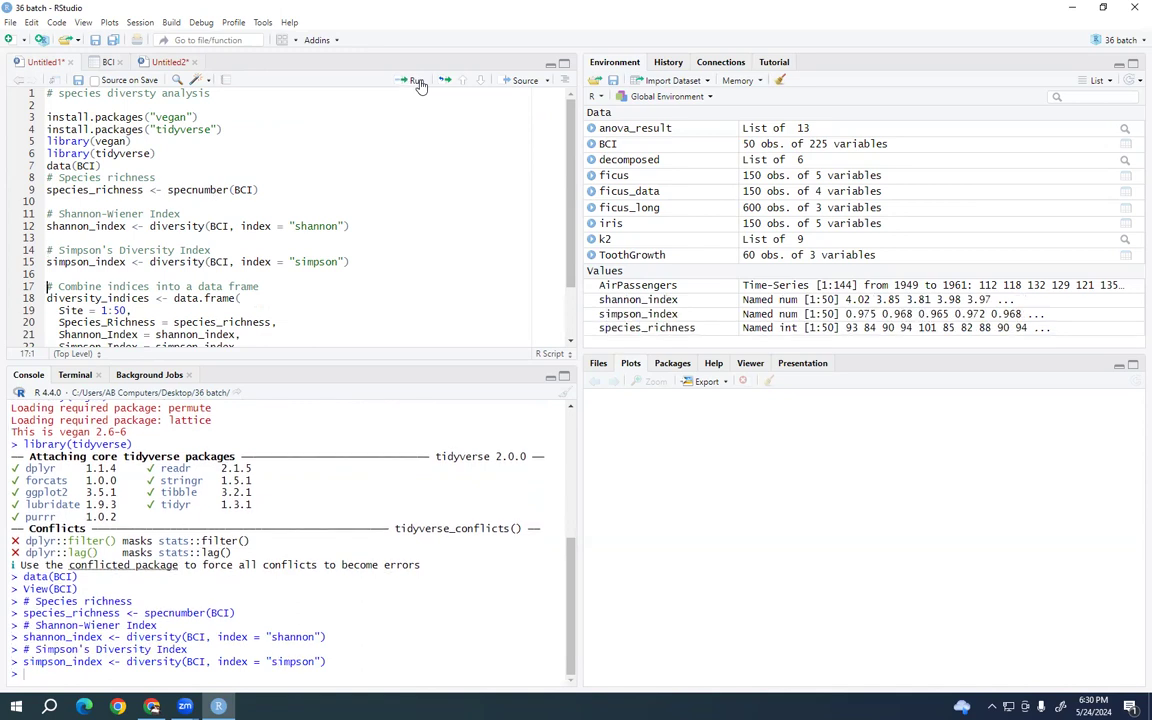
left_click(417, 81)
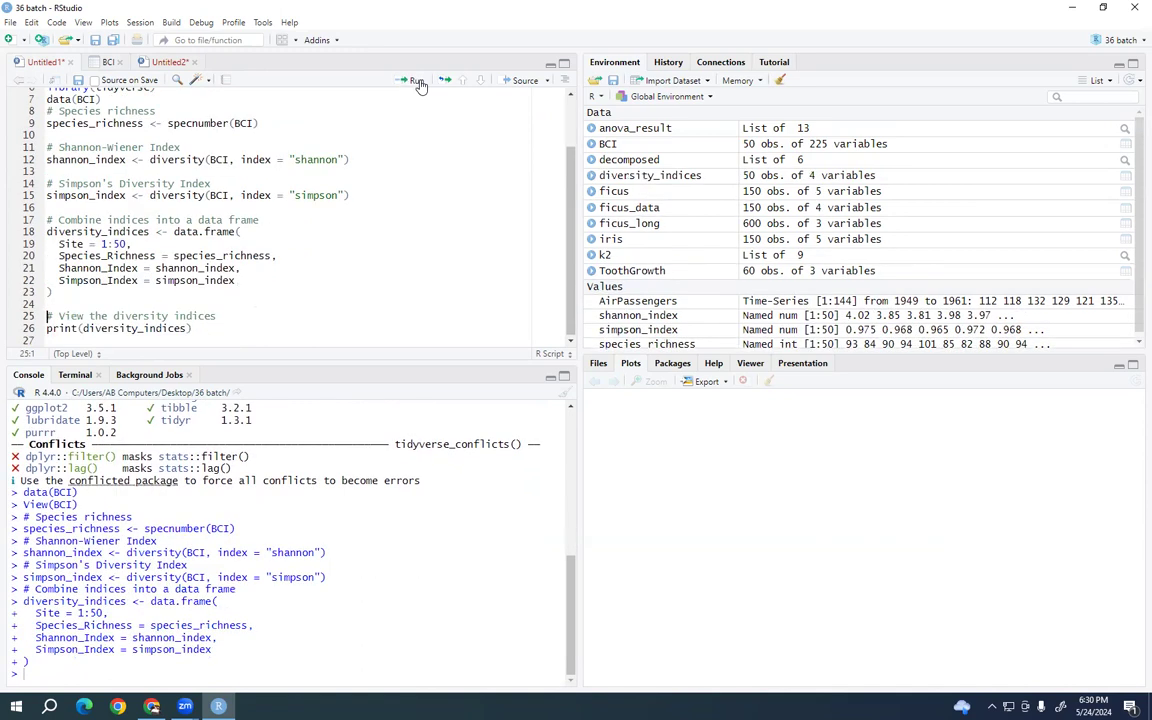
left_click(417, 81)
scroll(212, 565, "up", 15)
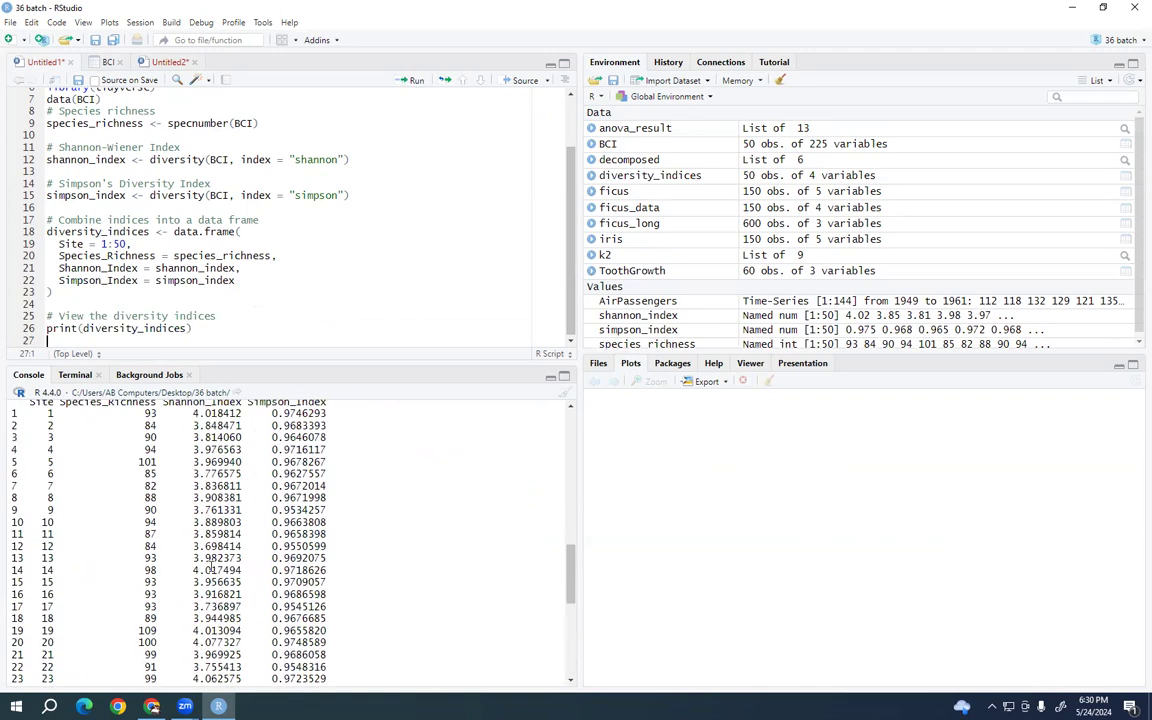
Print the shannon_index and species_richness values separately in the RStudio console by running just their names from the script
scroll(212, 563, "down", 5)
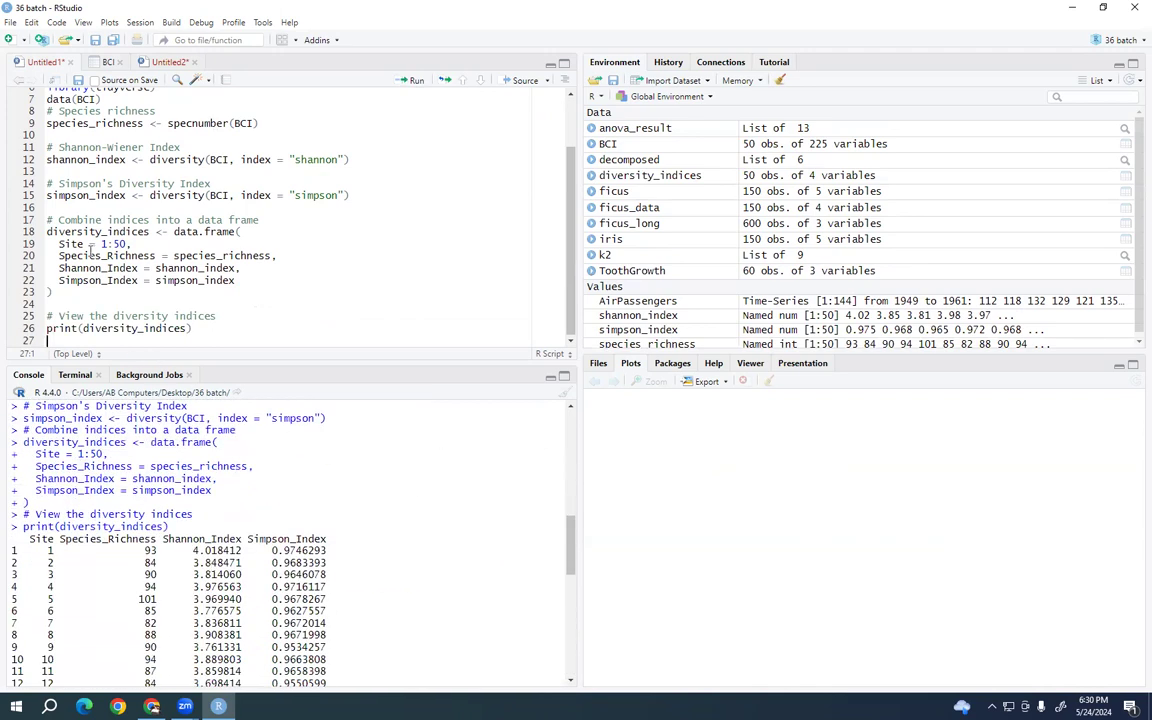
scroll(90, 253, "up", 3)
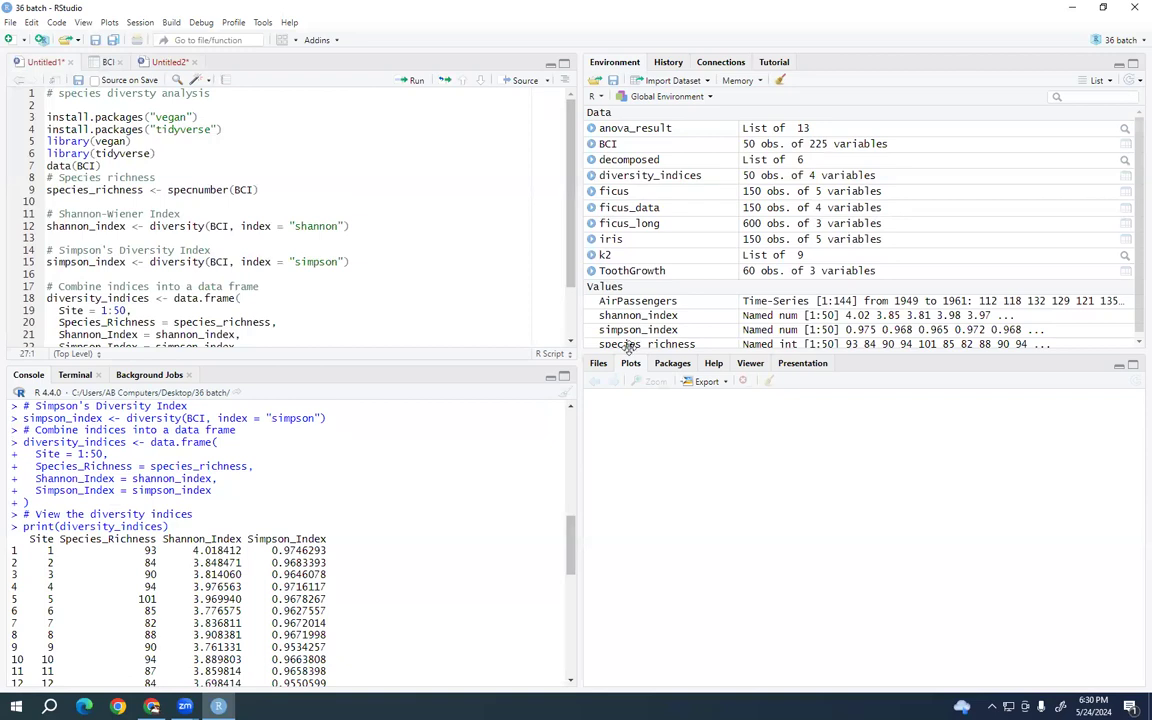
left_click_drag(125, 228, 47, 227)
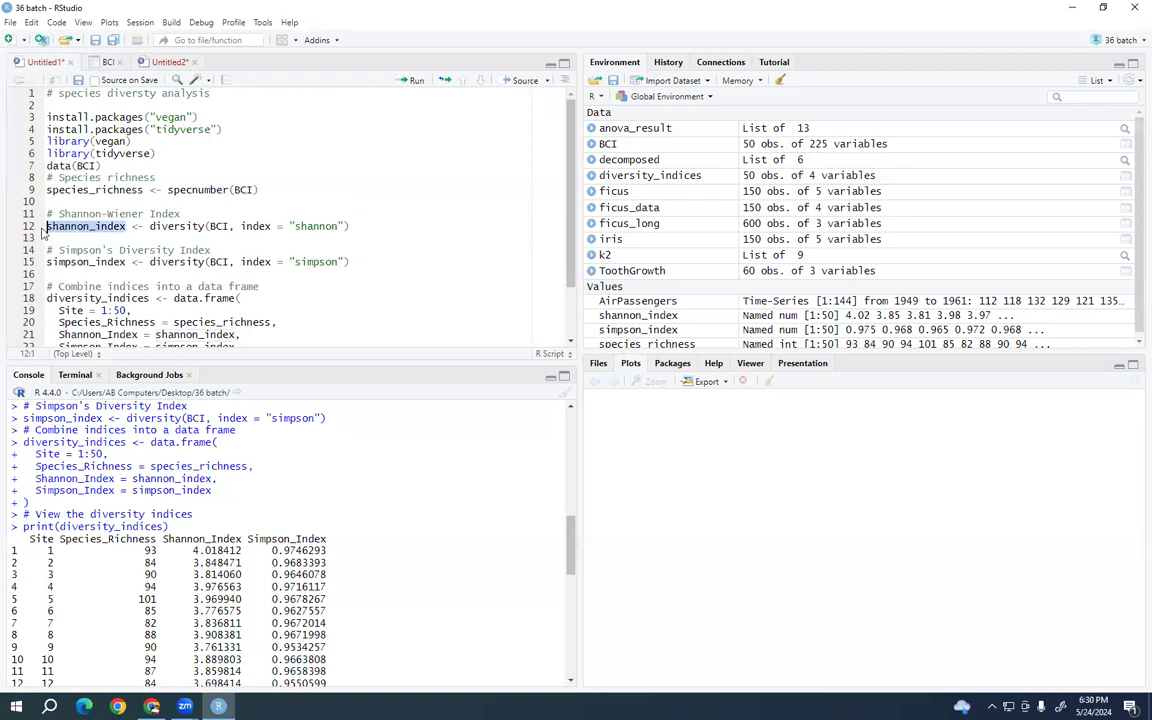
left_click(413, 80)
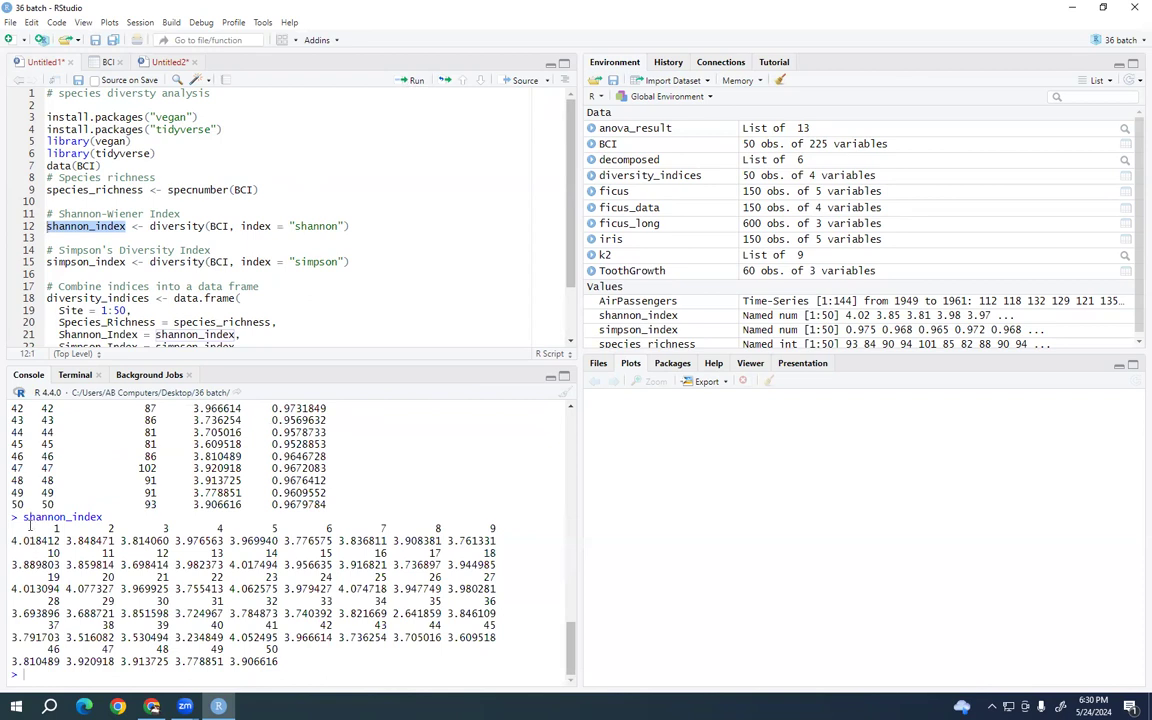
double_click(145, 189)
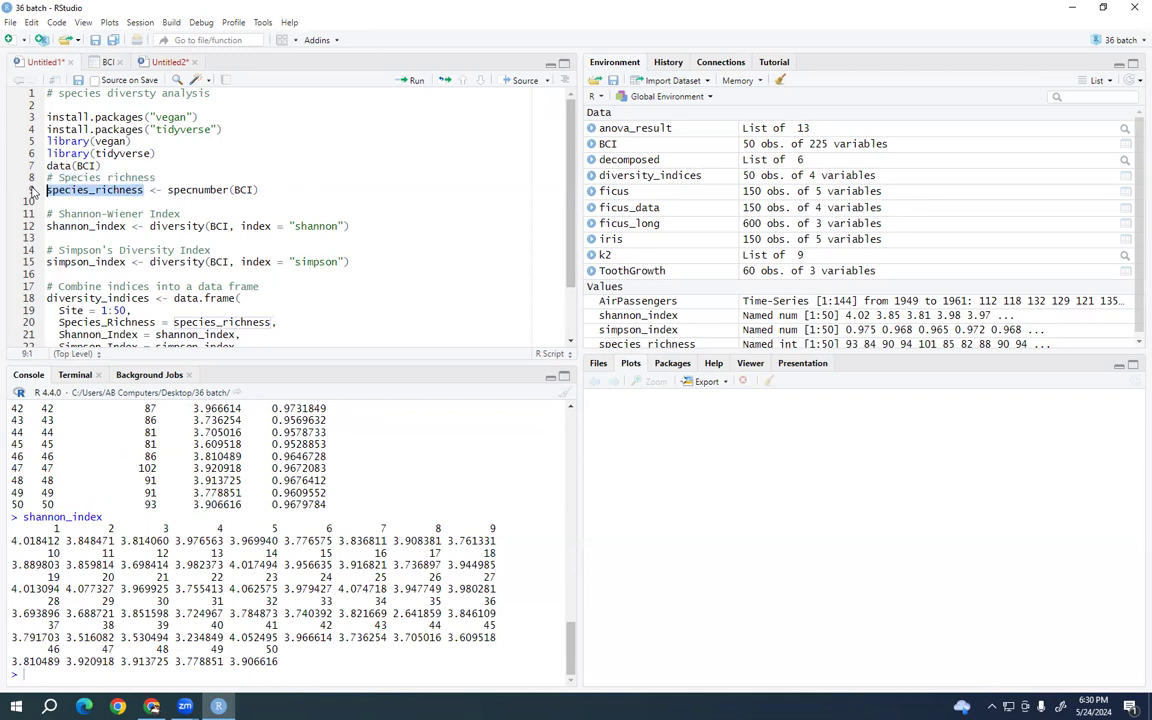
left_click(413, 80)
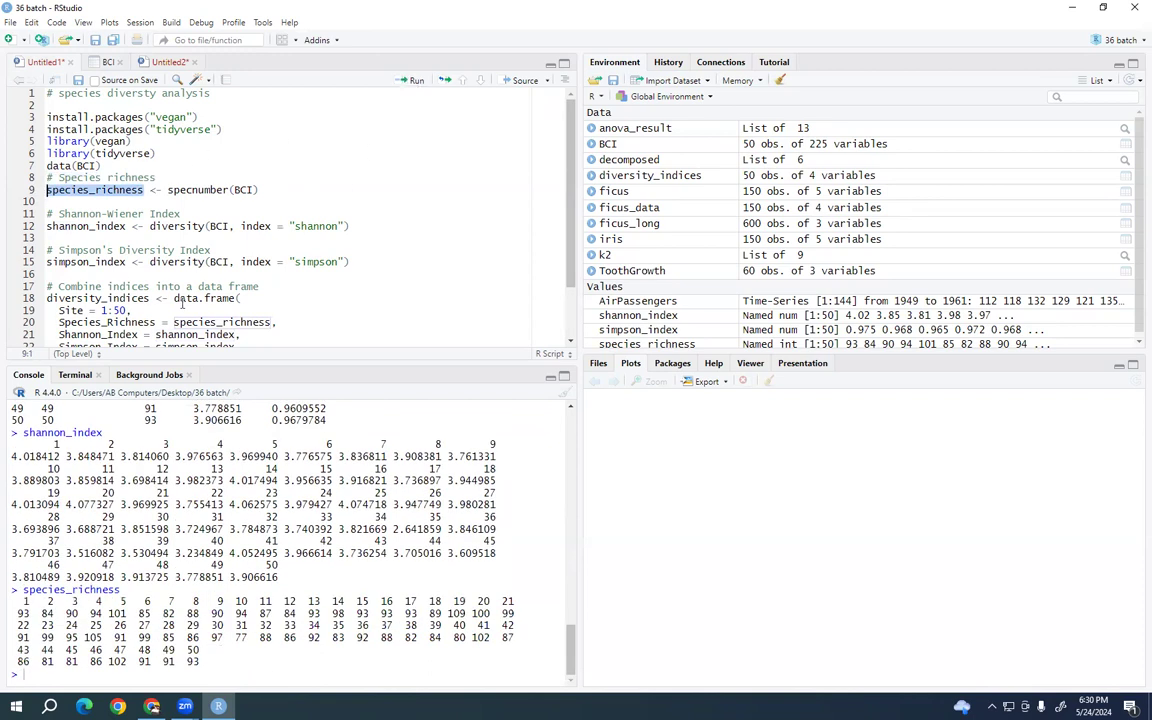
Print the diversity_indices data frame again by running its name from the script, and review its columns for all sites
left_click_drag(149, 298, 47, 298)
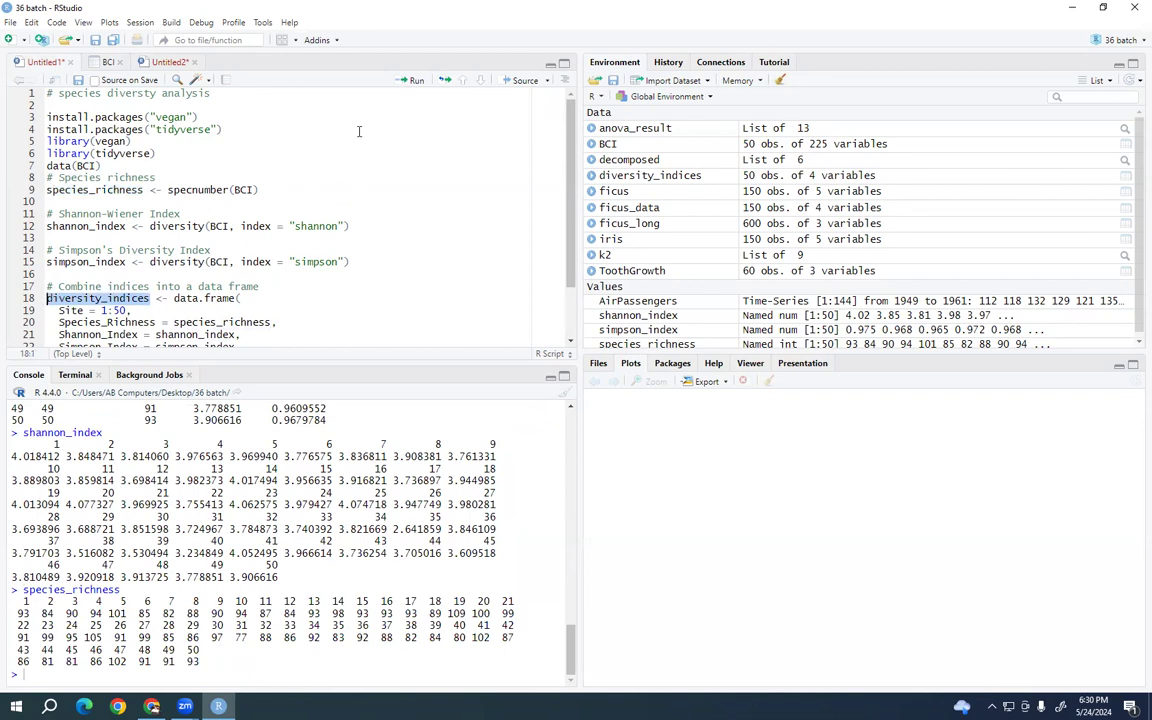
left_click(414, 81)
scroll(165, 502, "up", 10)
scroll(165, 502, "down", 8)
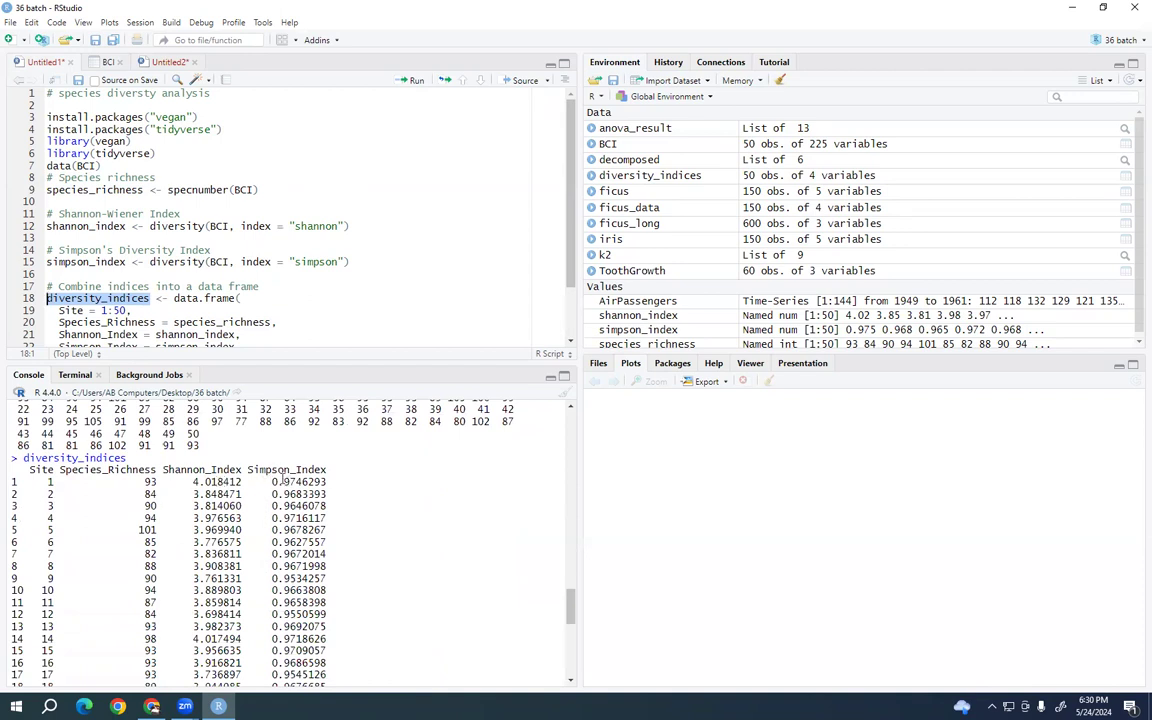
scroll(64, 472, "down", 8)
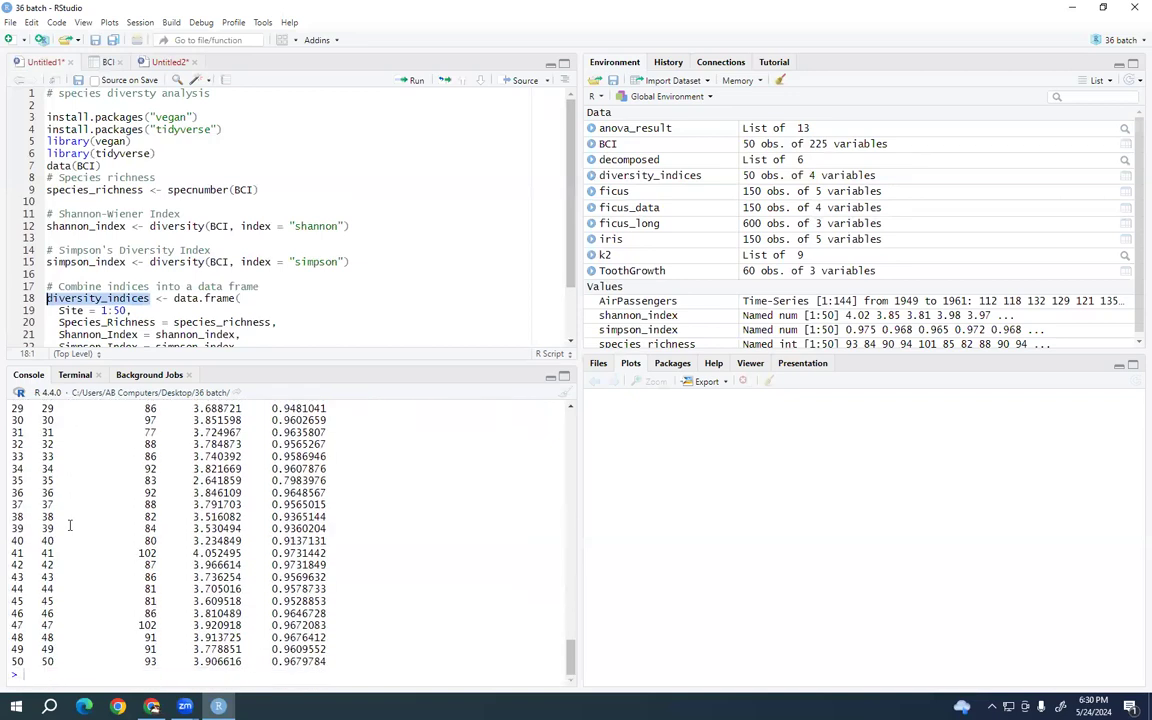
Copy the "Rarefaction Analysis" code from ChatGPT and paste it below print(diversity_indices) in the RStudio script
left_click(151, 706)
scroll(561, 461, "down", 3)
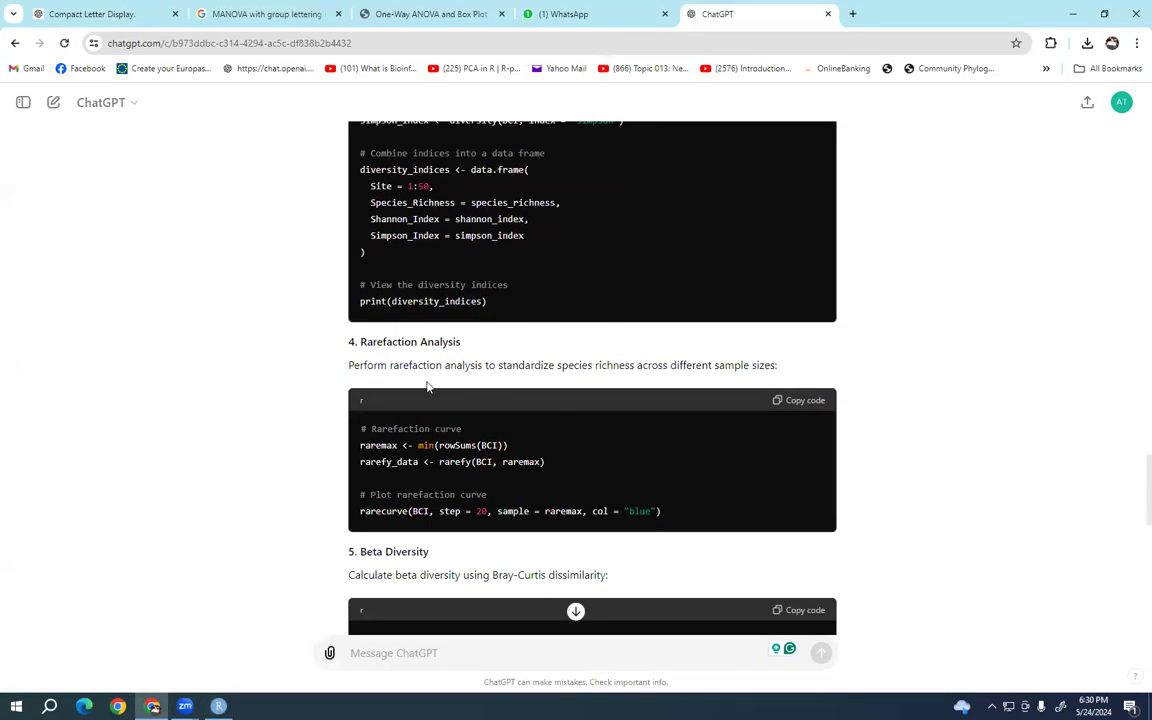
scroll(436, 368, "down", 3)
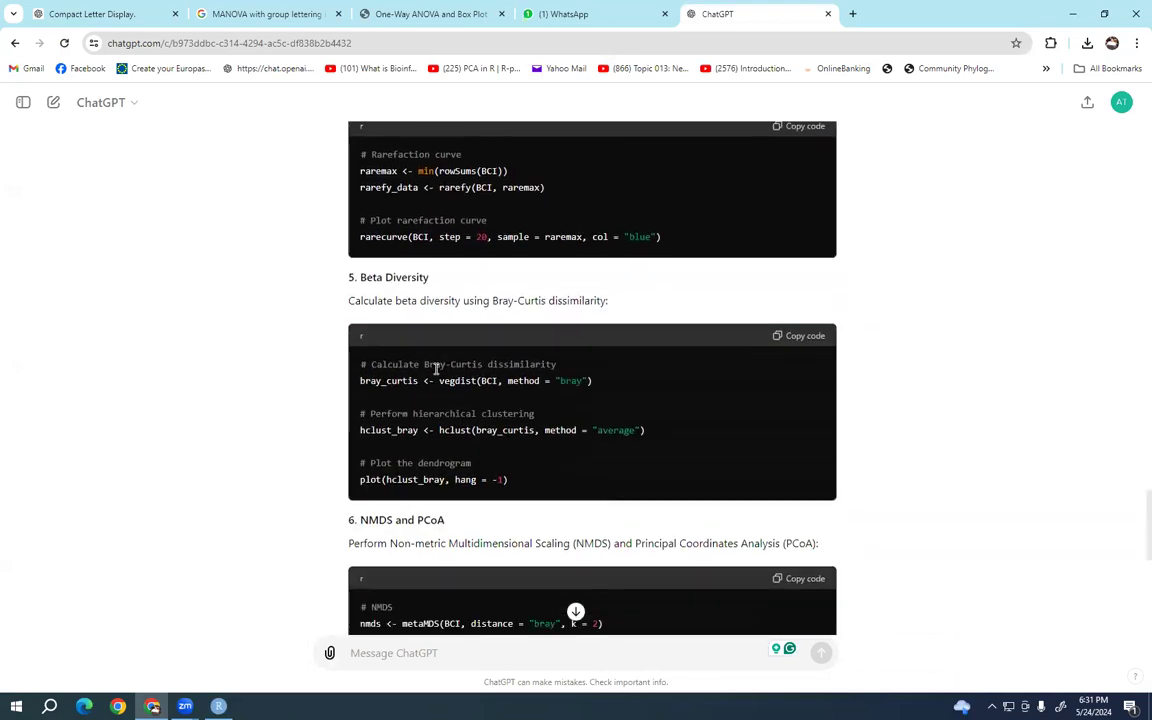
scroll(436, 368, "down", 2)
scroll(436, 368, "up", 4)
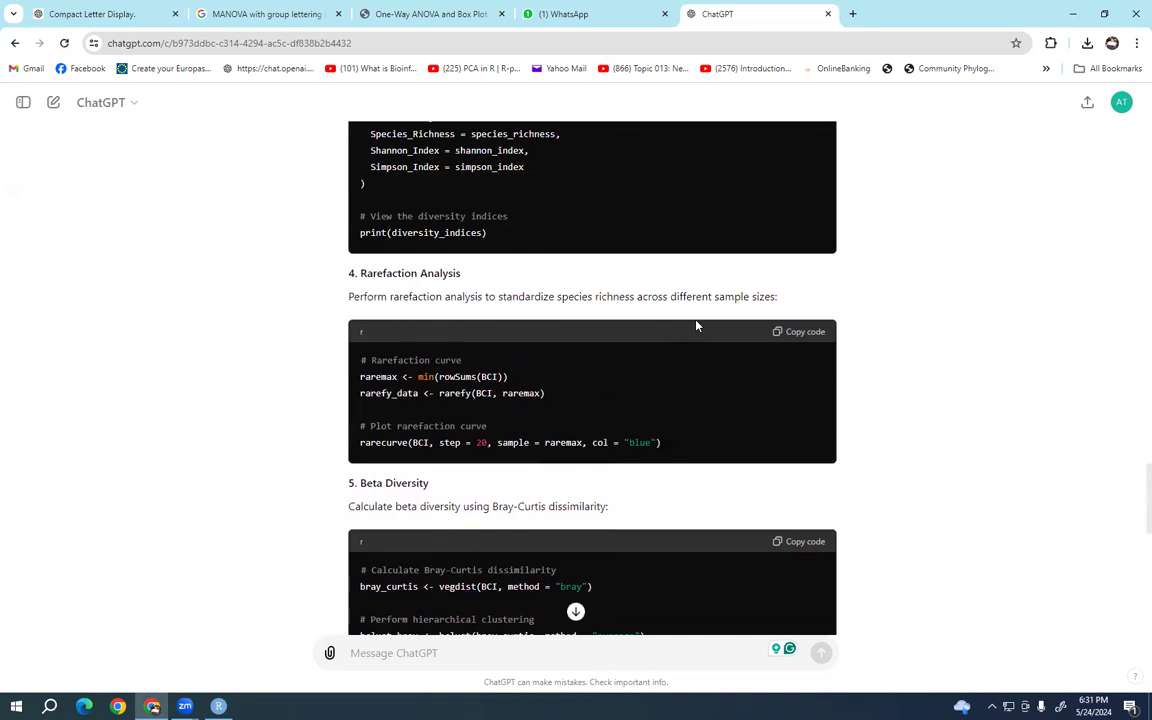
left_click(786, 333)
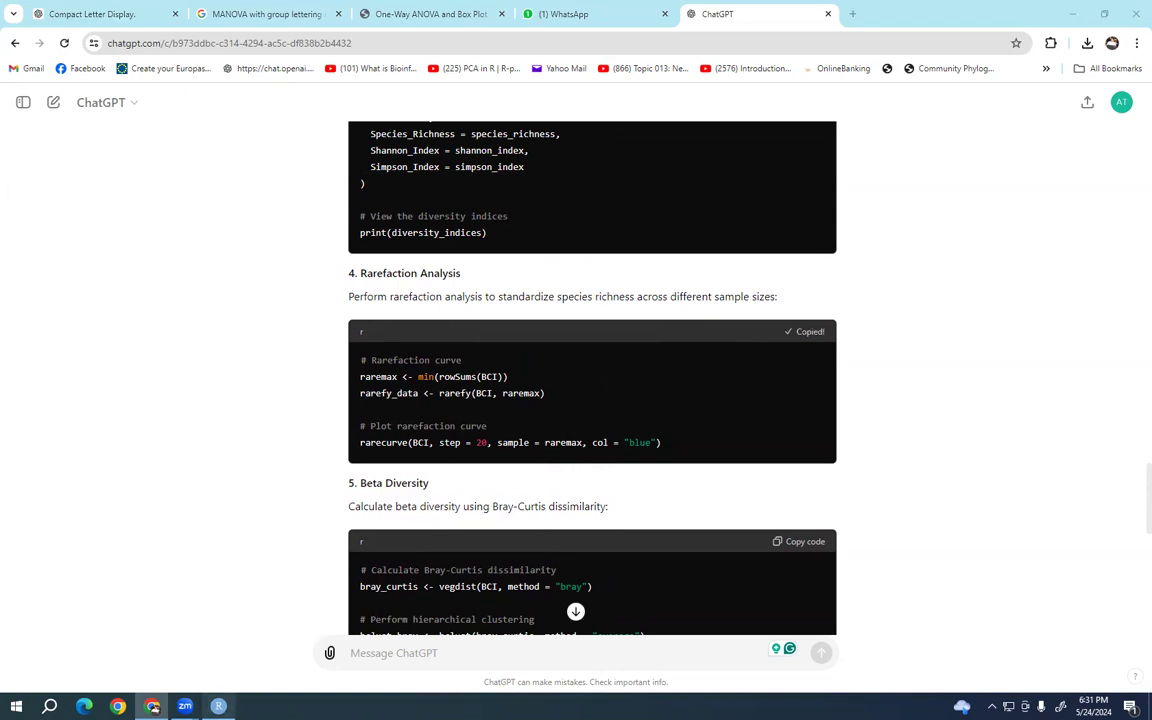
left_click(218, 706)
scroll(102, 334, "down", 2)
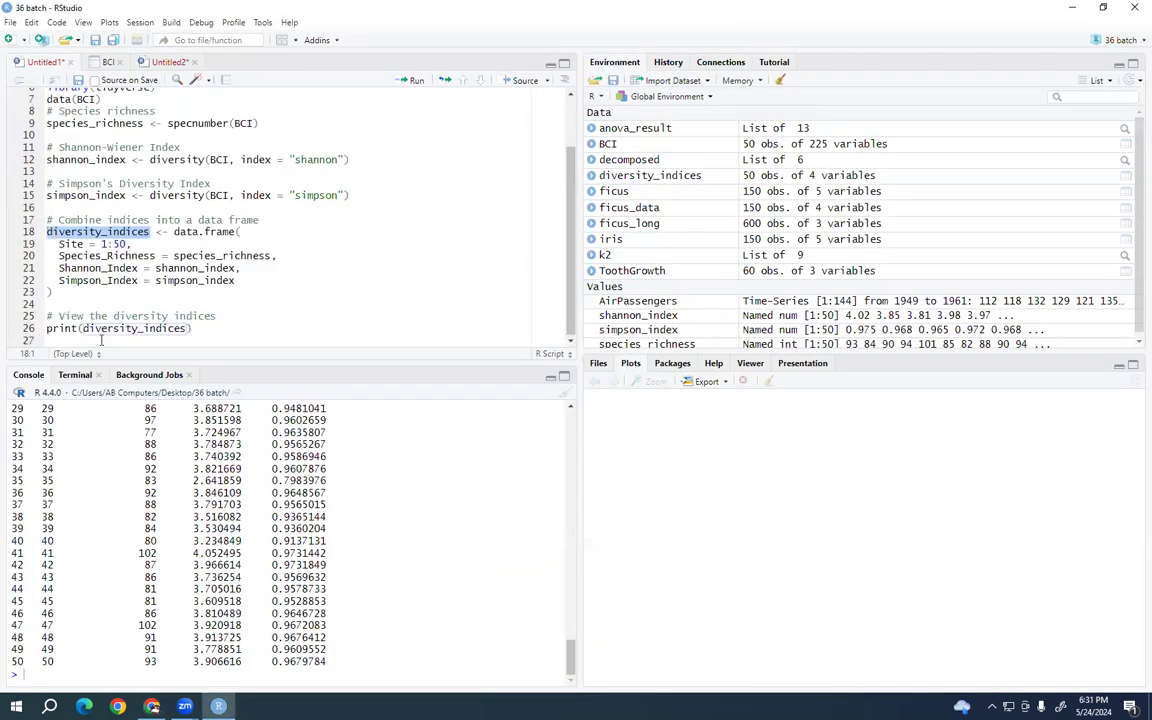
right_click(101, 340)
left_click(118, 377)
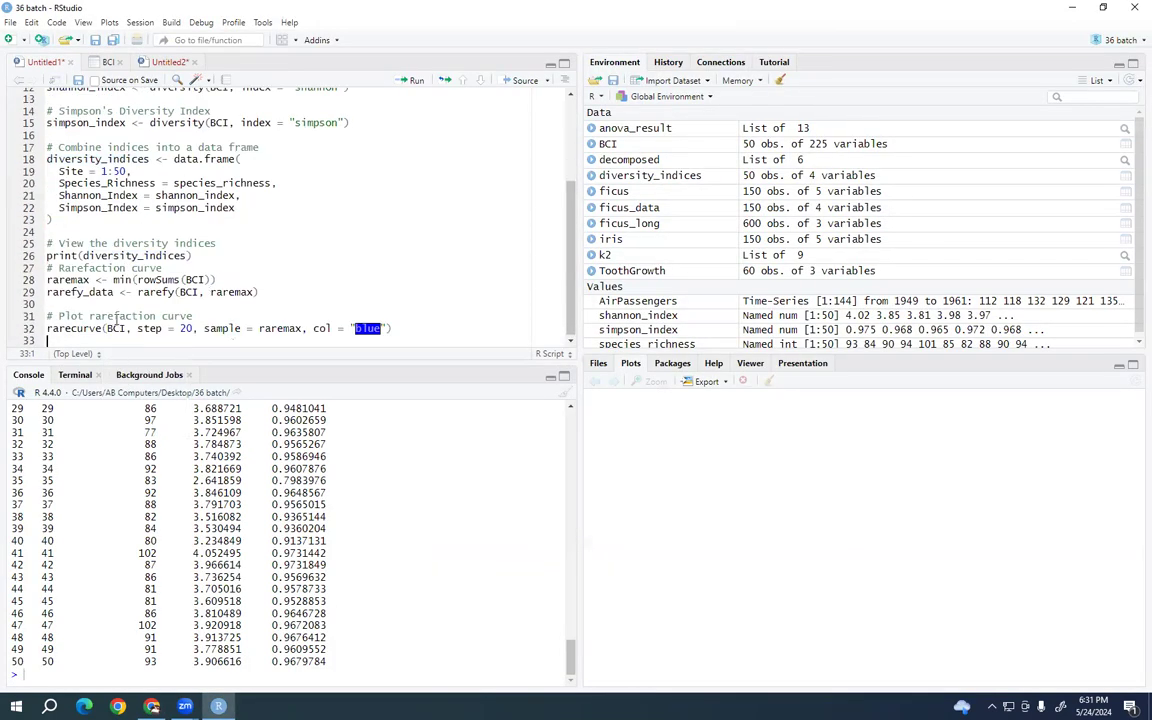
Run the rarefaction code to compute raremax and rarefy_data and plot the blue rarefaction curves with a step of 20
left_click(113, 243)
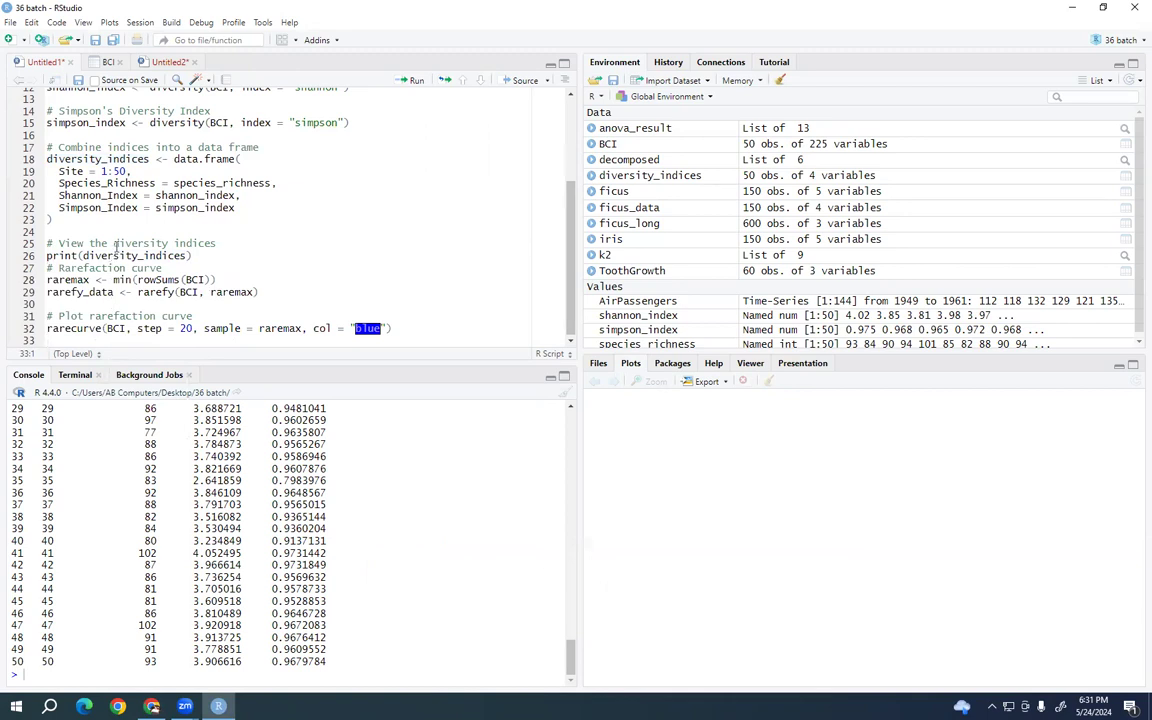
left_click(416, 80)
left_click(416, 80)
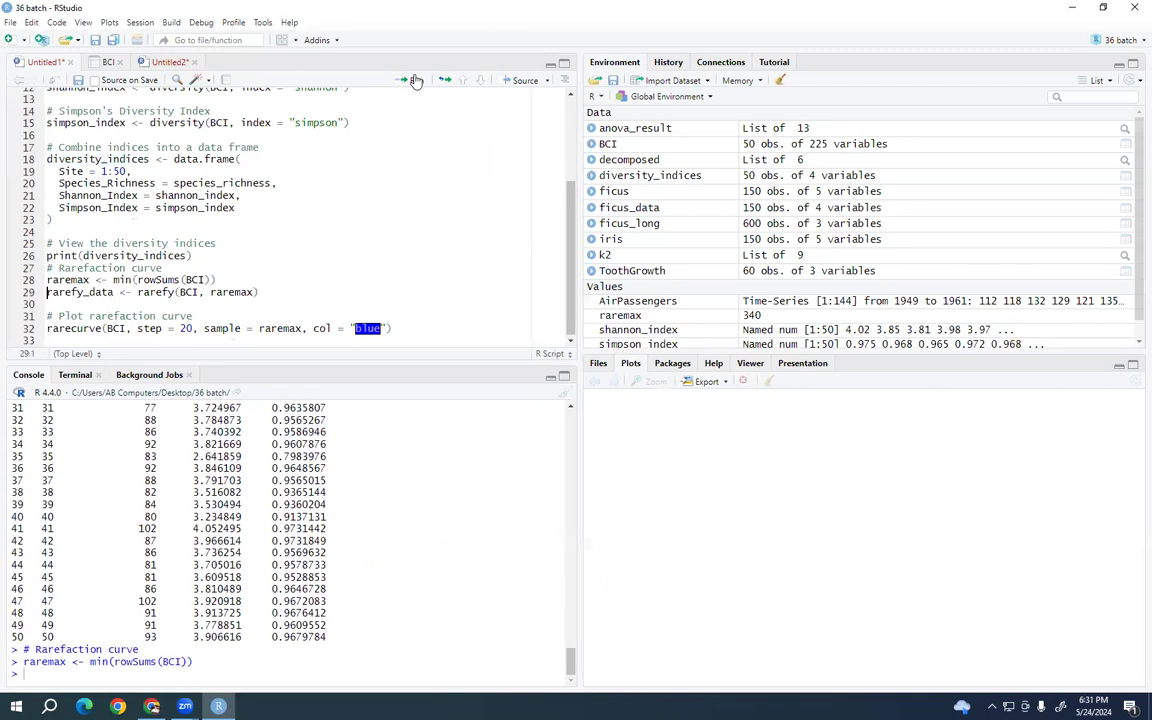
left_click(416, 80)
left_click(416, 80)
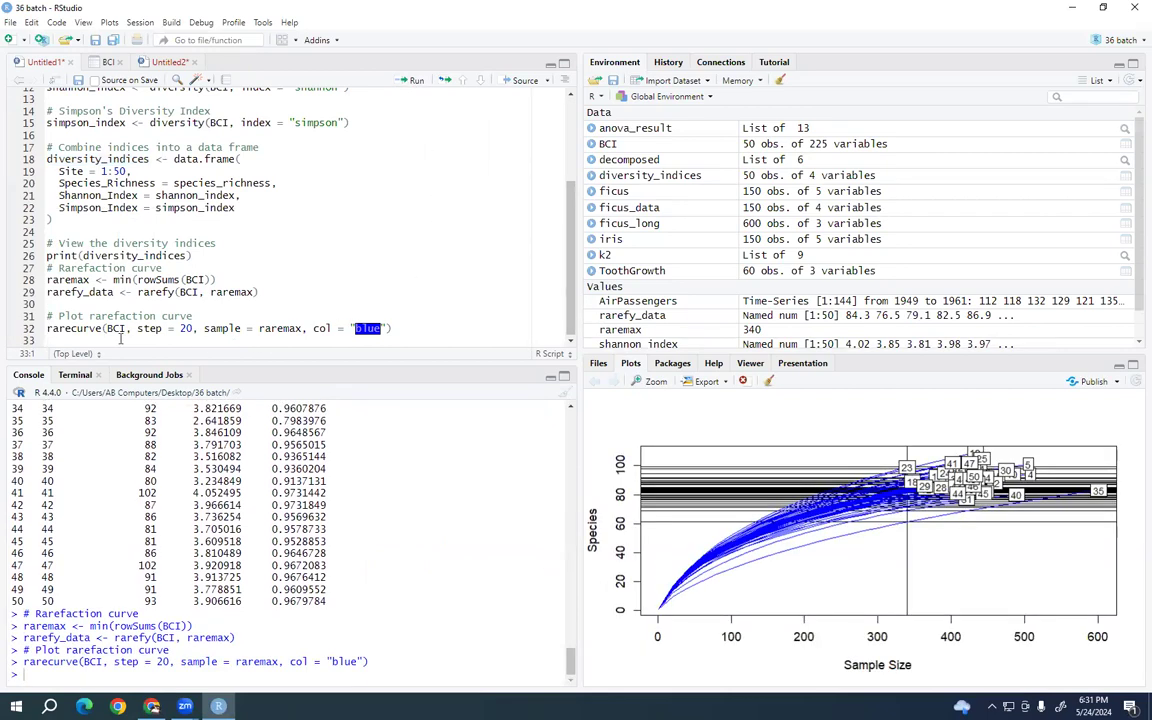
Open the rarefaction plot in a maximized zoom window, copy it as an image and close the window
left_click(656, 383)
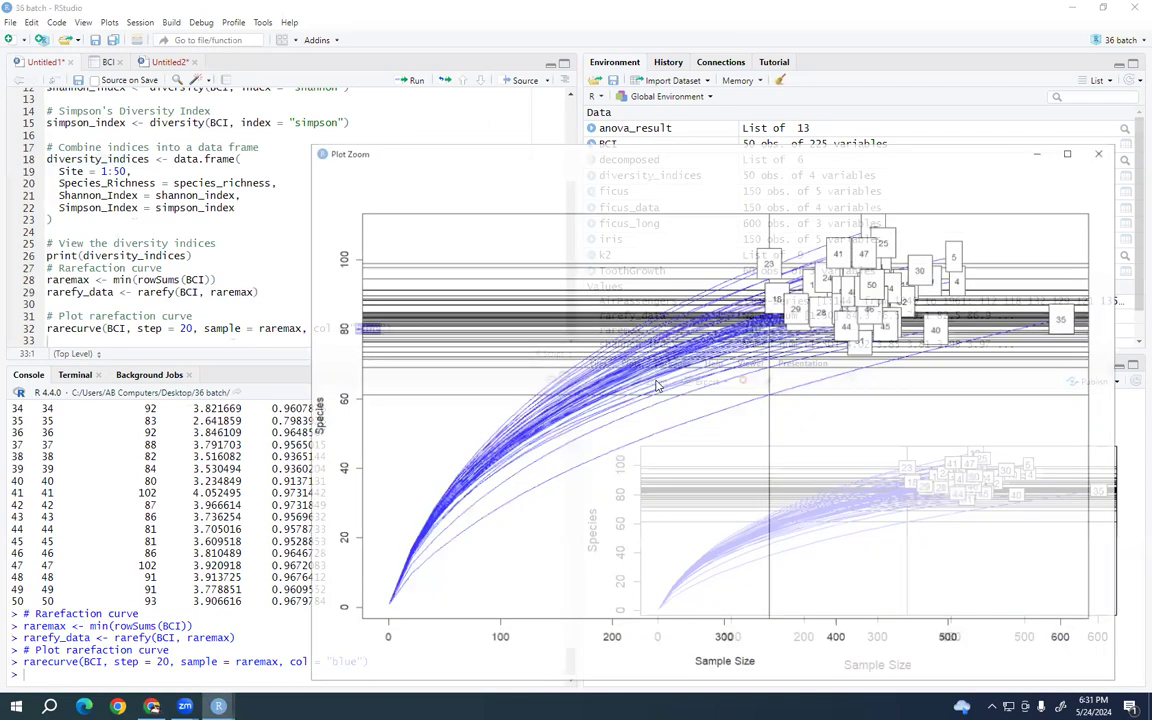
left_click(1068, 154)
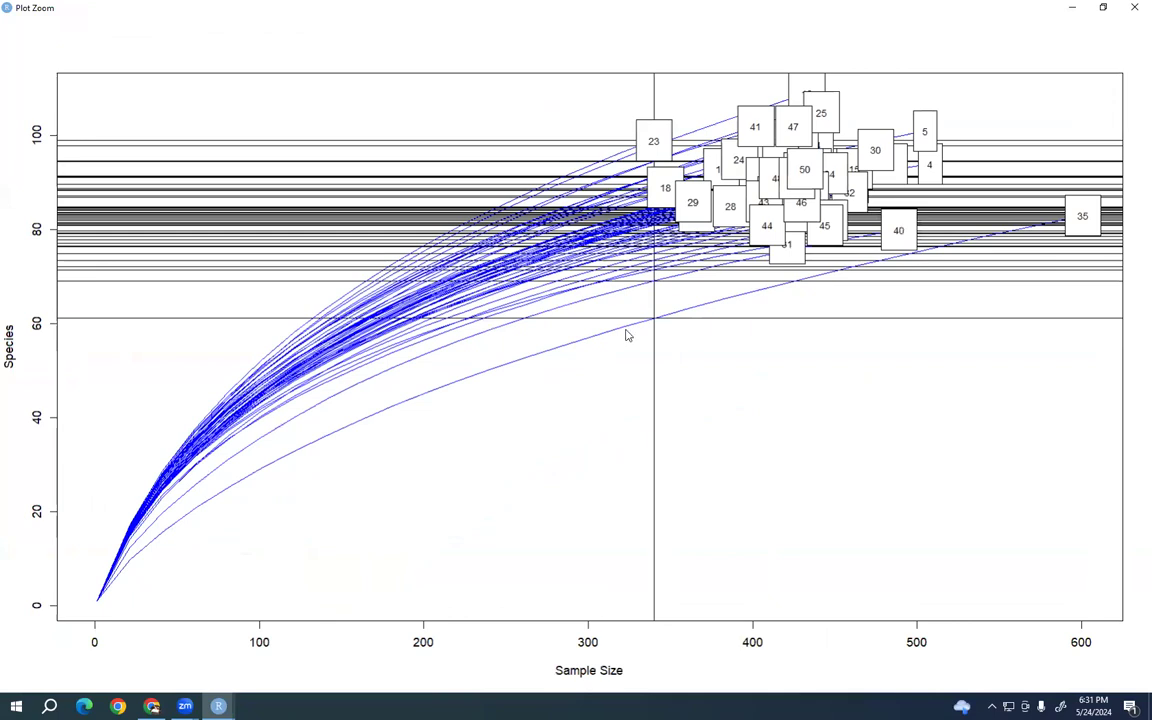
right_click(425, 204)
left_click(441, 228)
key("alt+F4")
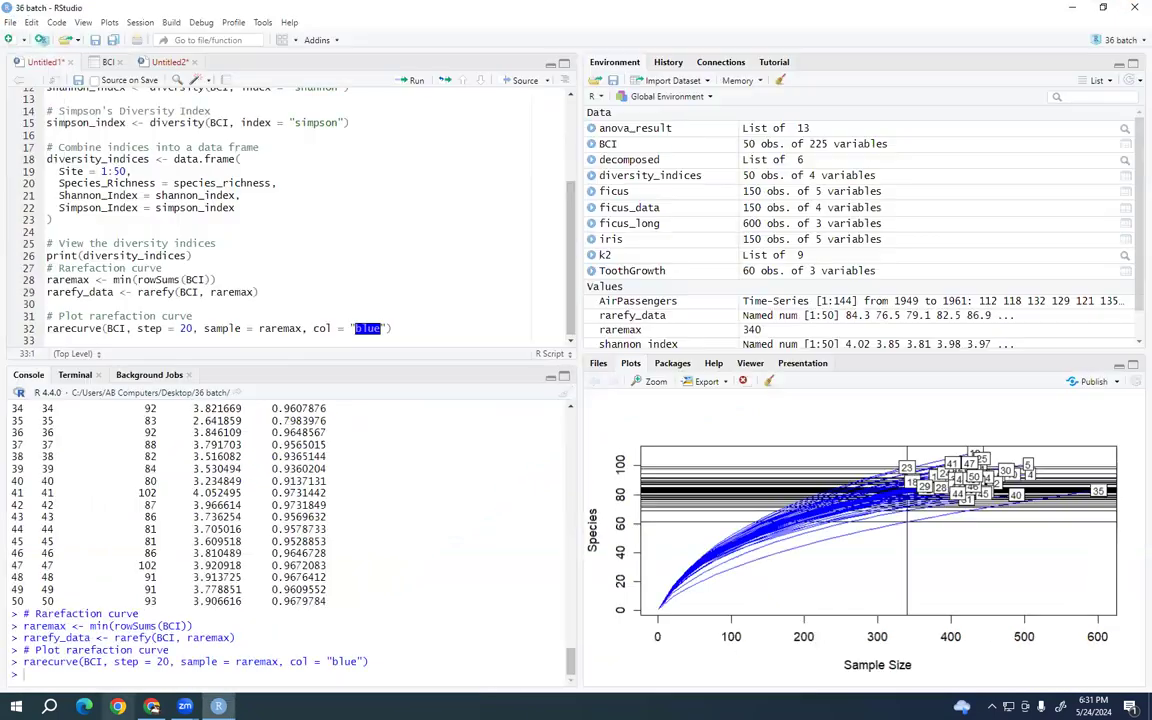
Switch to WhatsApp and send the copied rarefaction plot to the "Batch 39 data analysis in R English" group
key("alt+Tab")
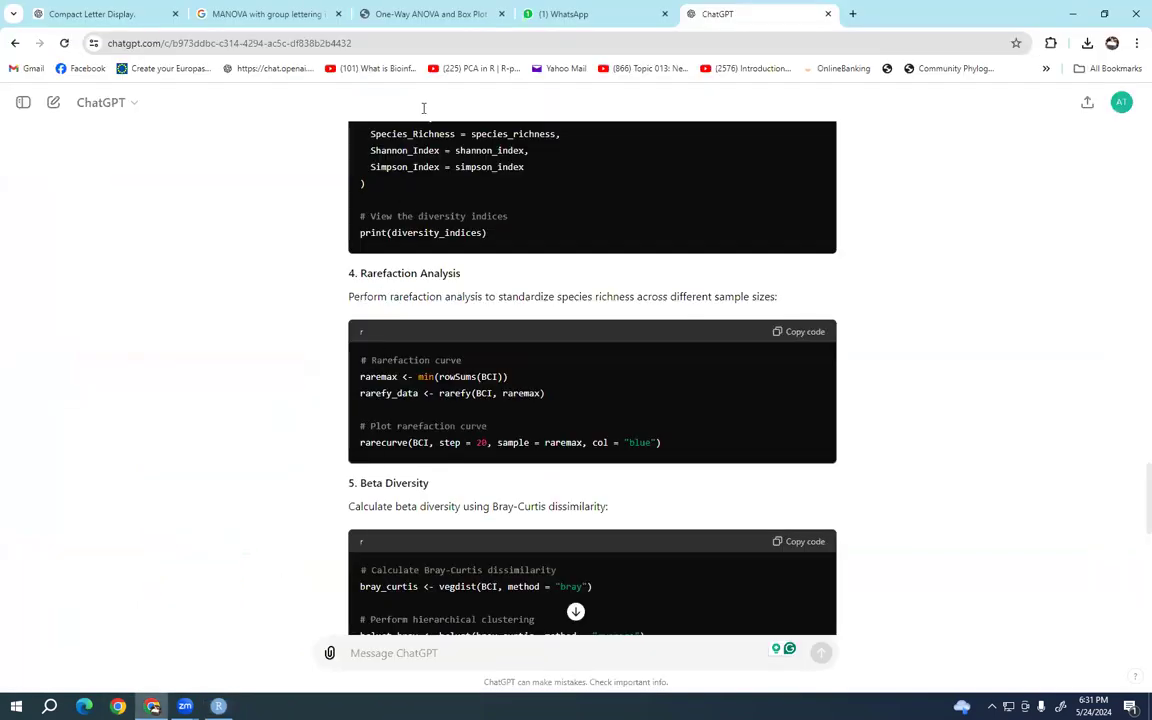
key("ctrl+shift+Tab")
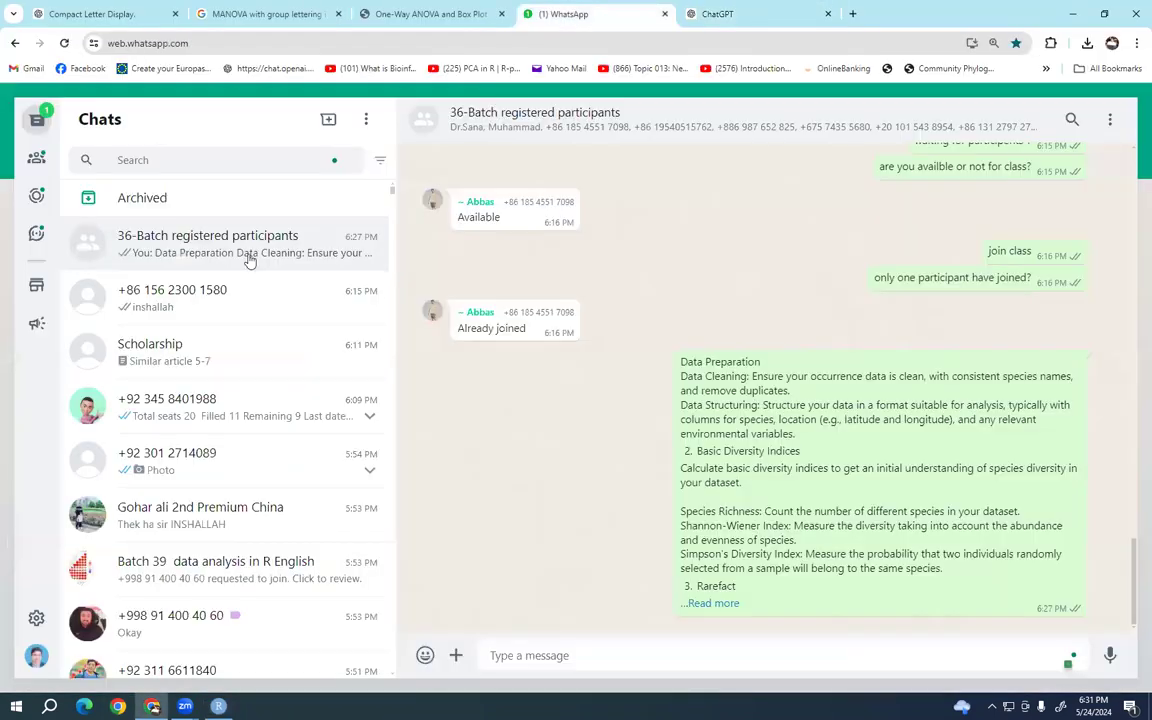
left_click(241, 581)
right_click(520, 655)
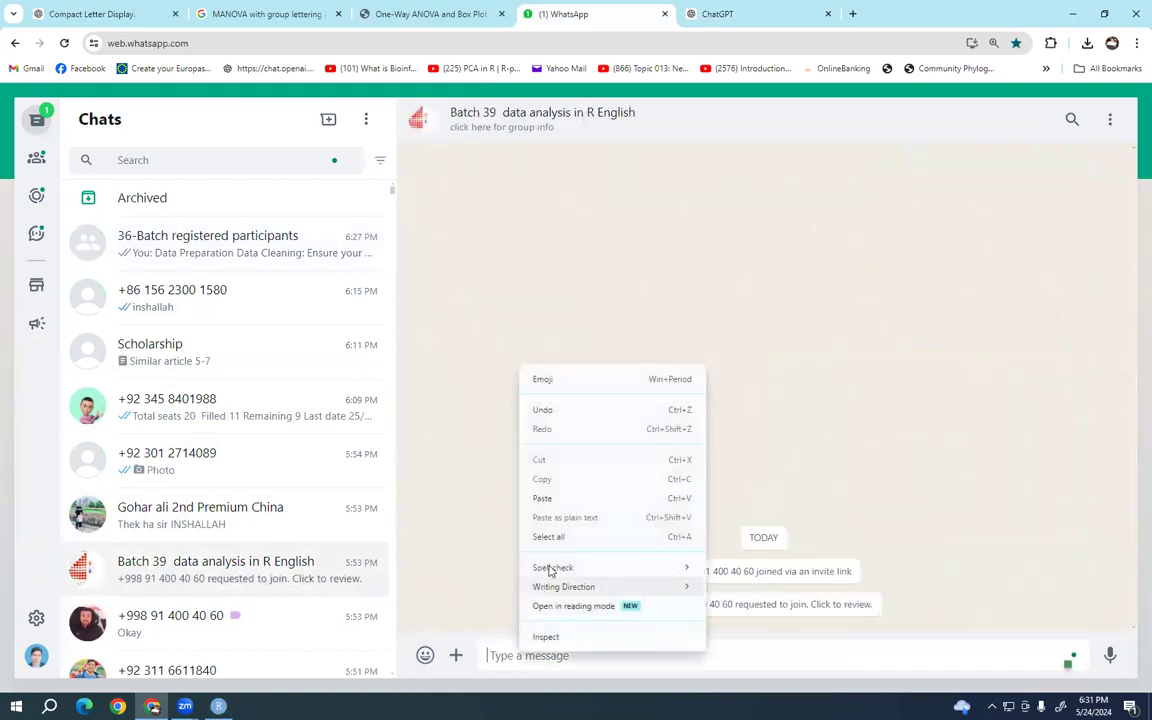
left_click(567, 502)
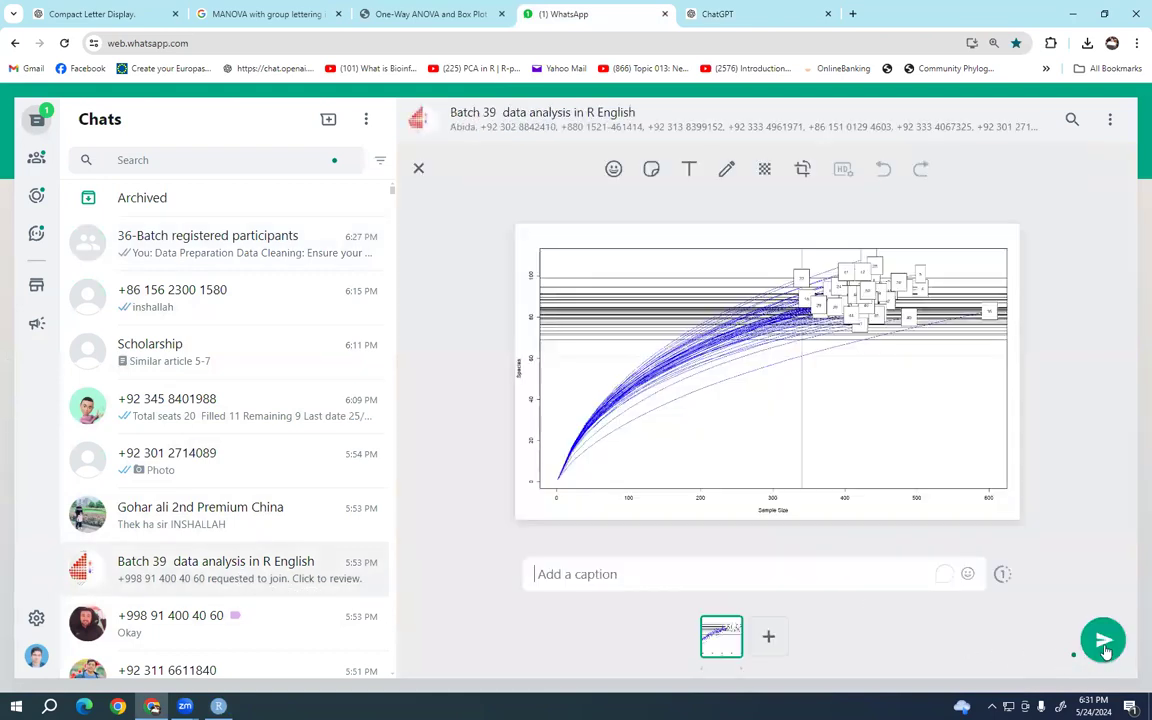
left_click(1070, 650)
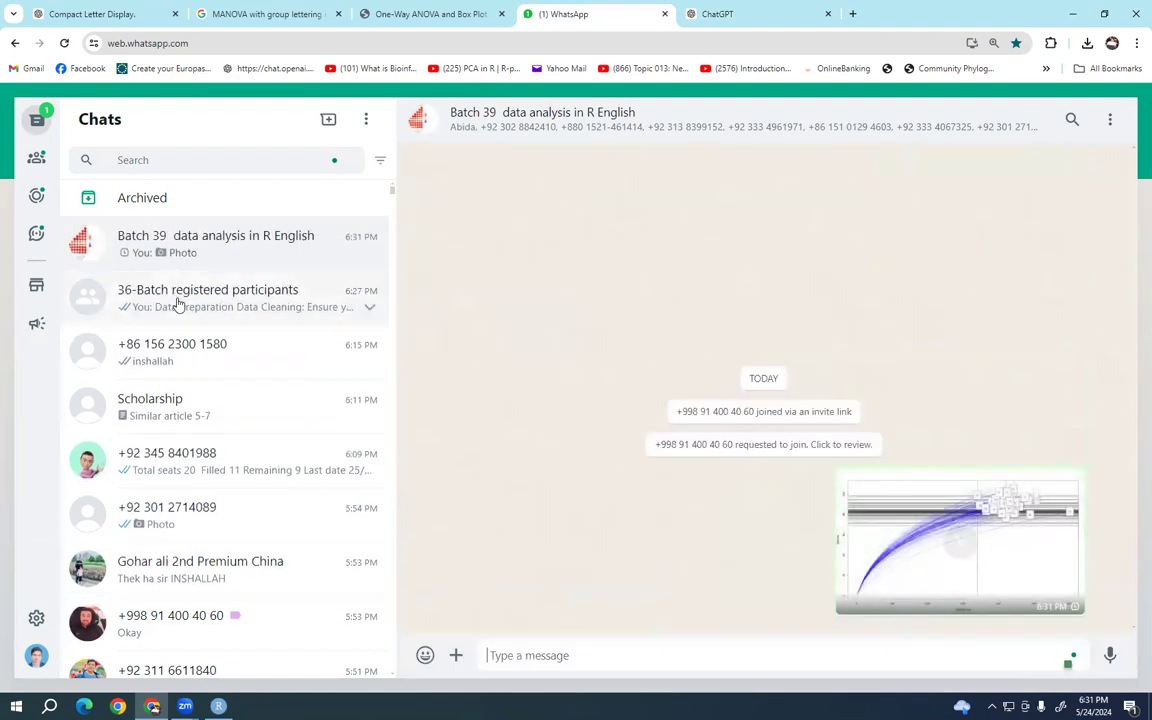
Send the copied rarefaction plot to the "36-Batch registered participants" group as well
left_click(178, 303)
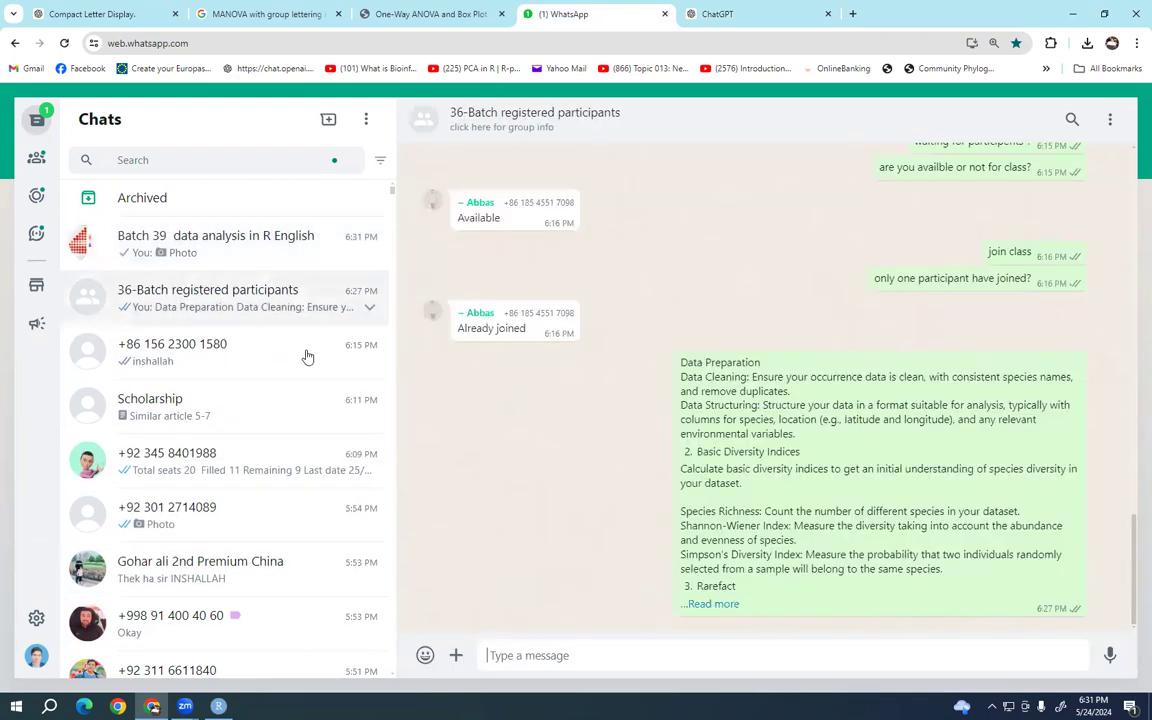
right_click(567, 657)
left_click(590, 431)
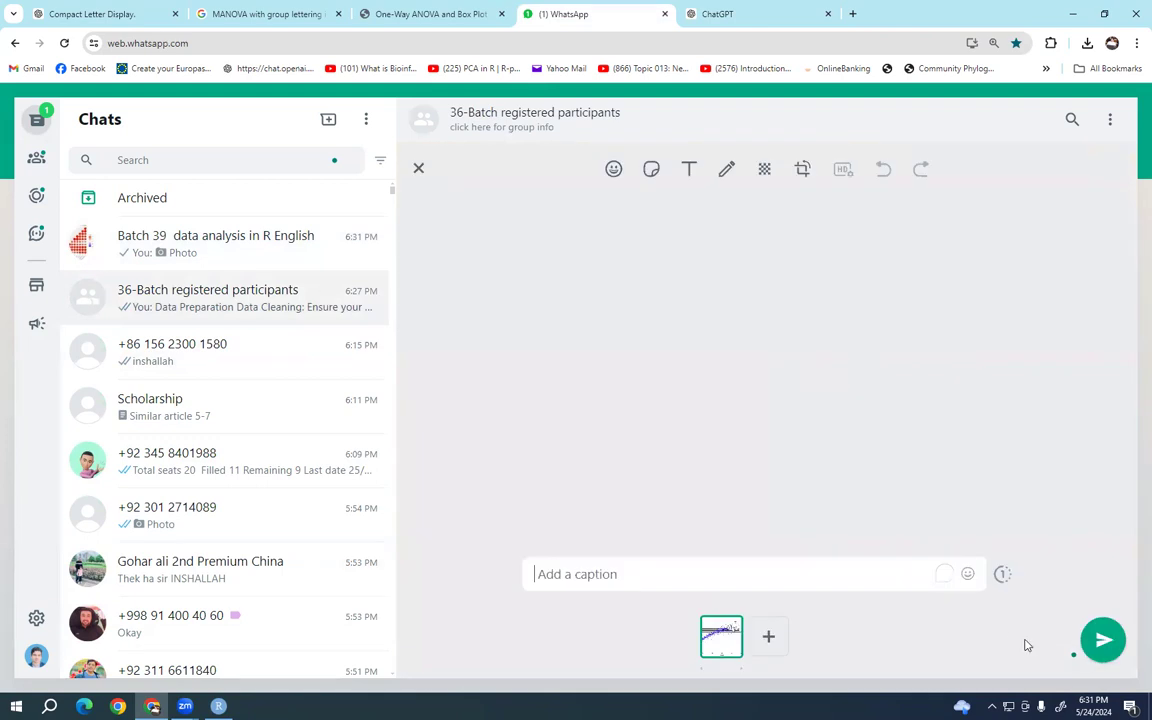
left_click(1104, 645)
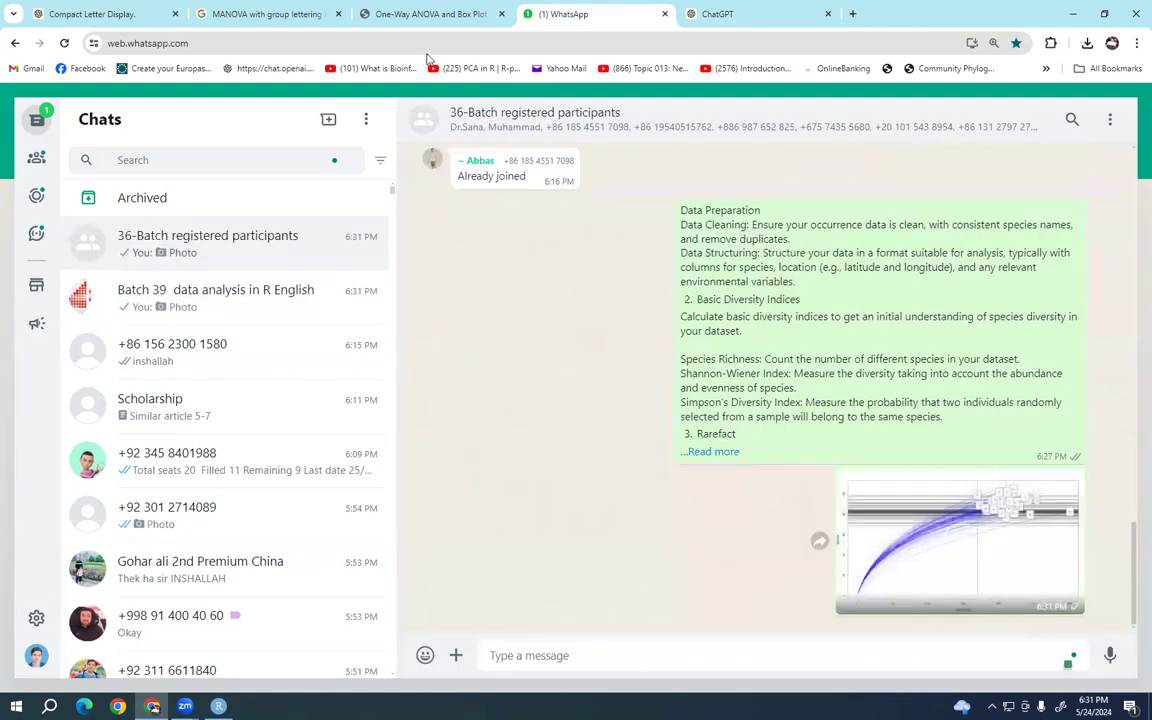
Copy ChatGPT's Beta Diversity code block and paste it after the rarefaction code in the RStudio script
left_click(698, 14)
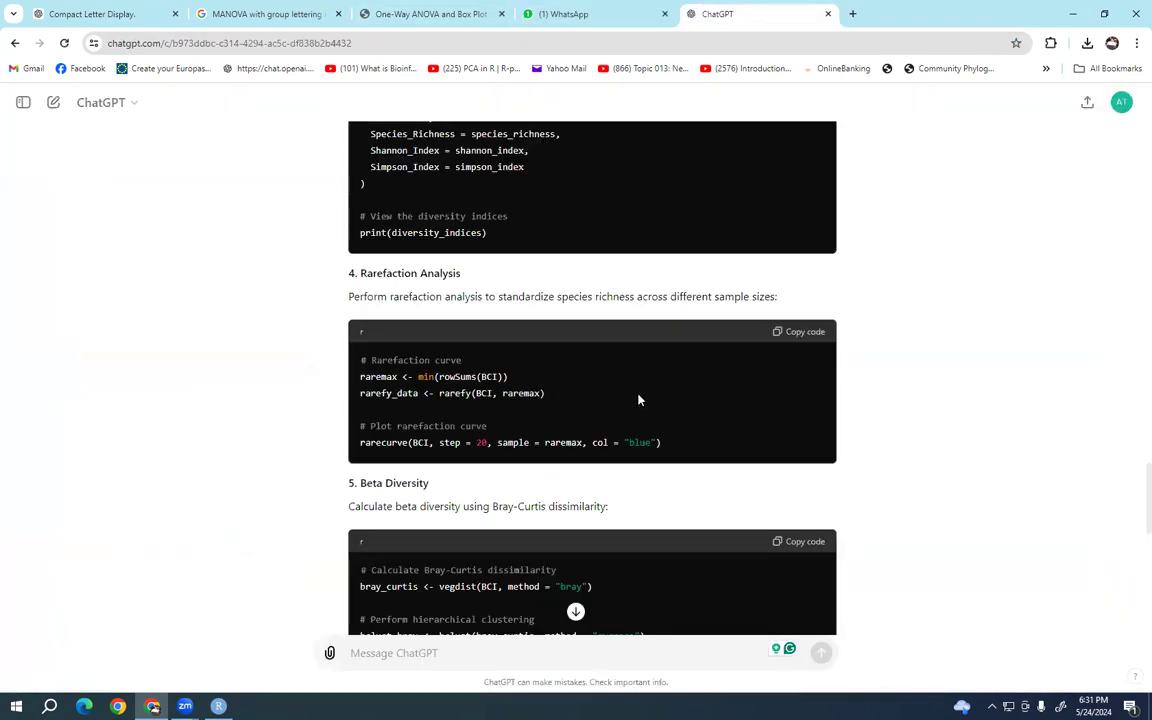
scroll(640, 399, "up", 3)
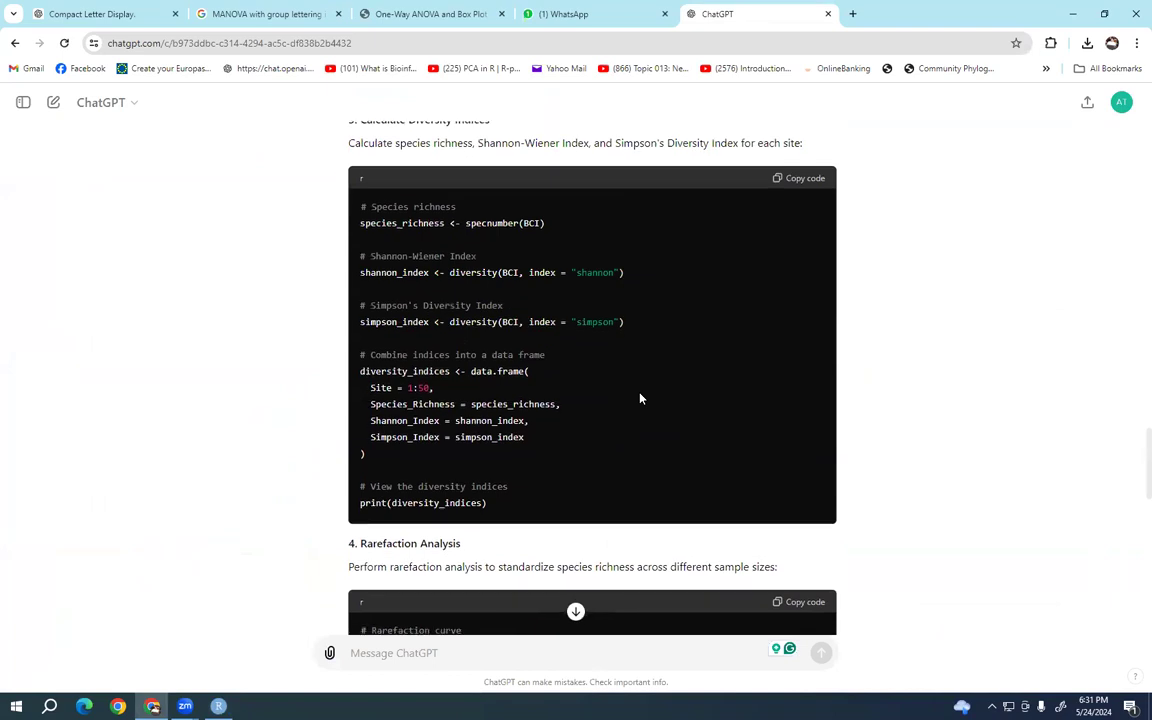
scroll(640, 399, "down", 3)
scroll(435, 425, "down", 2)
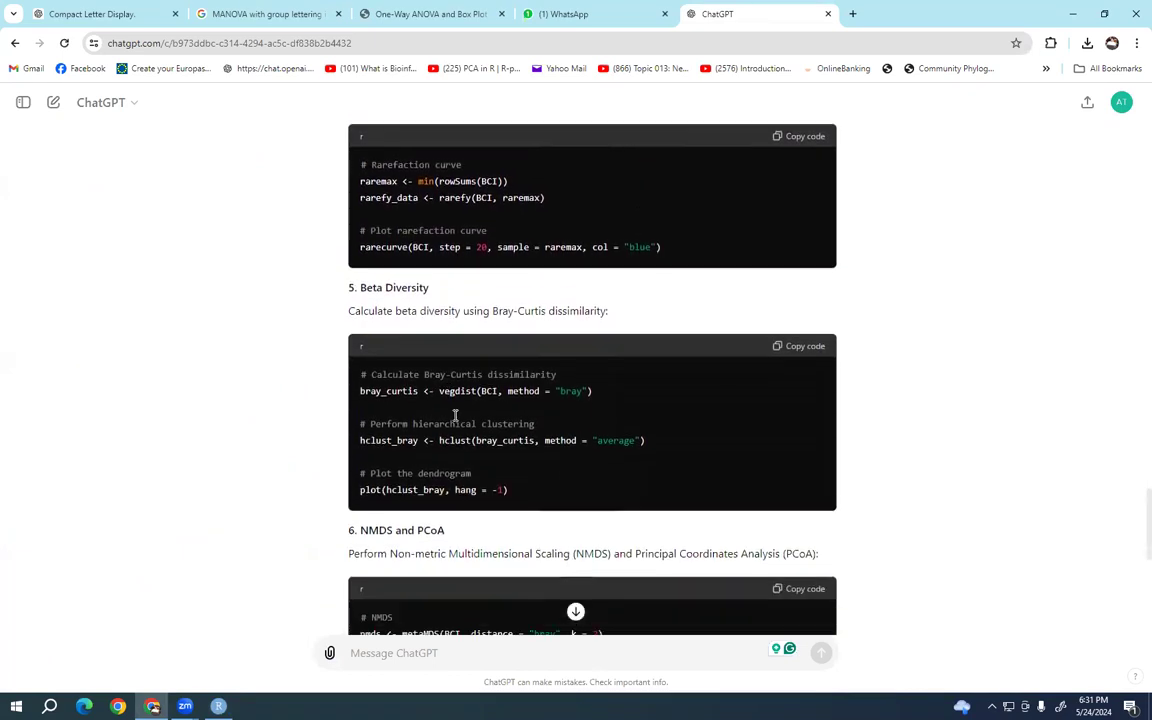
left_click(805, 336)
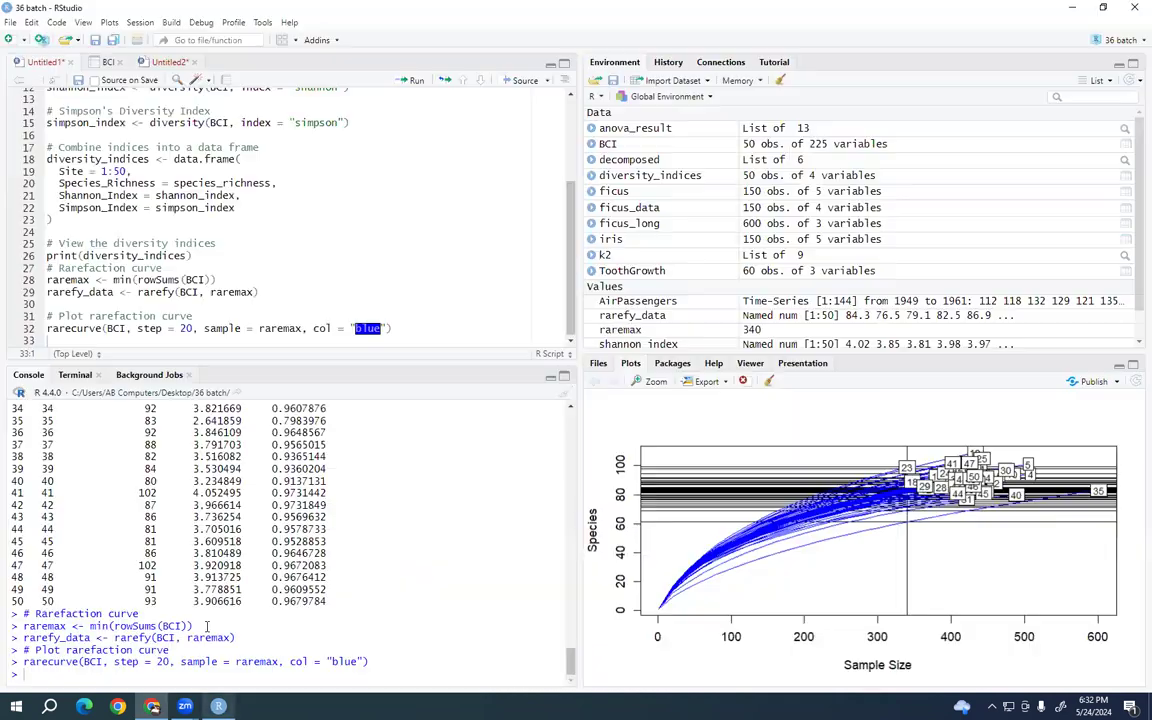
left_click(218, 706)
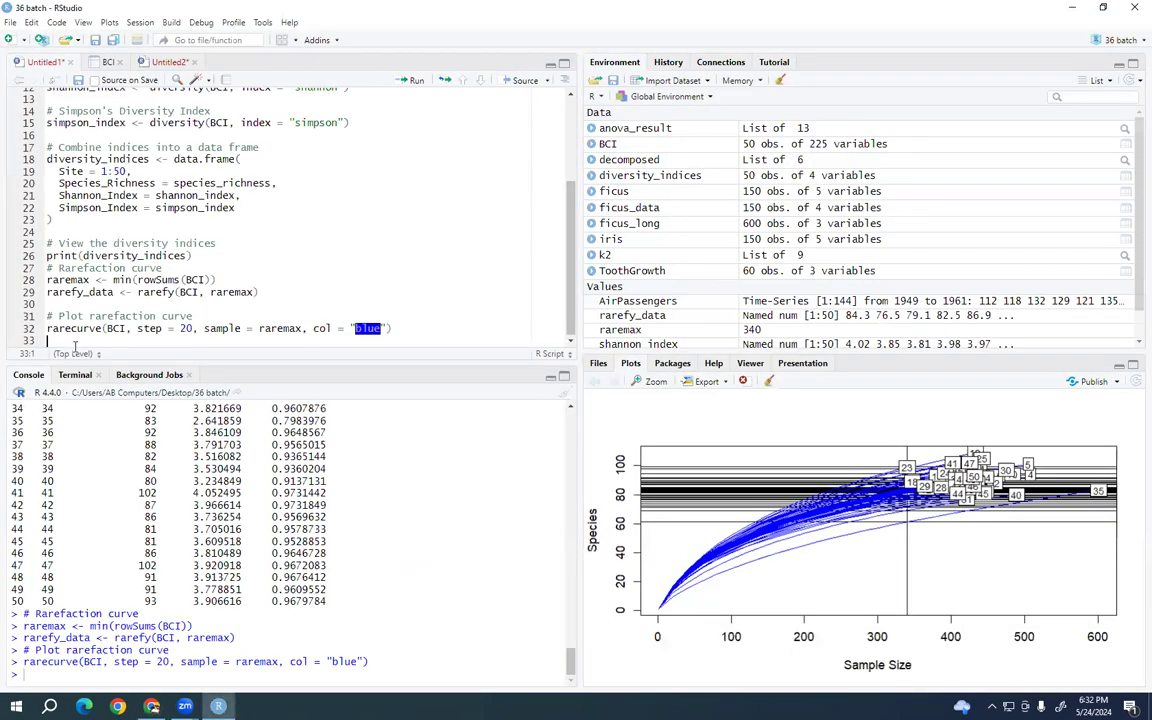
right_click(75, 341)
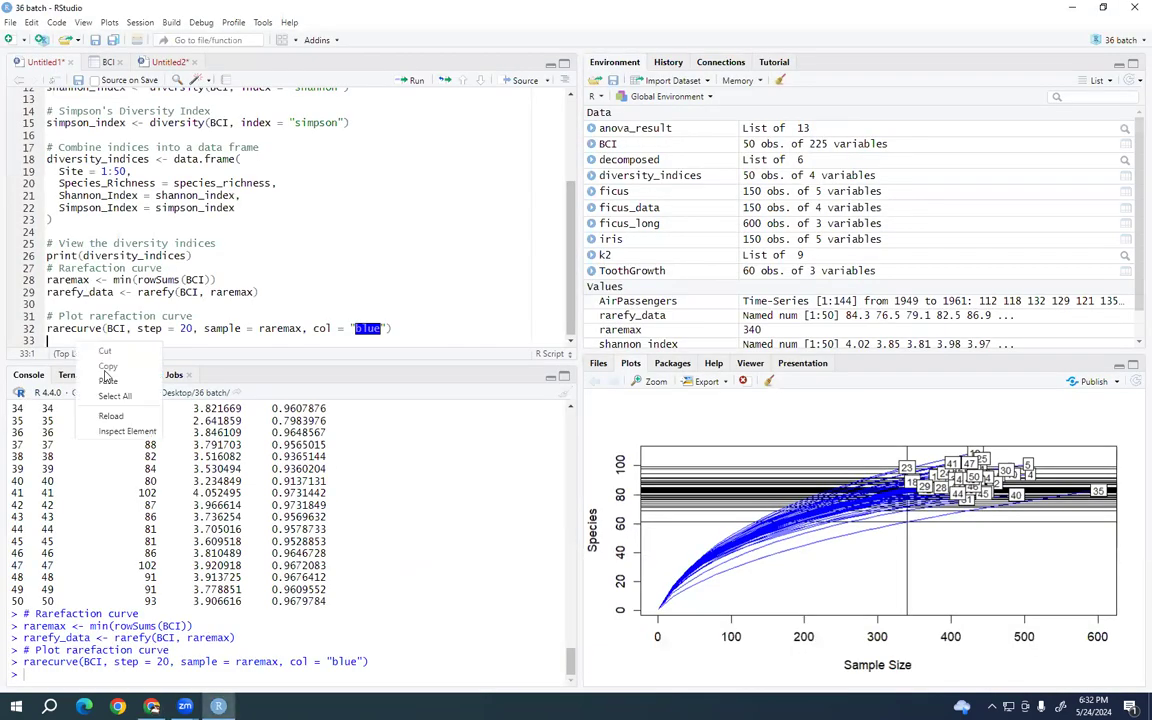
left_click(105, 345)
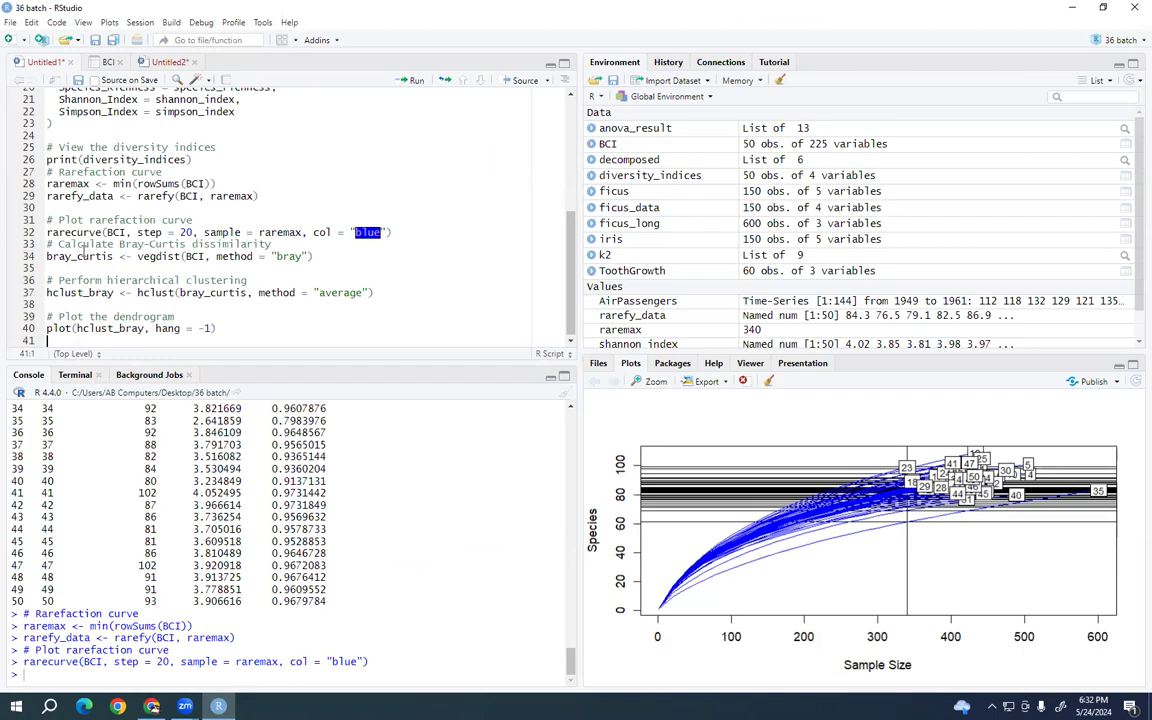
Run the beta diversity code to compute bray_curtis, cluster it with the average method and plot the dendrogram
left_click(157, 256)
left_click(413, 81)
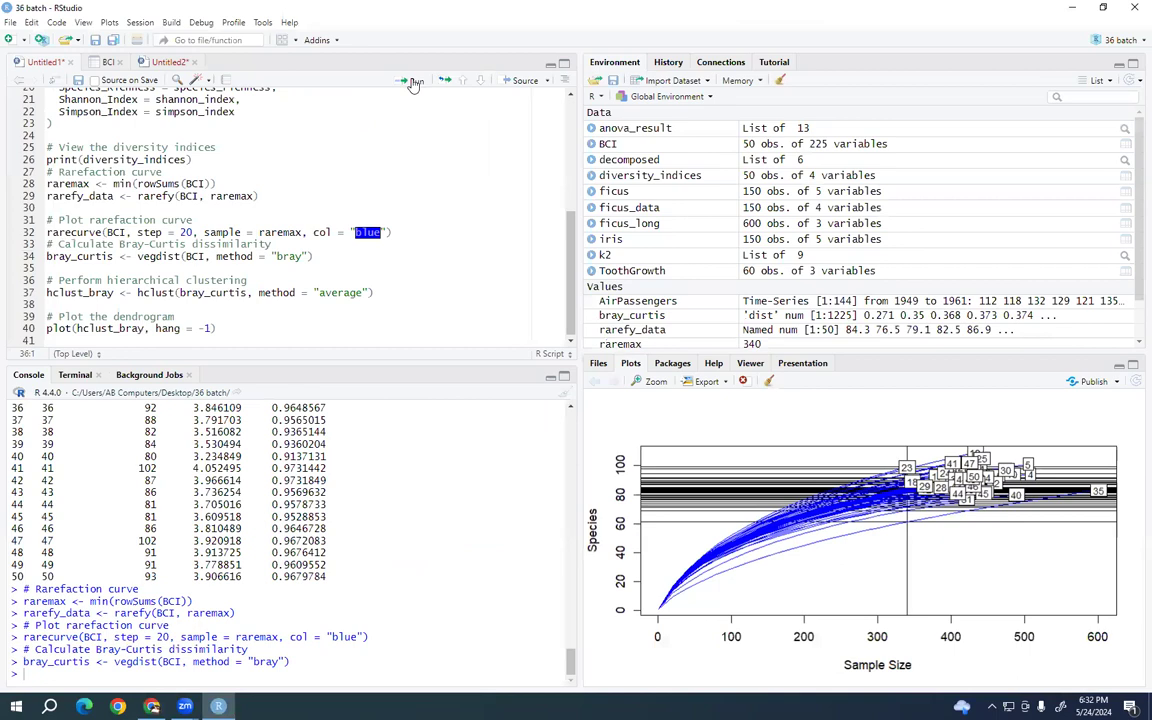
left_click(413, 81)
left_click(413, 81)
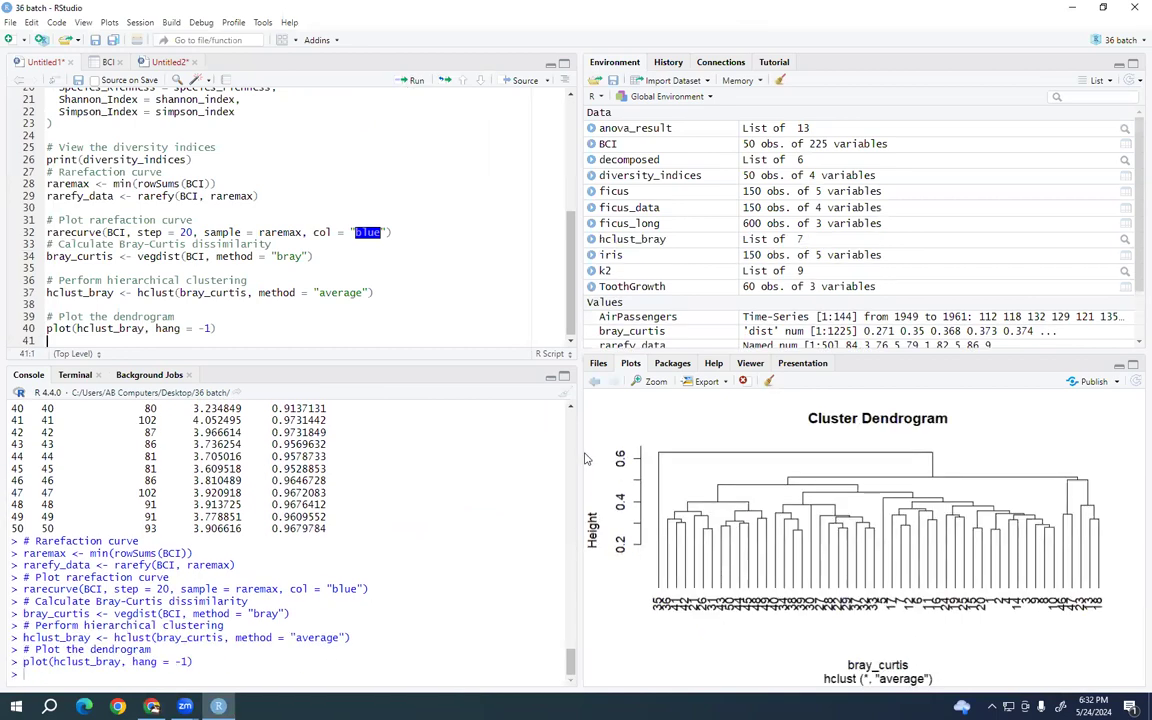
Open the cluster dendrogram in a zoom window, copy it as an image and close the window
left_click(657, 383)
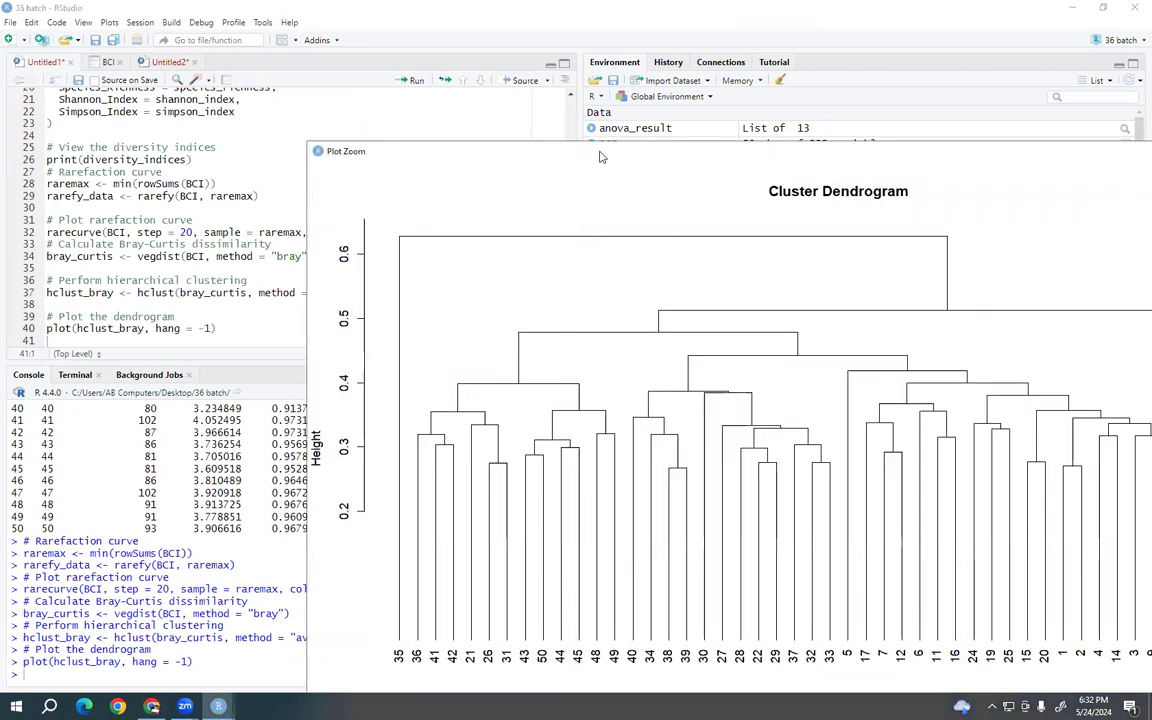
right_click(440, 307)
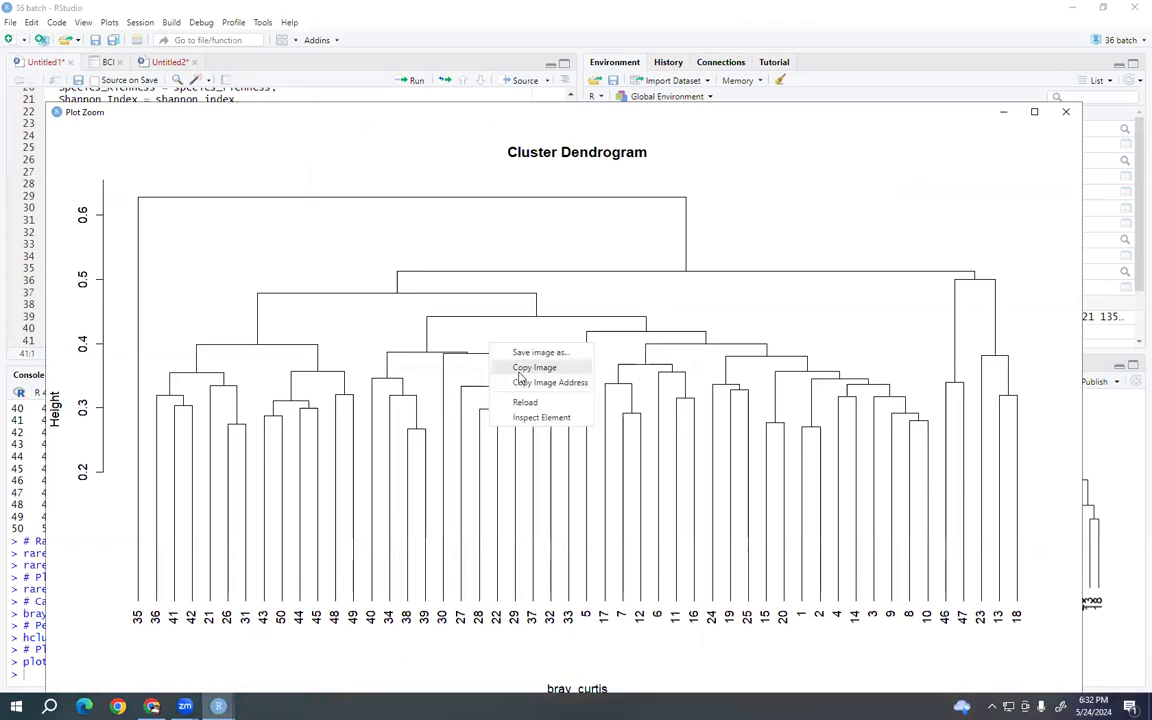
left_click(505, 328)
left_click(1066, 111)
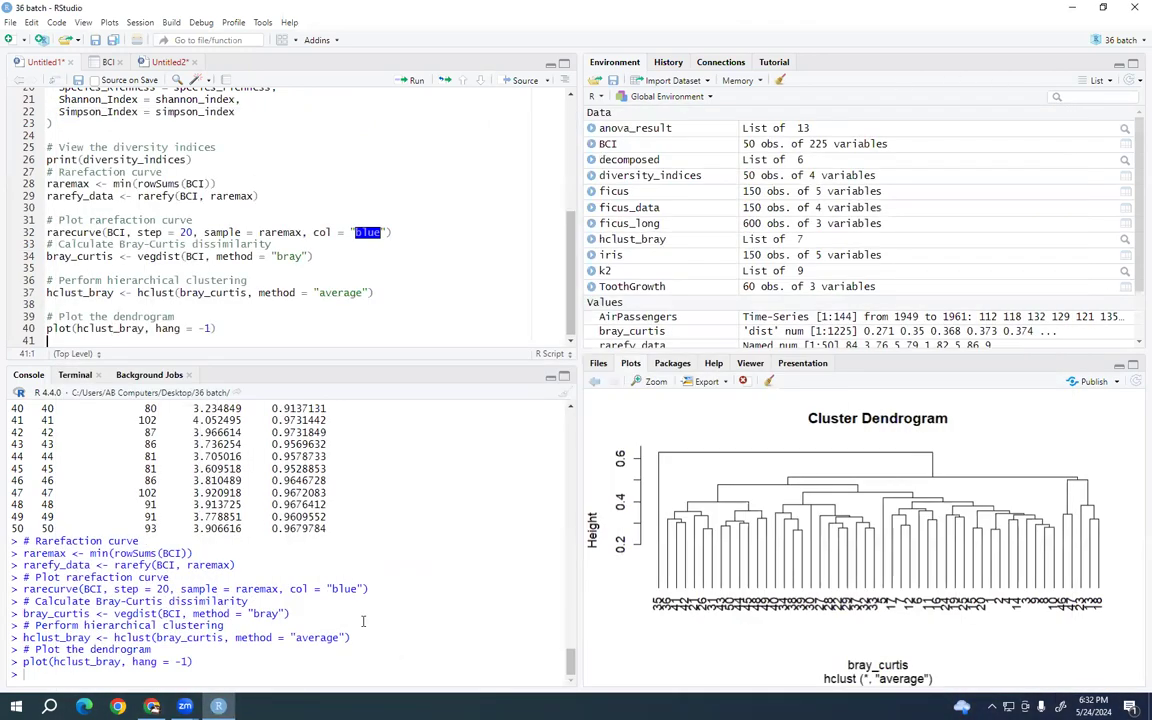
Switch to WhatsApp and send the copied dendrogram to the "36-Batch registered participants" group
left_click(151, 706)
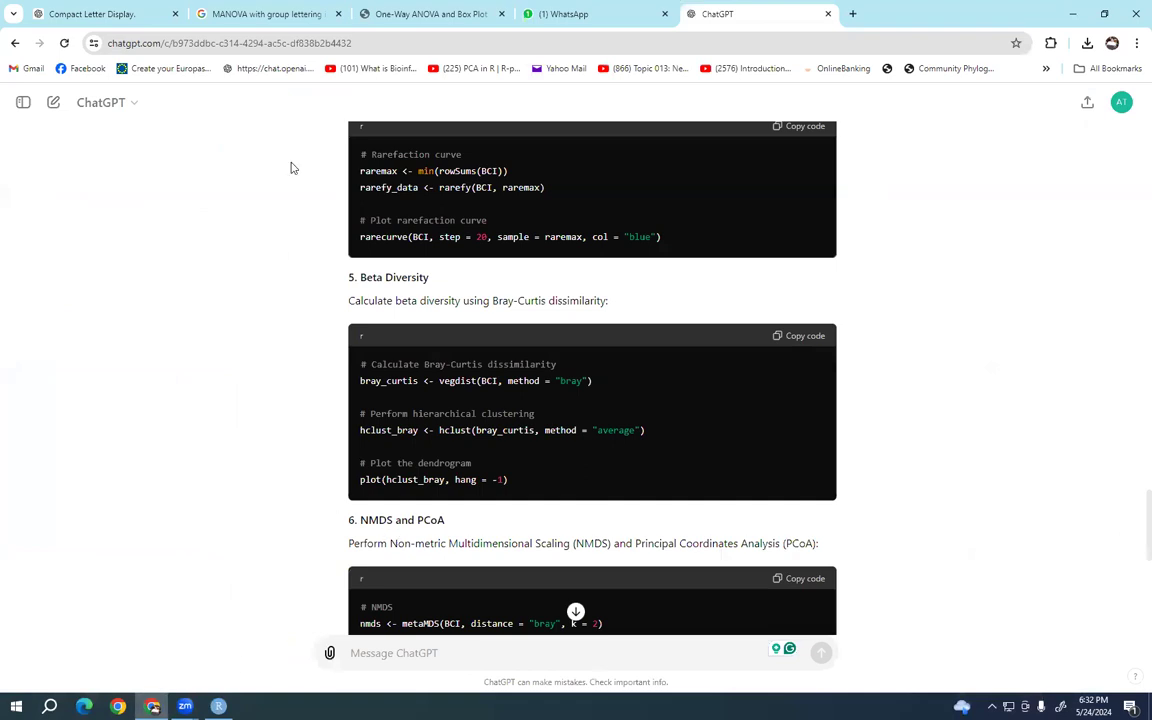
left_click(584, 14)
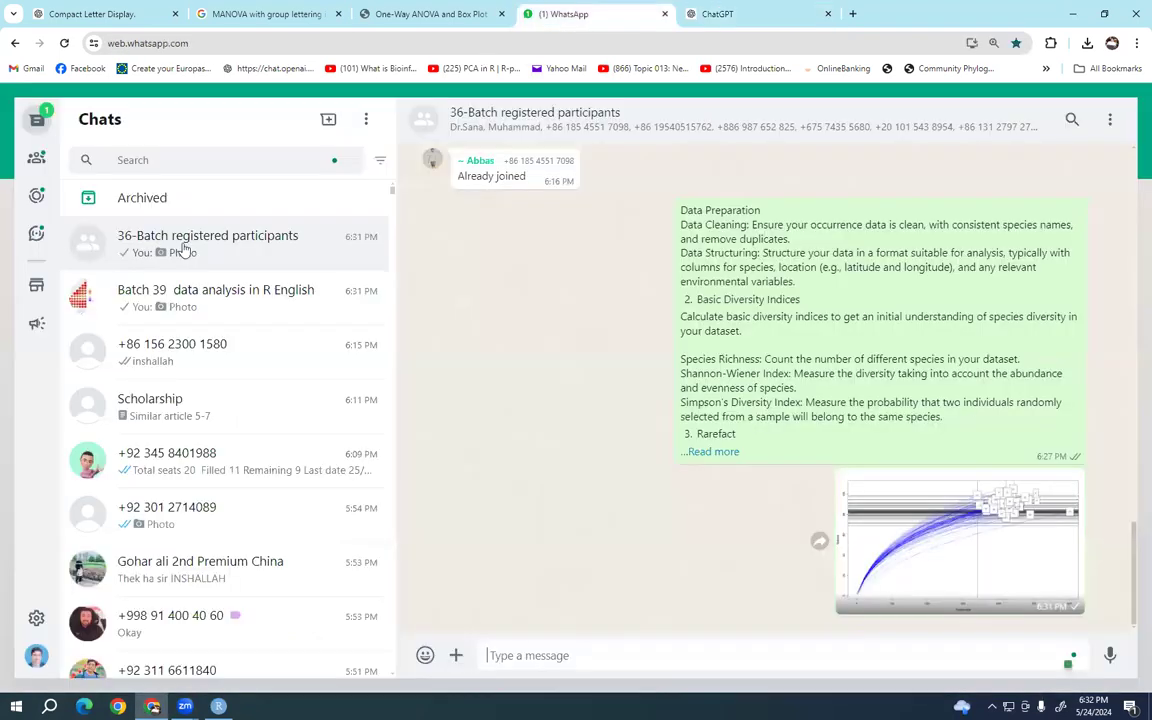
right_click(566, 653)
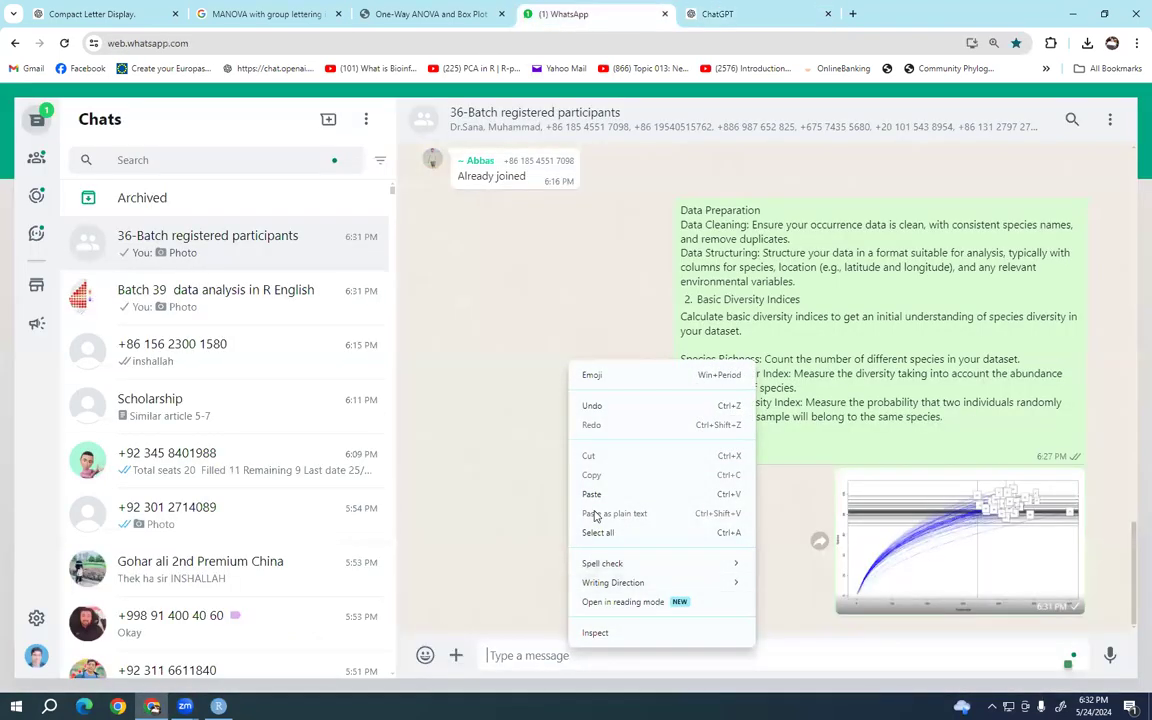
left_click(620, 505)
key("Return")
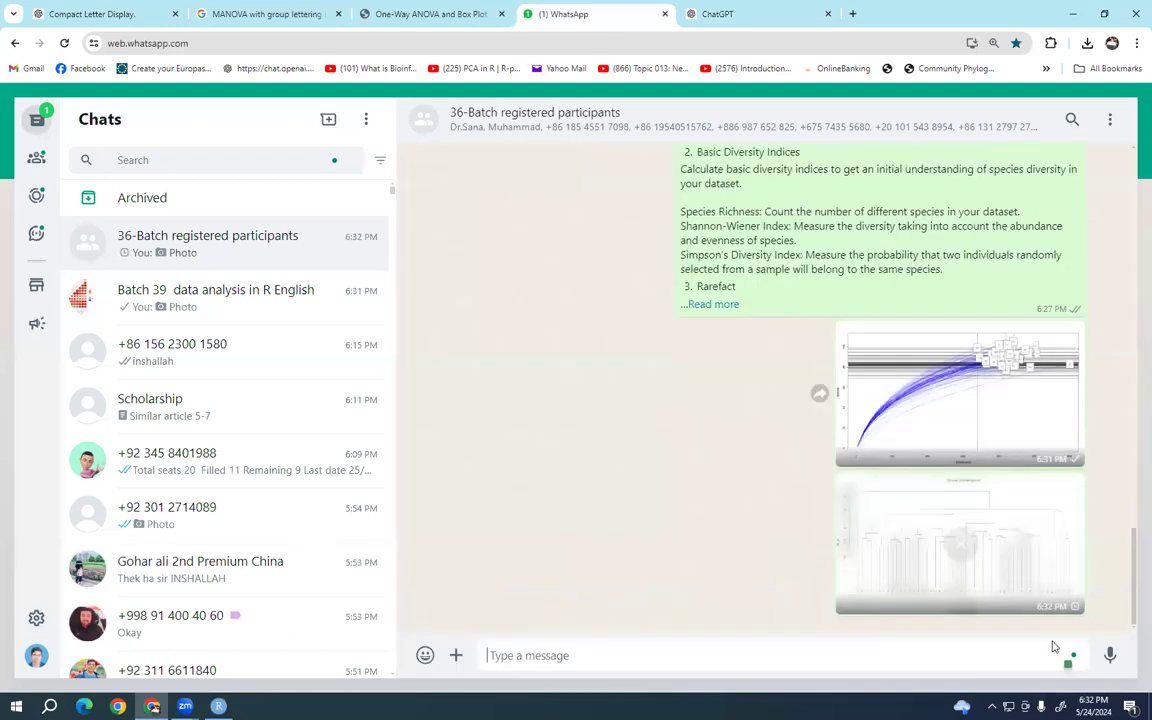
Copy ChatGPT's NMDS and PCoA code block and paste it below the dendrogram code in the RStudio script, separated by a blank line
key("alt+Tab")
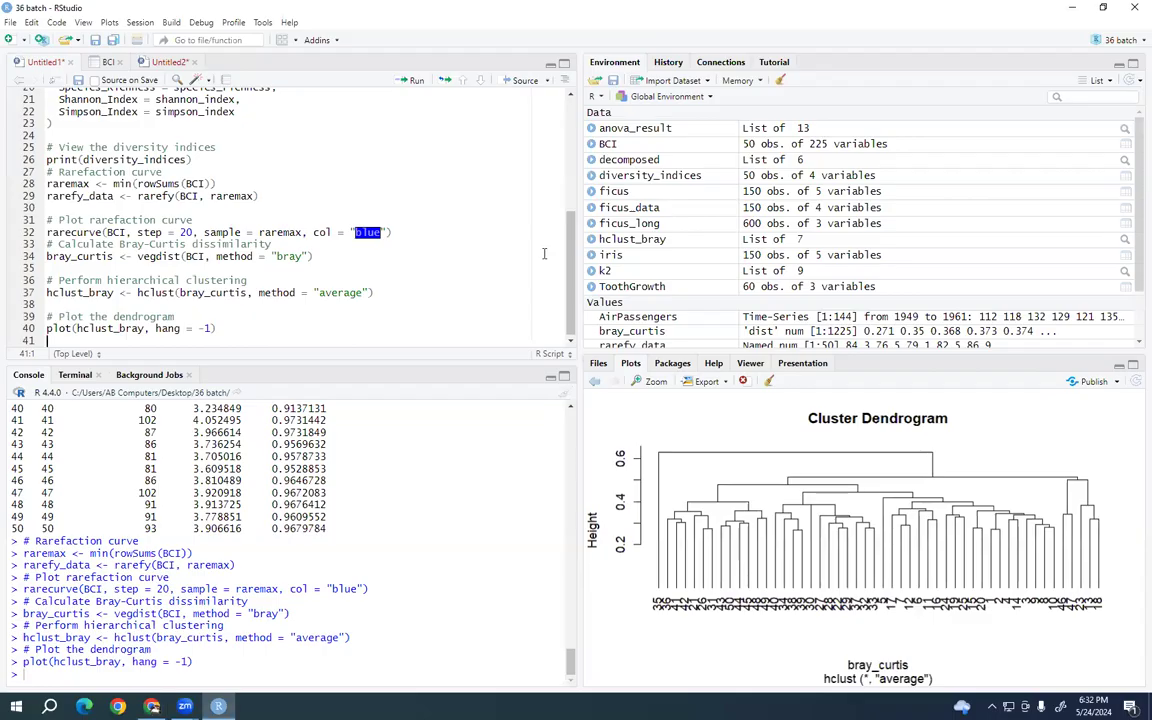
left_click(151, 706)
right_click(151, 706)
left_click(743, 12)
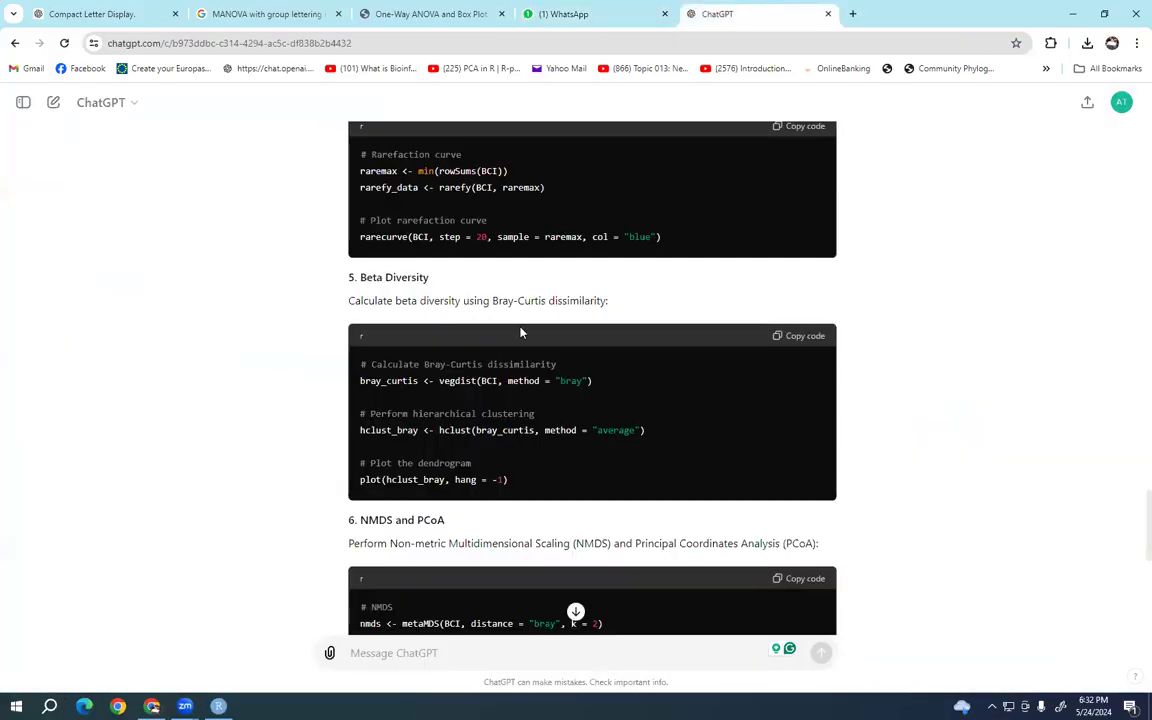
scroll(520, 332, "down", 2)
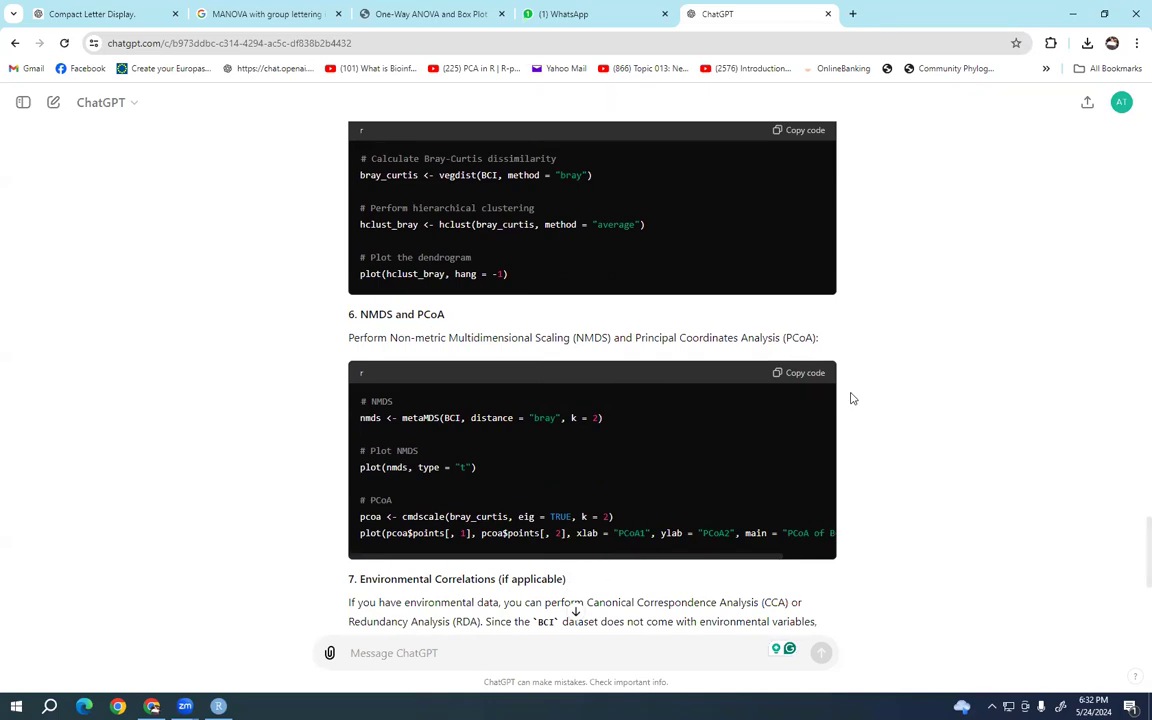
left_click(805, 373)
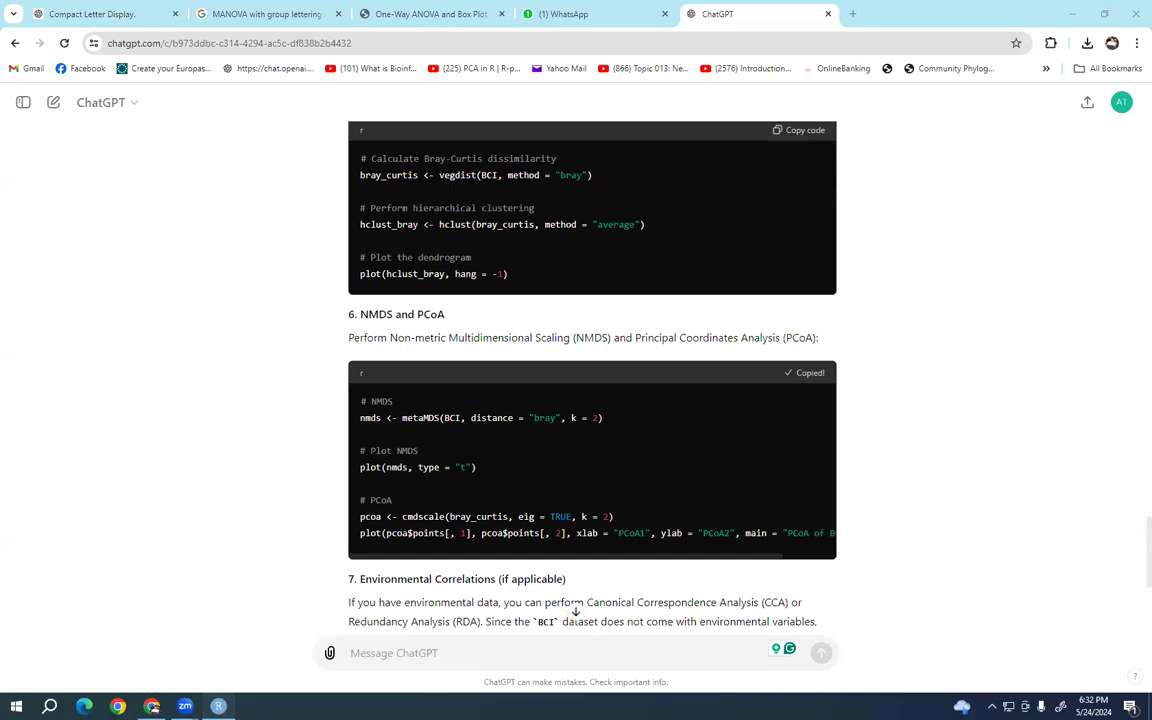
key("alt+Tab")
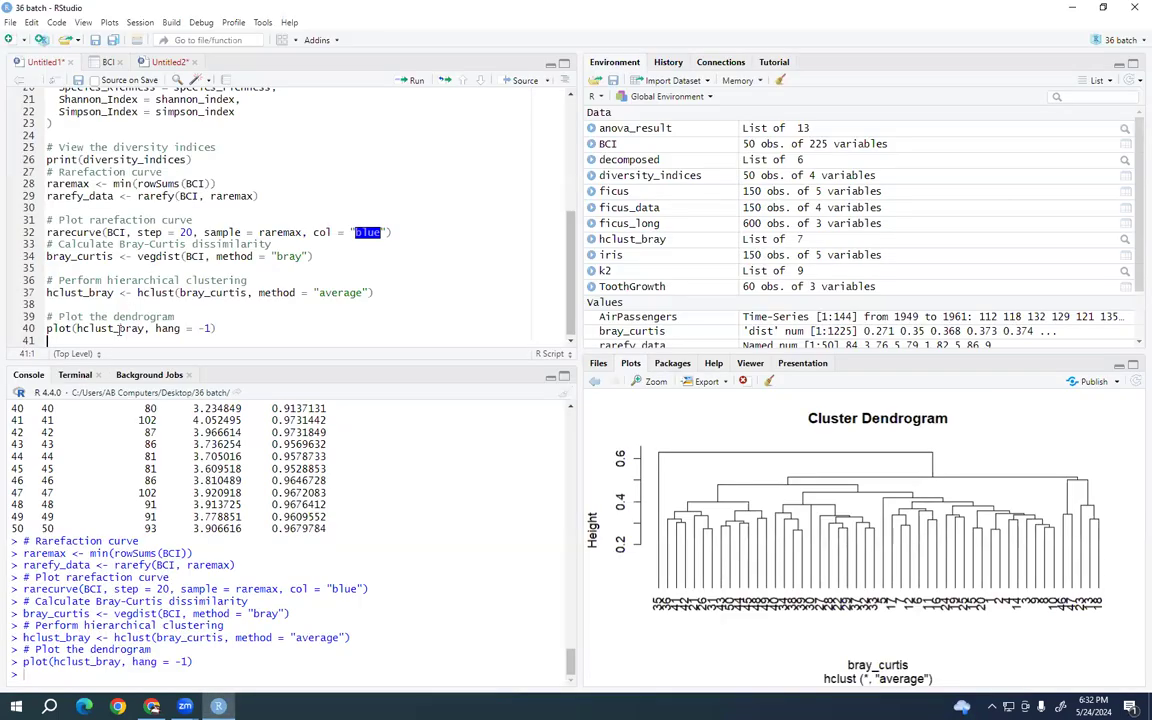
key("Return")
key("Return")
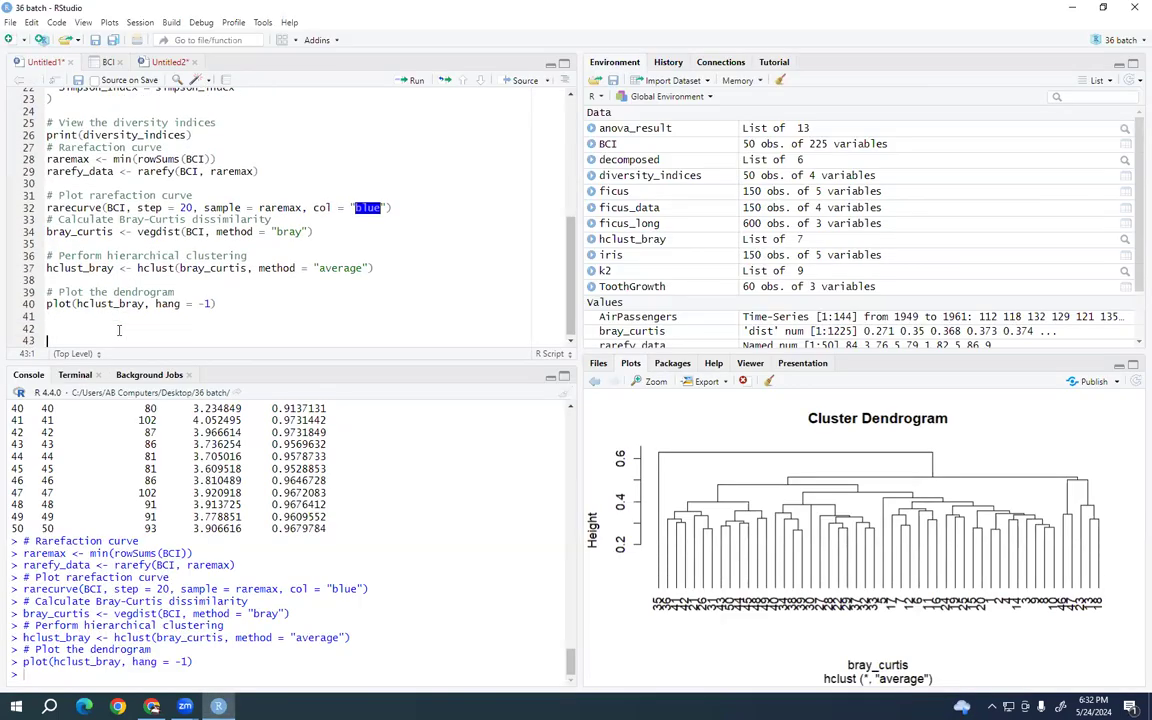
right_click(110, 300)
left_click(125, 334)
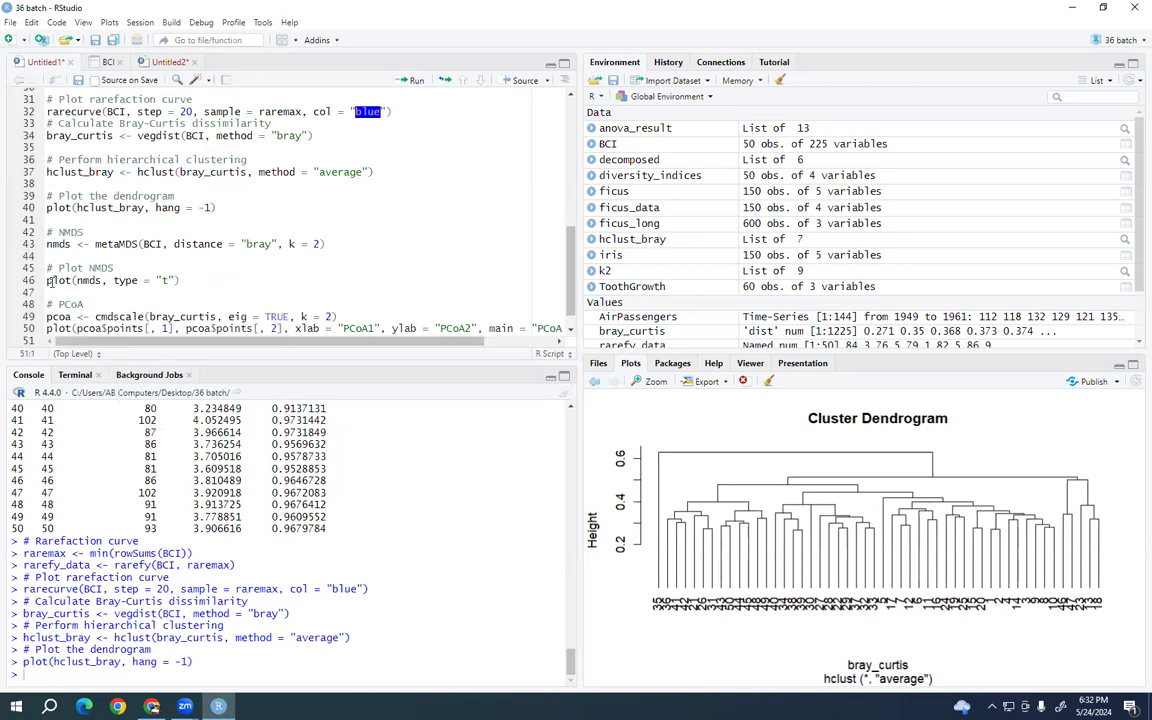
Run the NMDS code with Bray distance and k = 2, and view the text plot in a zoom window
scroll(47, 265, "up", 5)
scroll(47, 253, "down", 5)
left_click(90, 243)
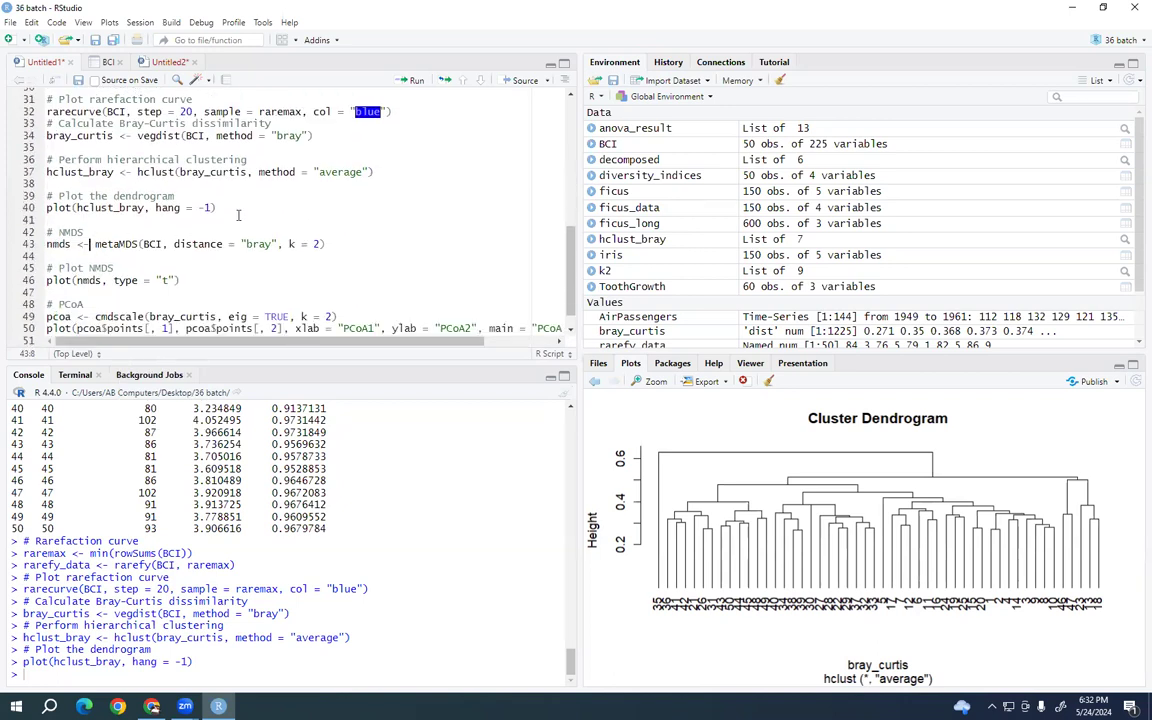
left_click(415, 81)
left_click(415, 81)
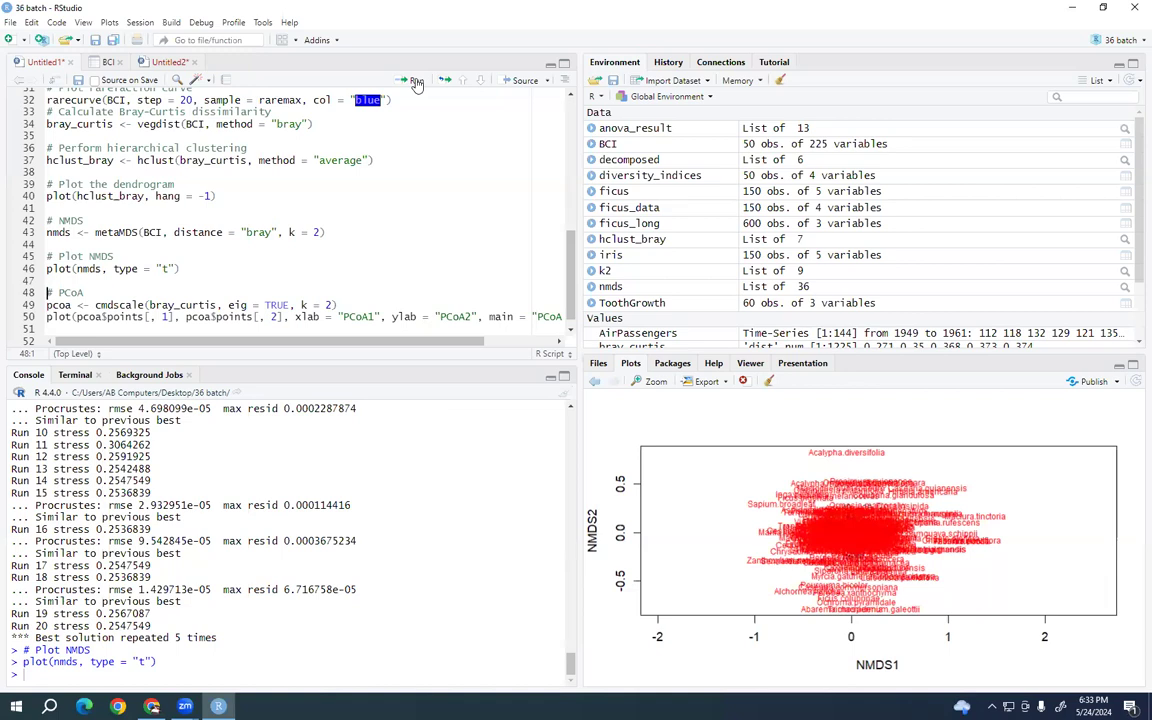
left_click(652, 381)
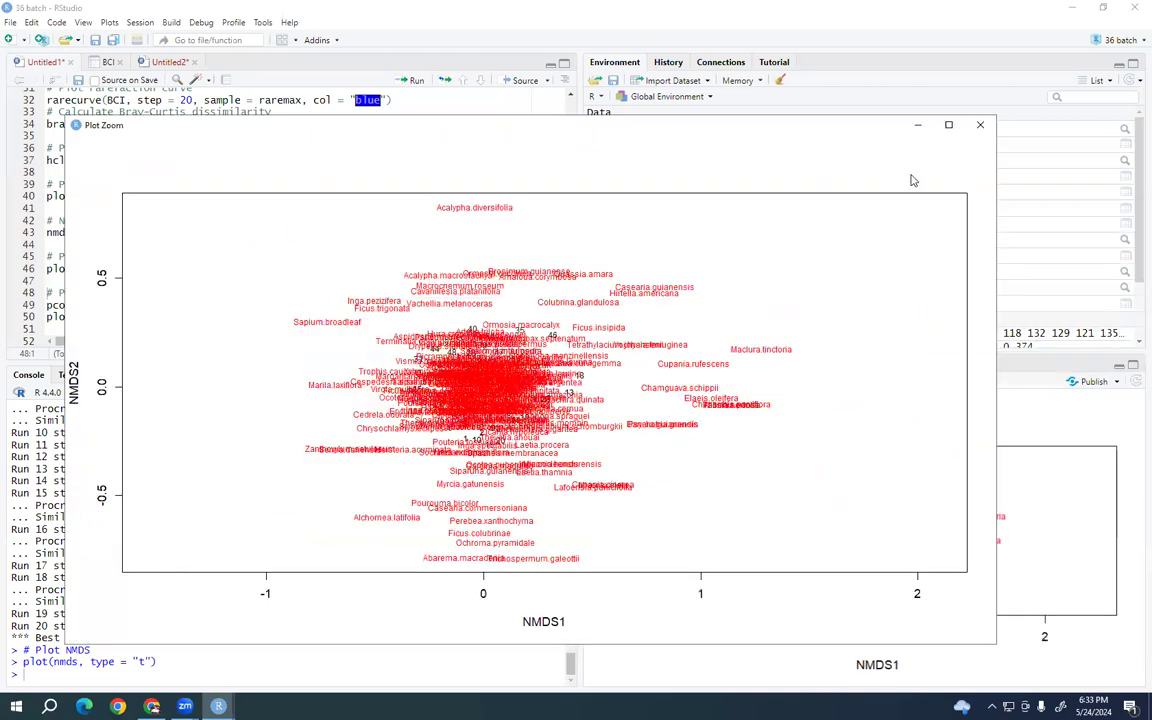
left_click(980, 124)
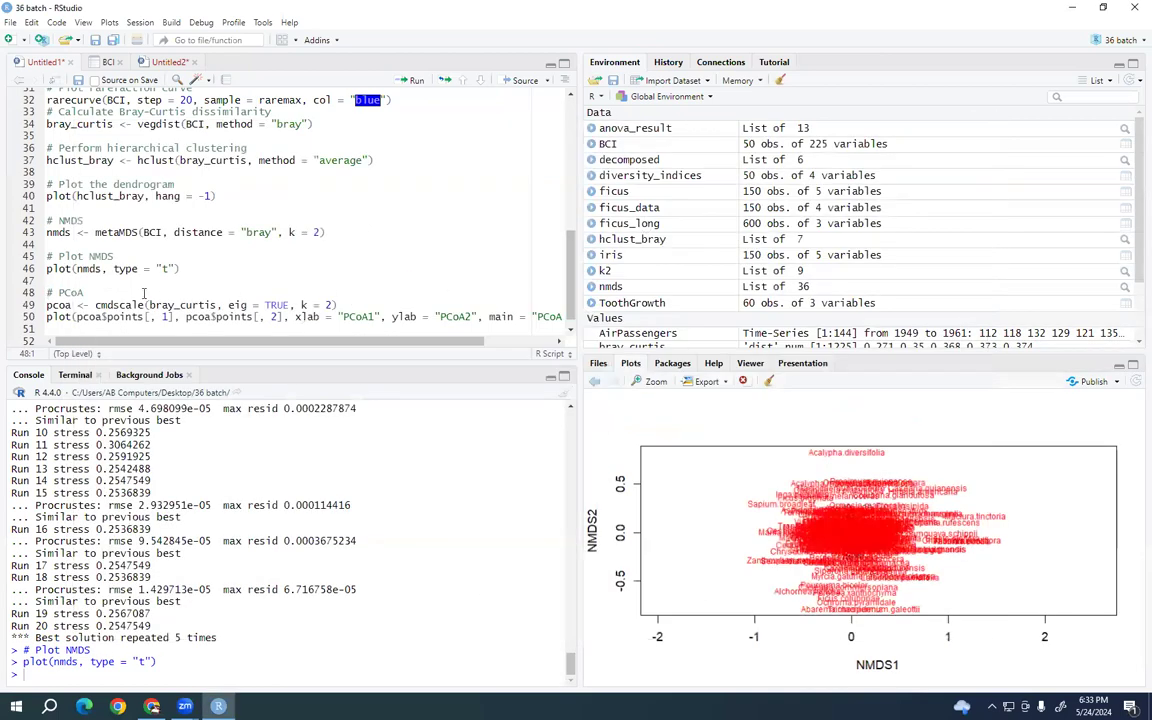
Run the PCoA code to plot PCoA1 against PCoA2 for the BCI data and copy the plot as an image
left_click(420, 86)
left_click(420, 86)
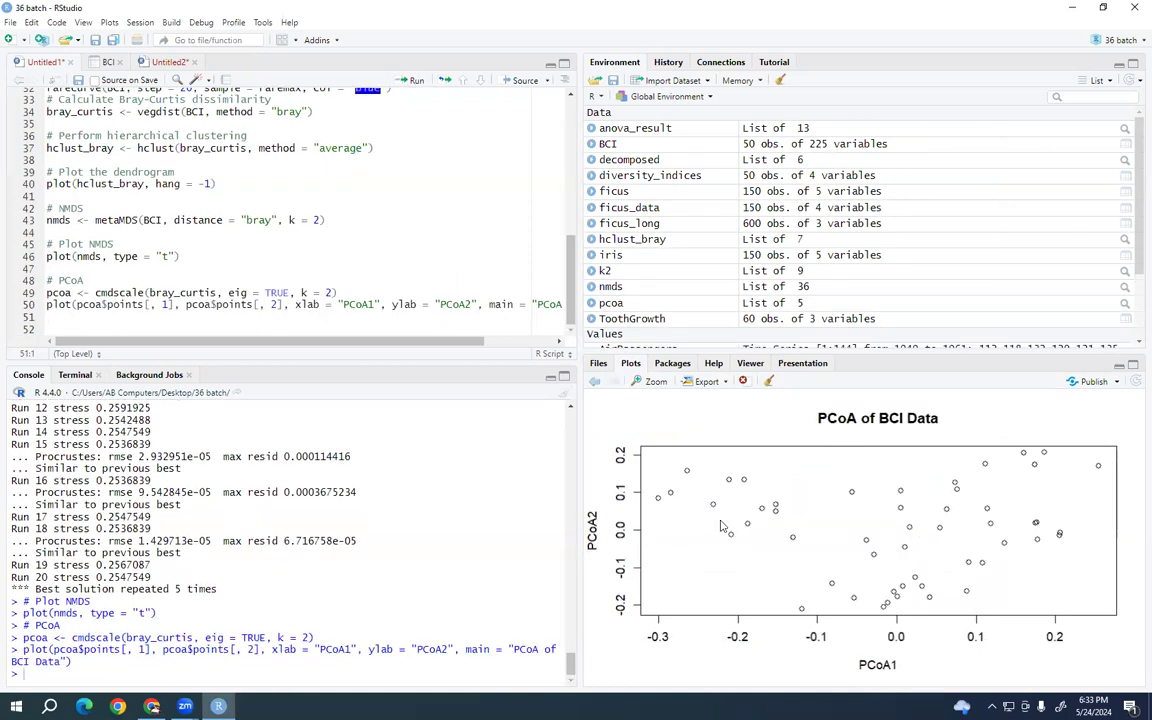
right_click(780, 462)
left_click(805, 481)
Switch to WhatsApp and send the copied PCoA plot to the "36-Batch registered participants" group
left_click(151, 706)
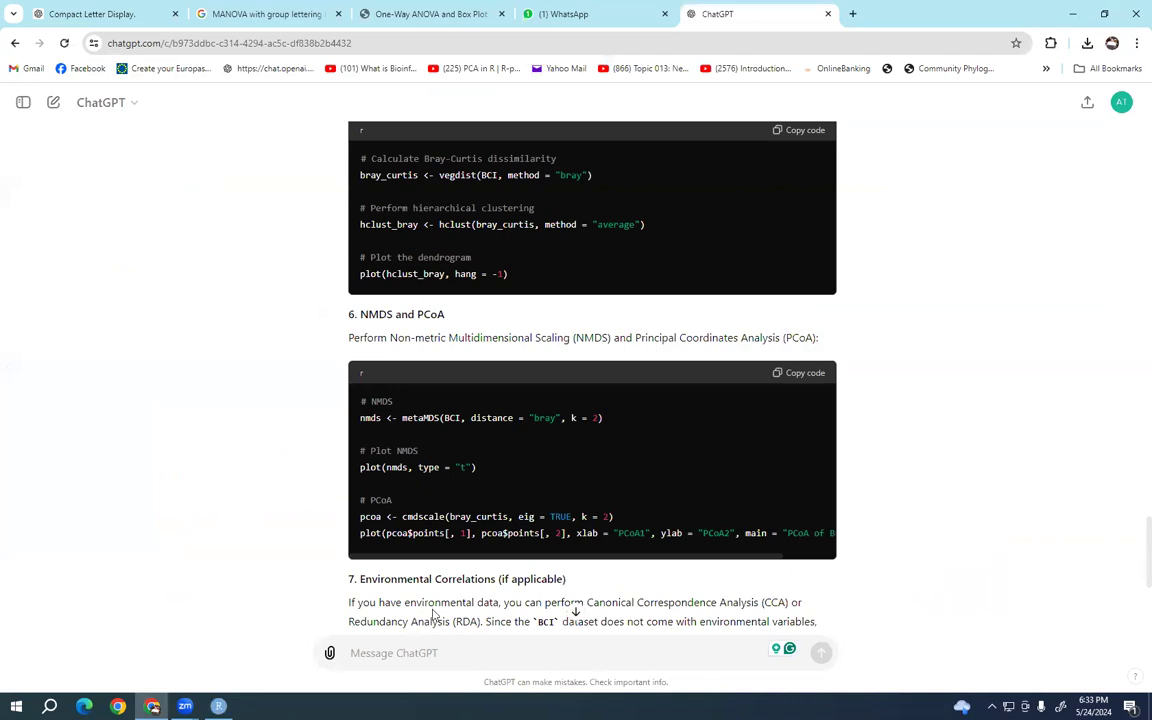
left_click(540, 13)
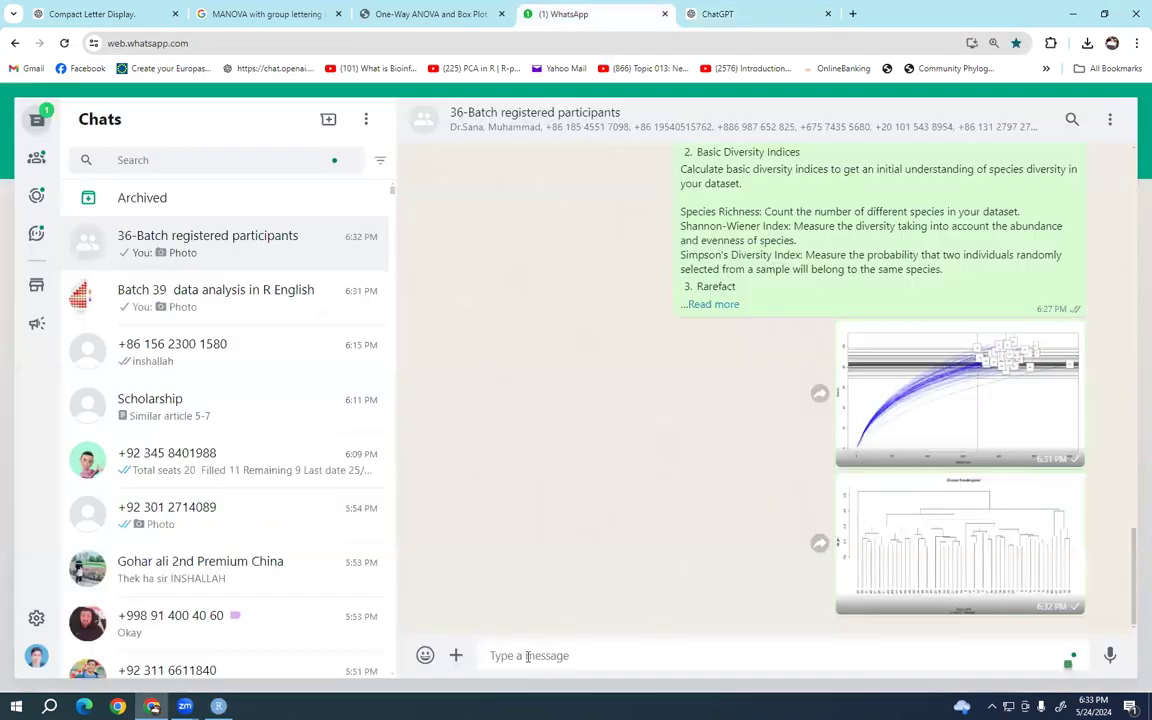
right_click(531, 641)
left_click(552, 503)
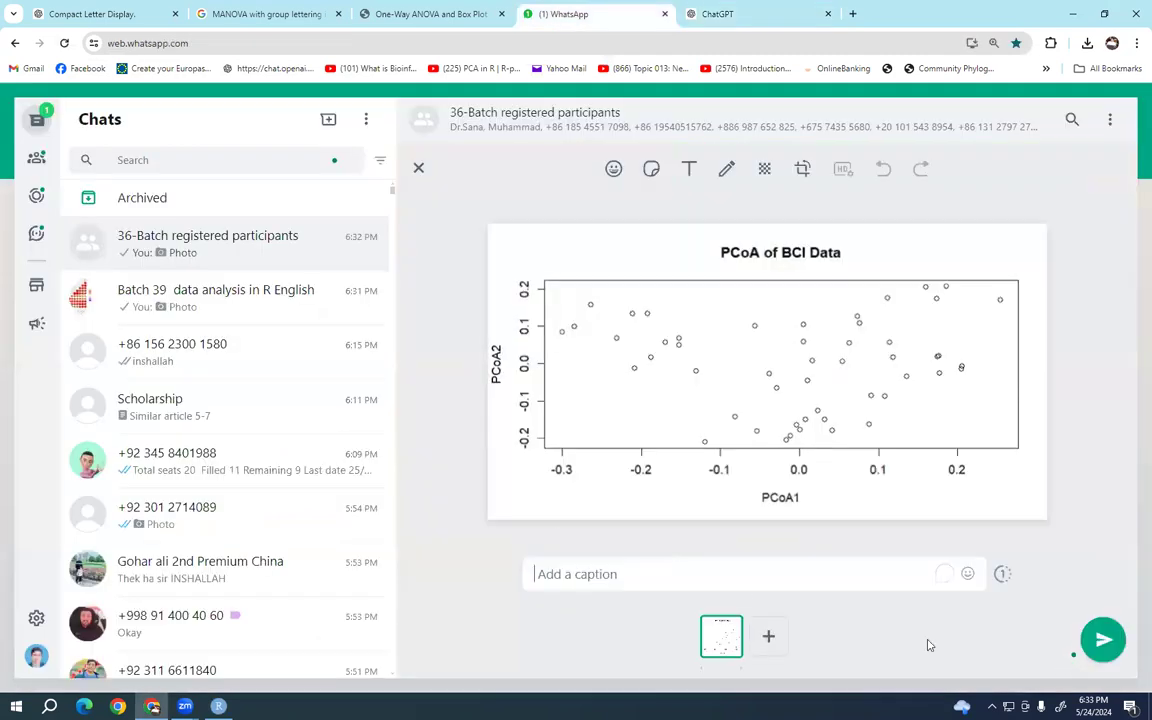
left_click(1104, 641)
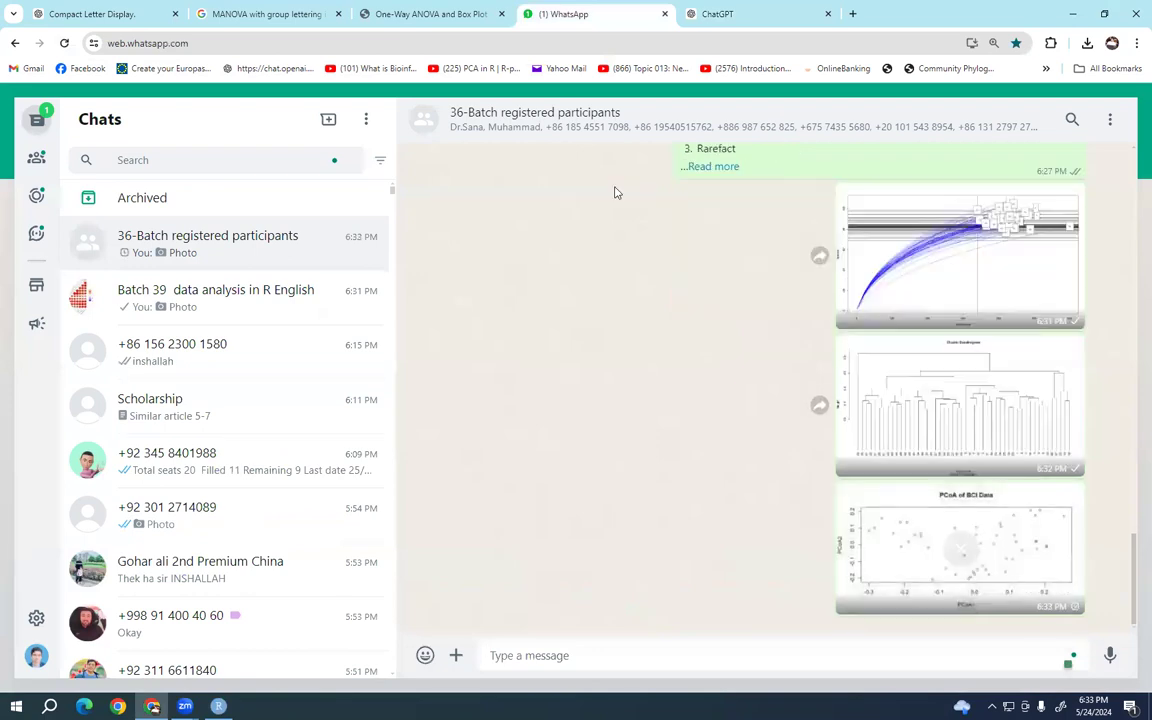
Copy ChatGPT's Environmental Correlations code with the CCA and RDA models and paste it at the end of the RStudio script
left_click(718, 14)
scroll(386, 380, "down", 3)
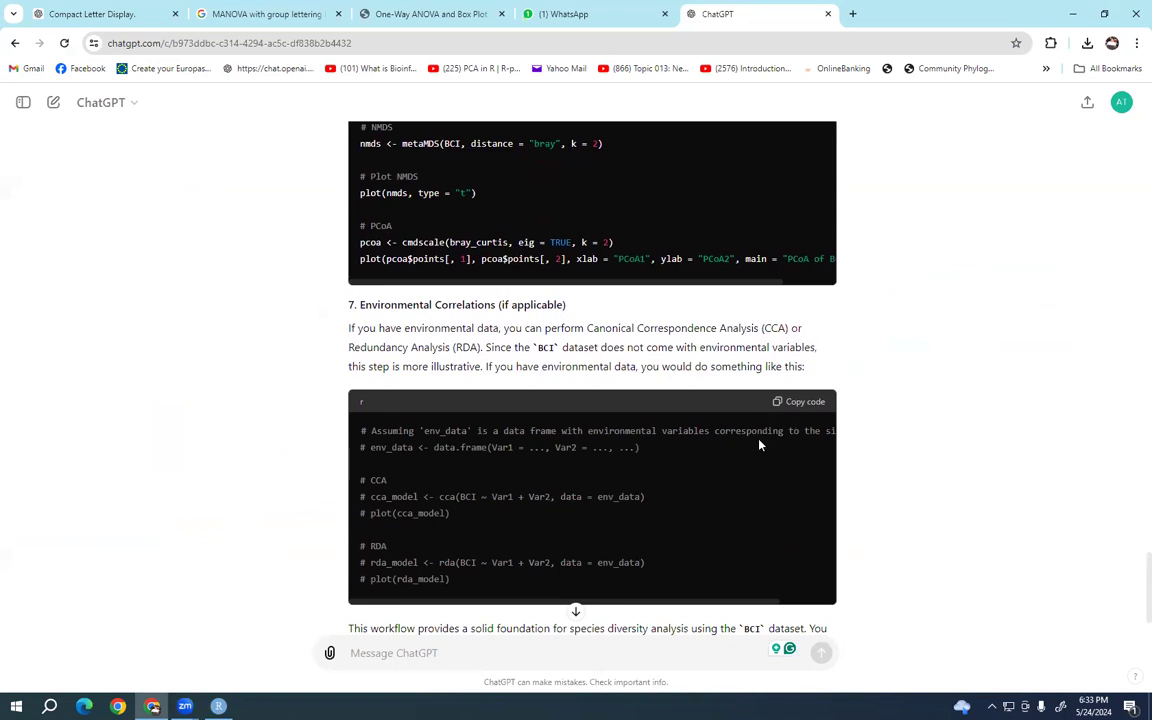
scroll(760, 445, "down", 1)
left_click(808, 333)
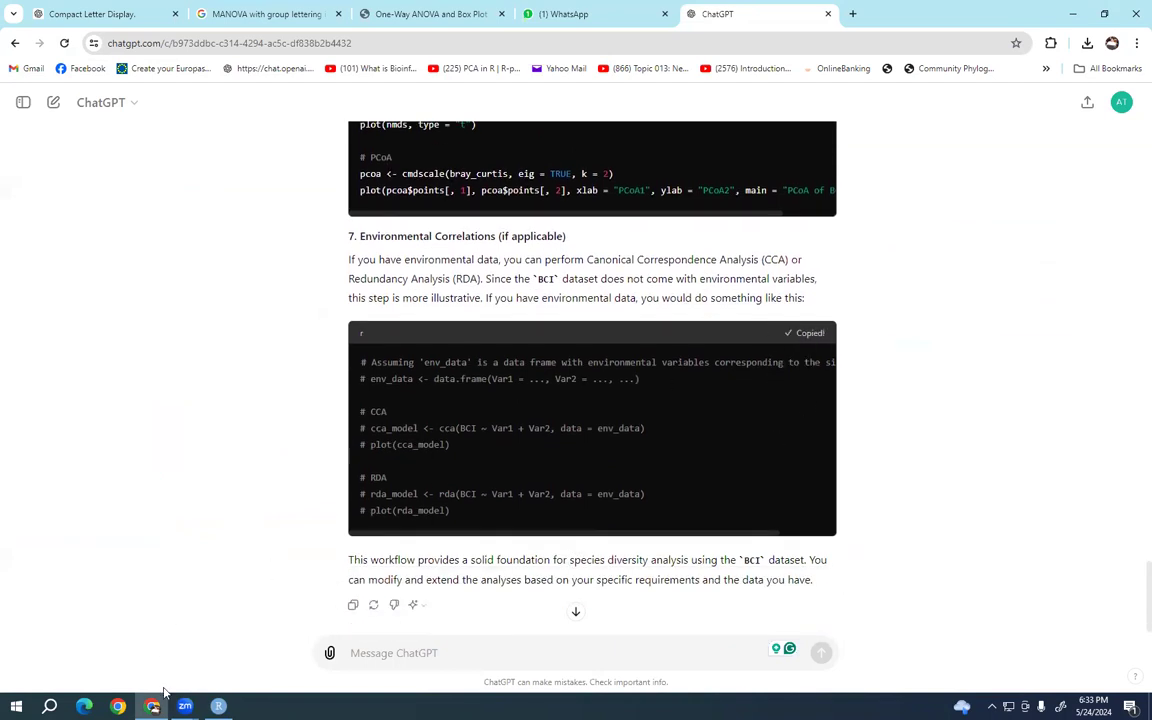
left_click(218, 706)
right_click(83, 328)
left_click(105, 360)
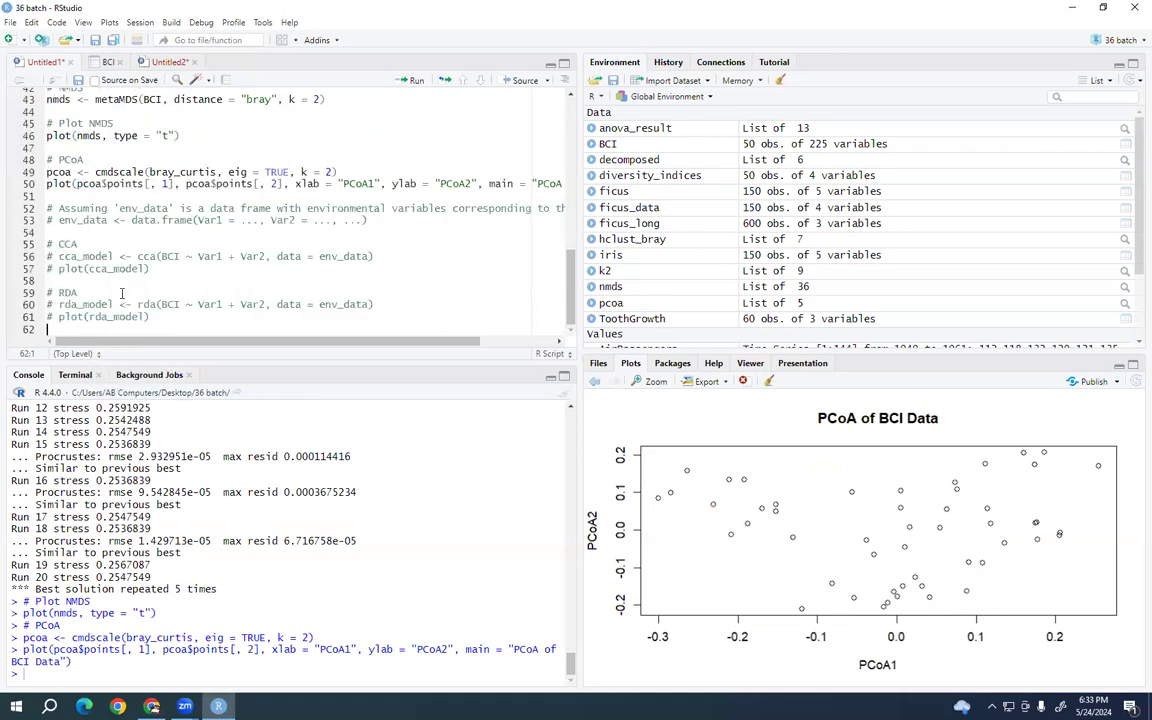
Insert two blank lines between the PCoA plot code and the env_data comment in the script
scroll(121, 292, "up", 1)
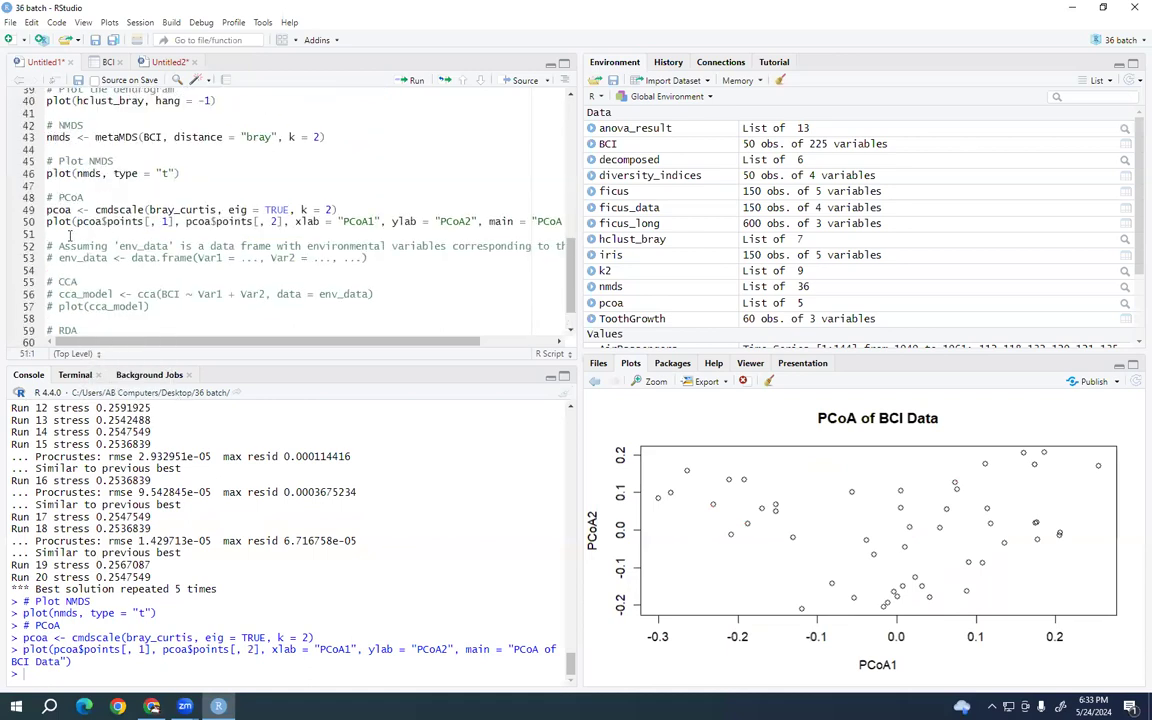
key("Return")
key("Return")
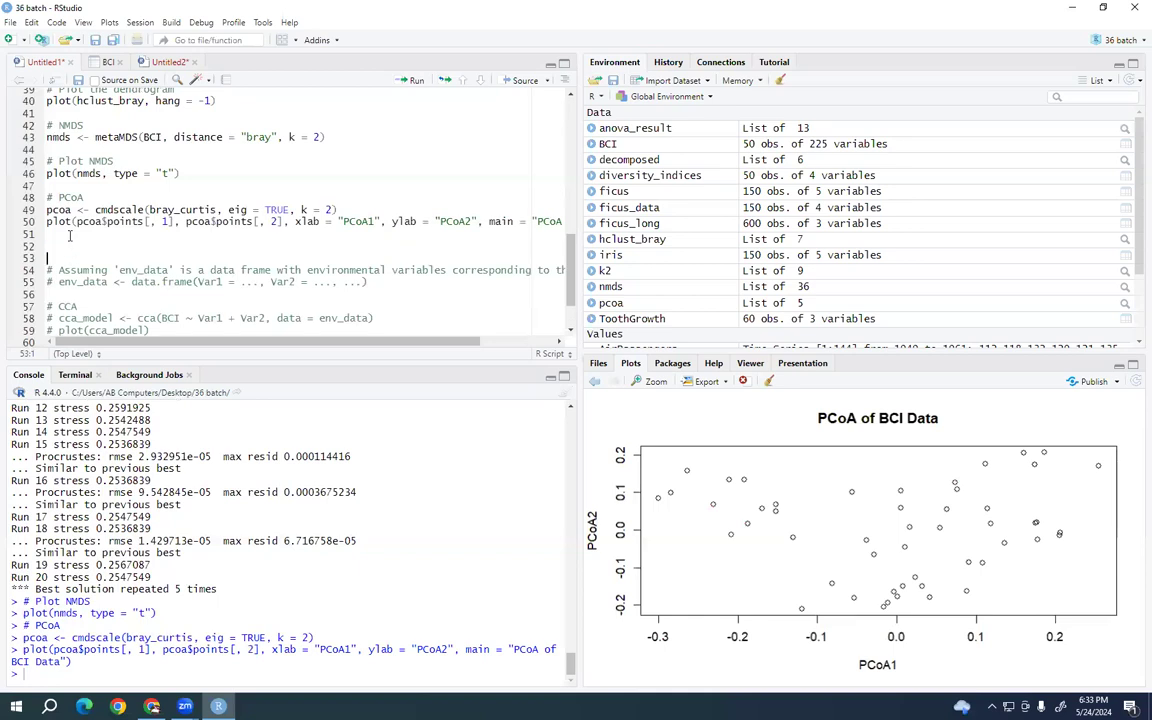
Uncomment the cca_model and plot(cca_model) lines in the CCA section of the script
scroll(70, 236, "down", 2)
left_click(58, 256)
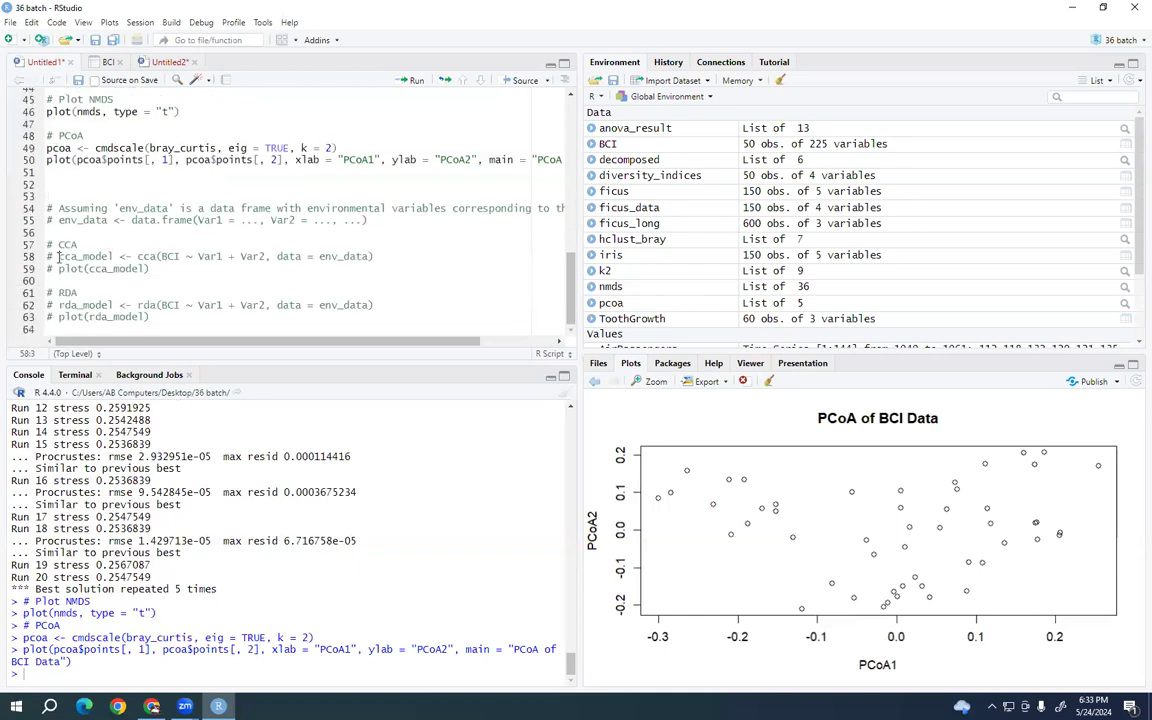
key("BackSpace")
key("BackSpace")
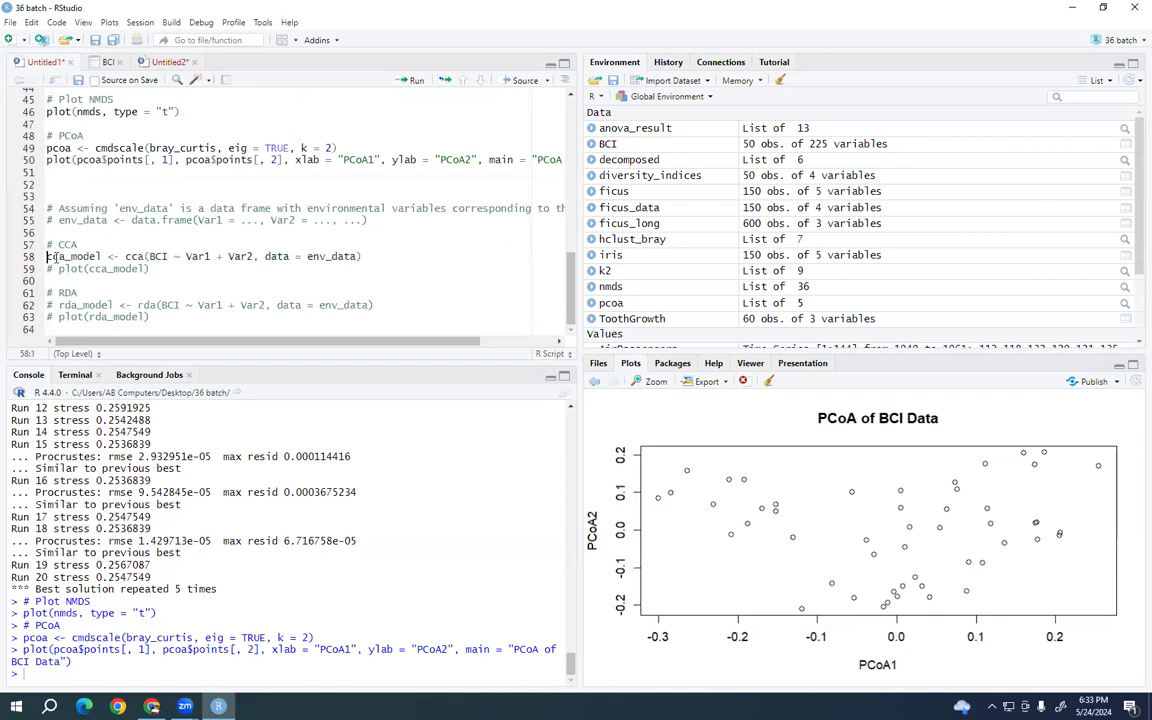
left_click(56, 268)
key("BackSpace")
key("BackSpace")
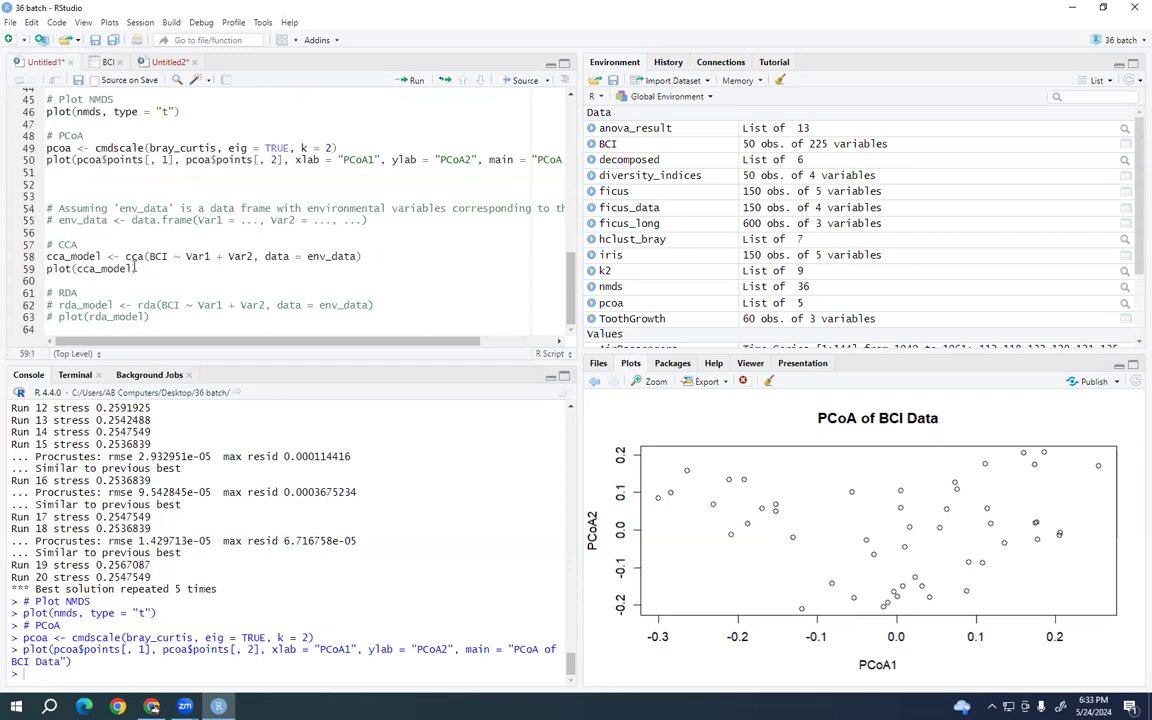
Try to run the CCA model line for BCI against Var1 and Var2 from env_data
left_click(157, 256)
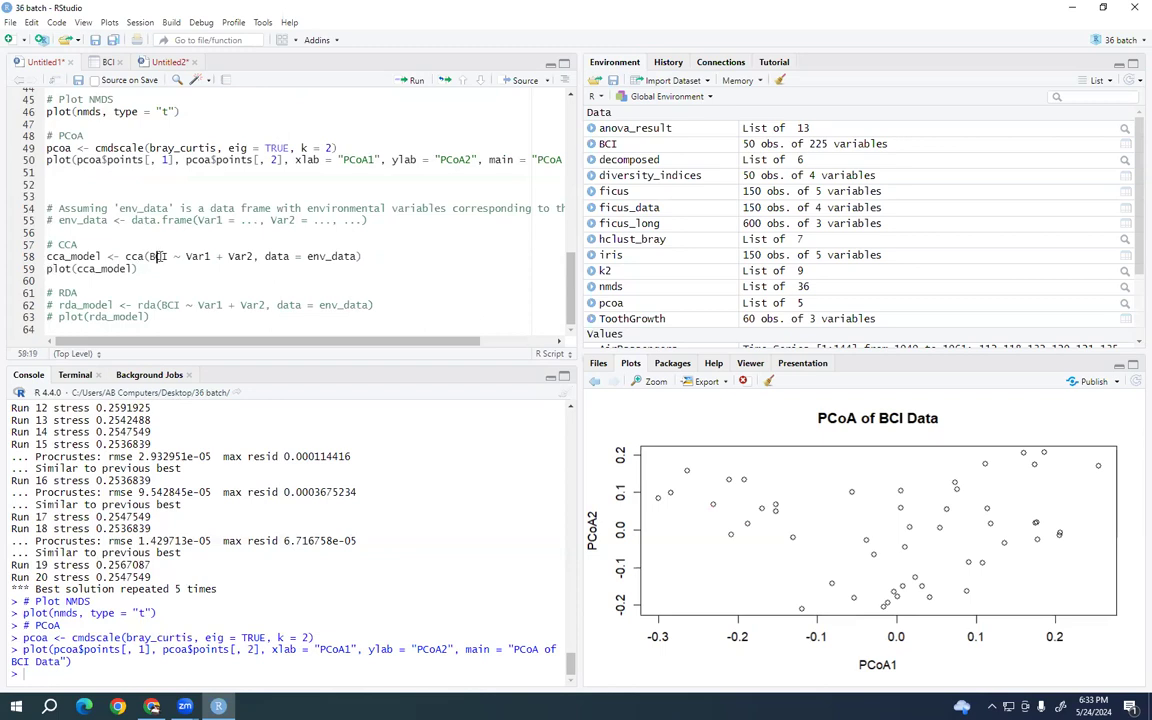
left_click(318, 256)
left_click(186, 256)
left_click(410, 83)
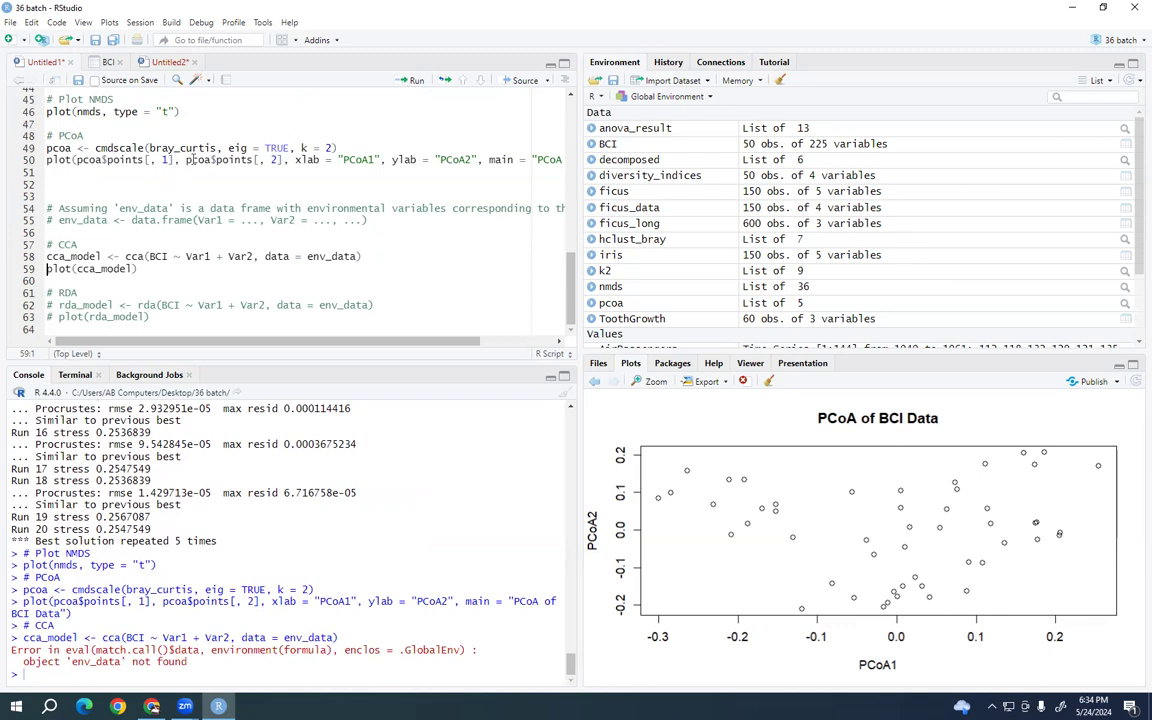
Add a data("BCI.env") line directly above the CCA section of the script
left_click(75, 195)
type("ata(bci")
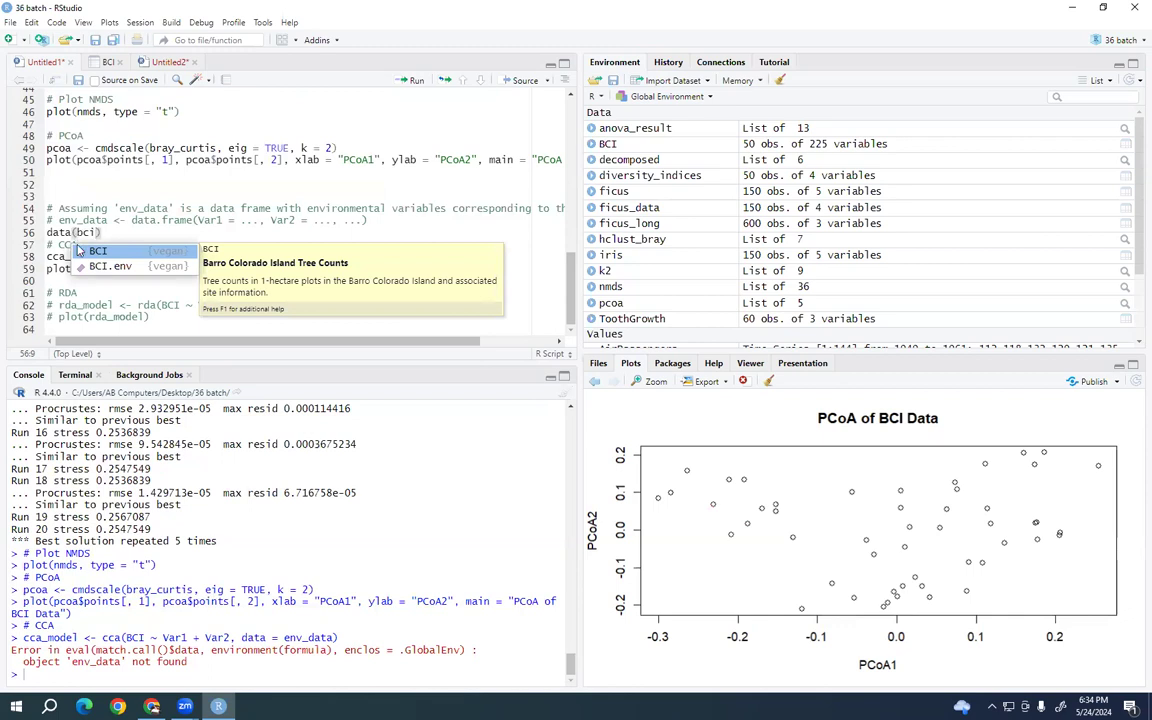
left_click(104, 268)
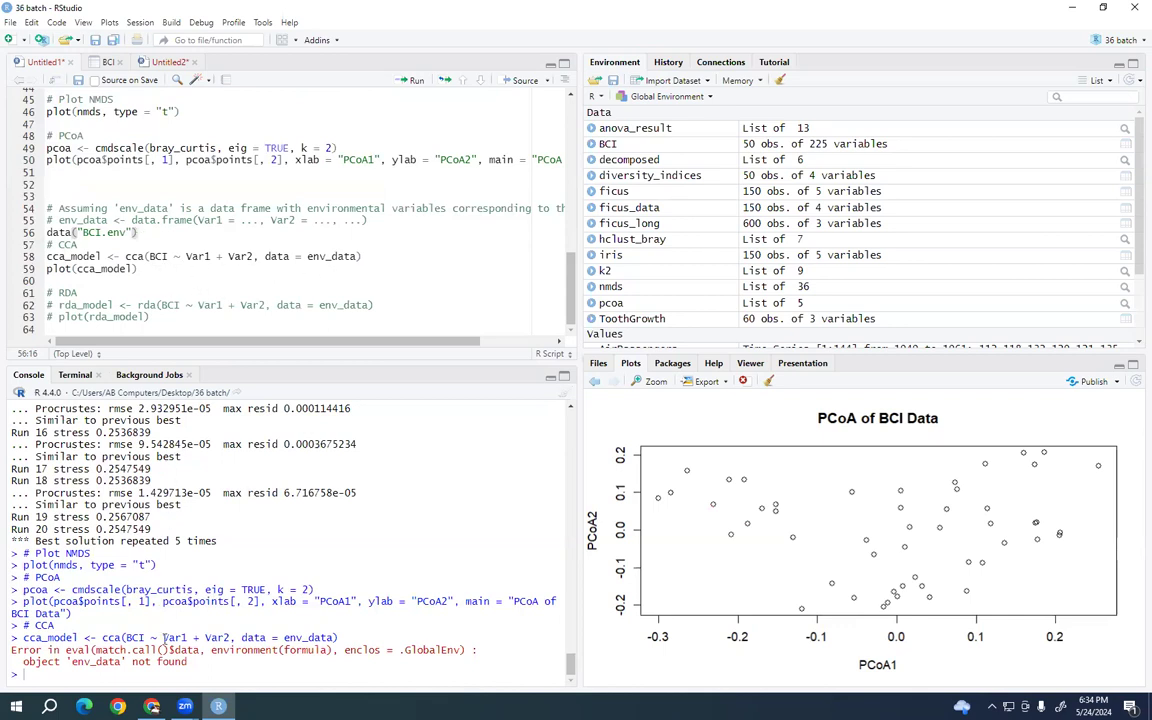
Switch to ChatGPT and write a prompt with its CCA and RDA code followed by "I want apply this on bci. env data"
left_click(151, 706)
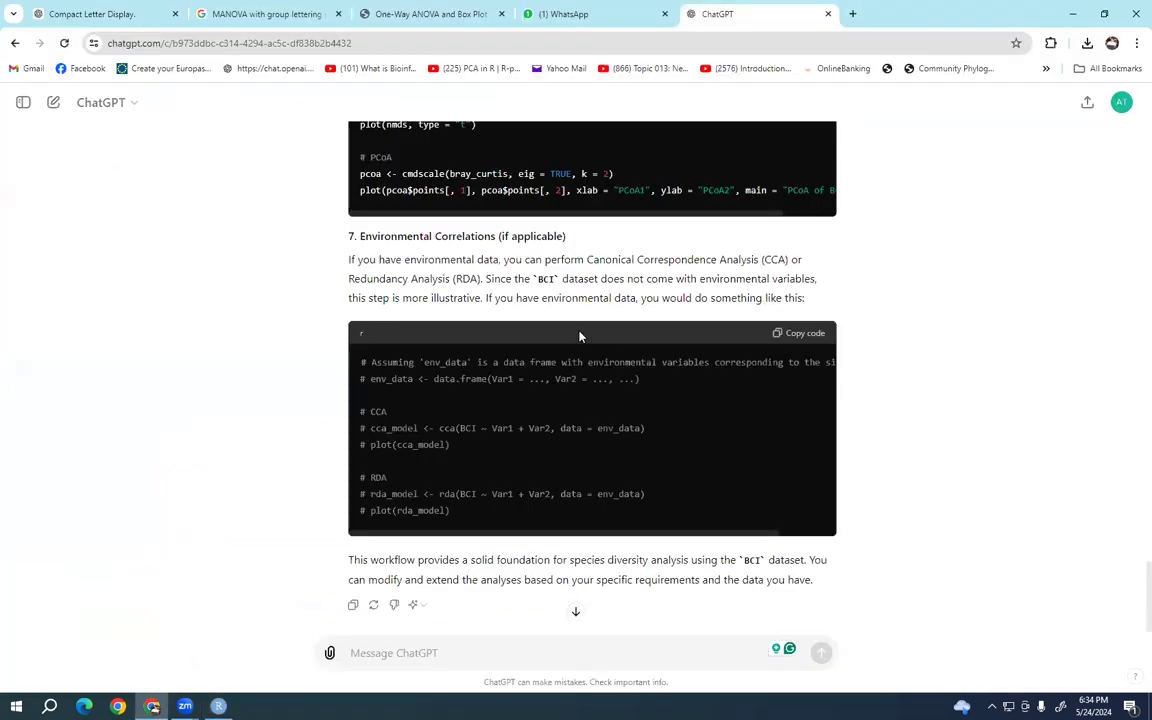
left_click(805, 334)
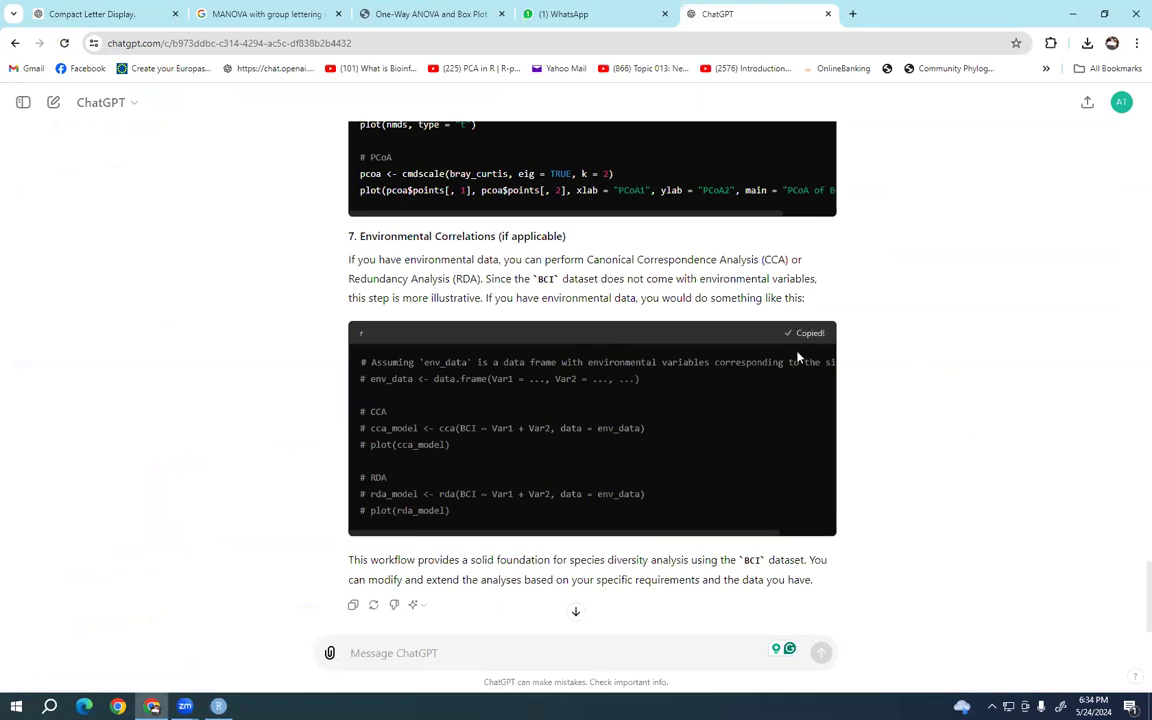
right_click(465, 655)
left_click(501, 504)
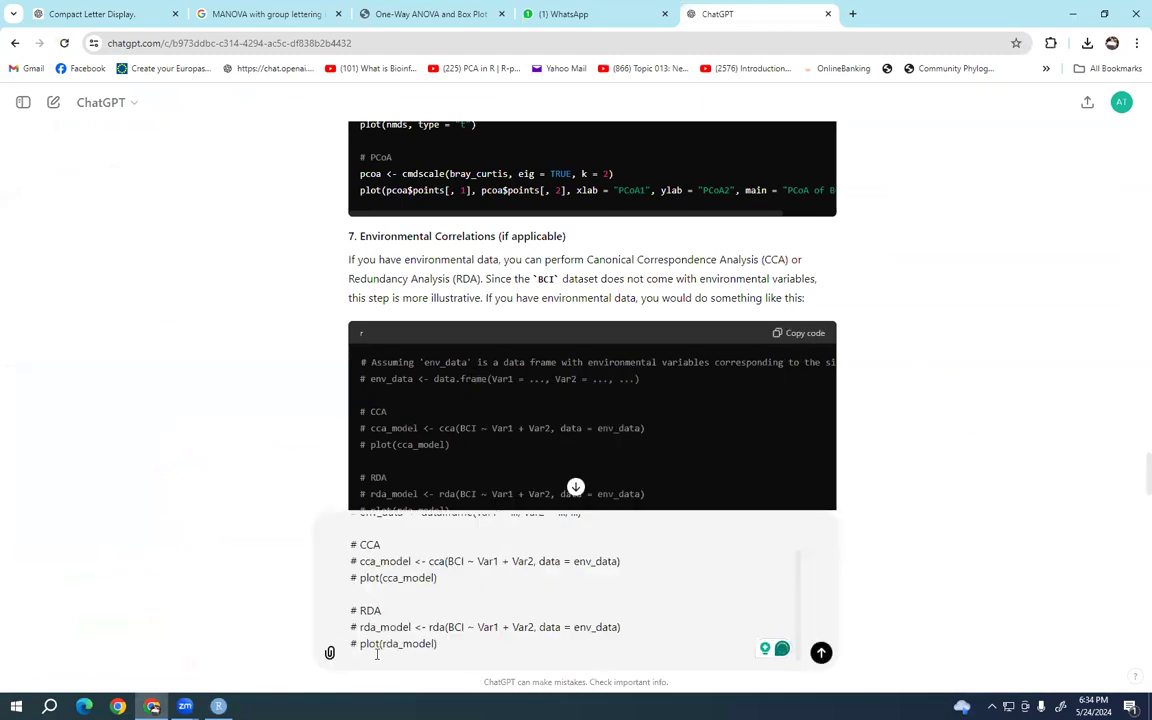
type("I want apply this on bc")
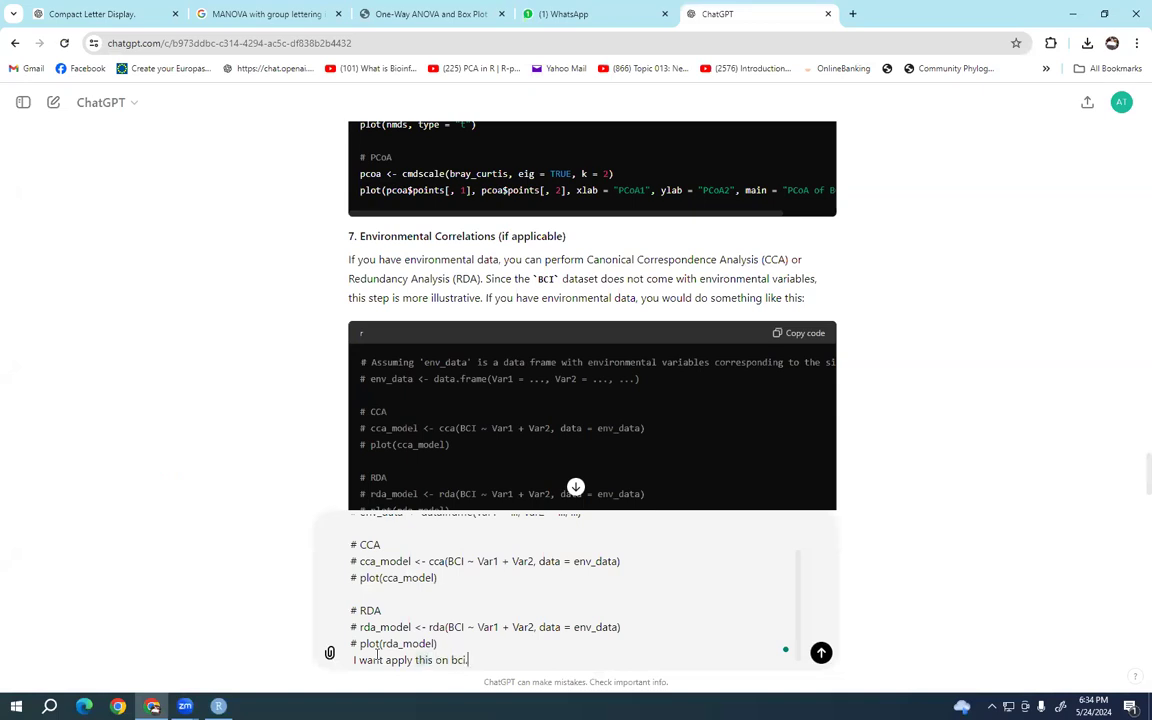
type("i. env data")
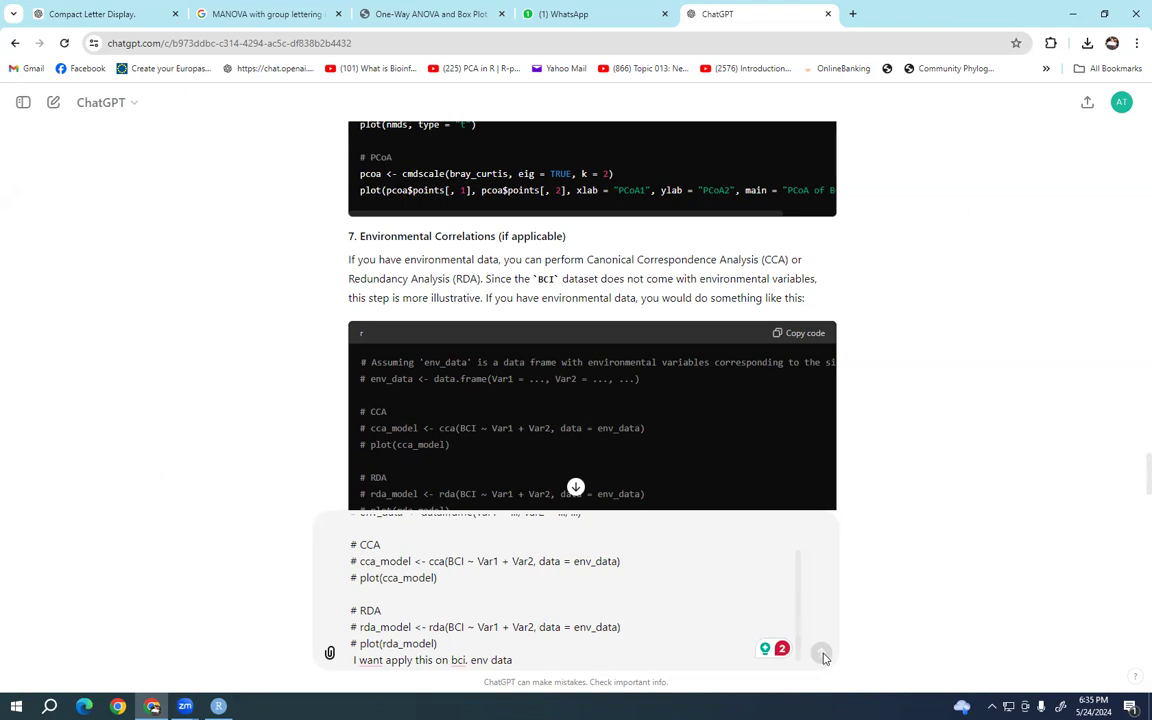
Review the drafted prompt below the latest reply and reload the ChatGPT conversation page
left_click(575, 487)
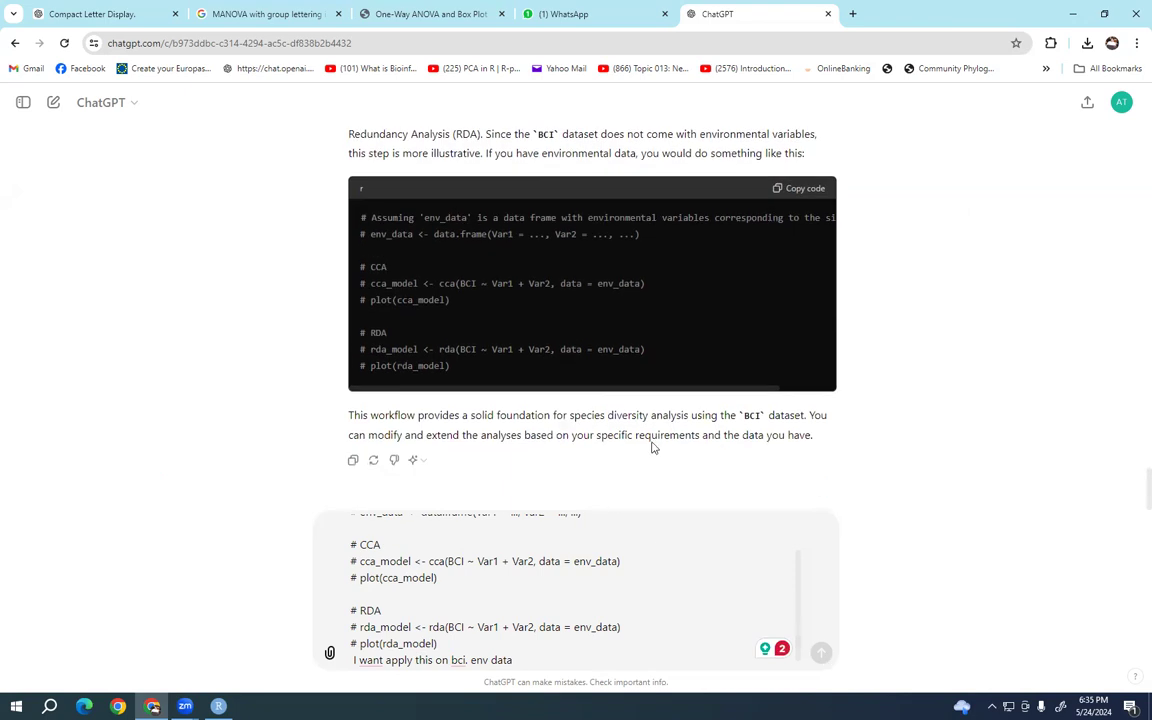
scroll(504, 589, "up", 1)
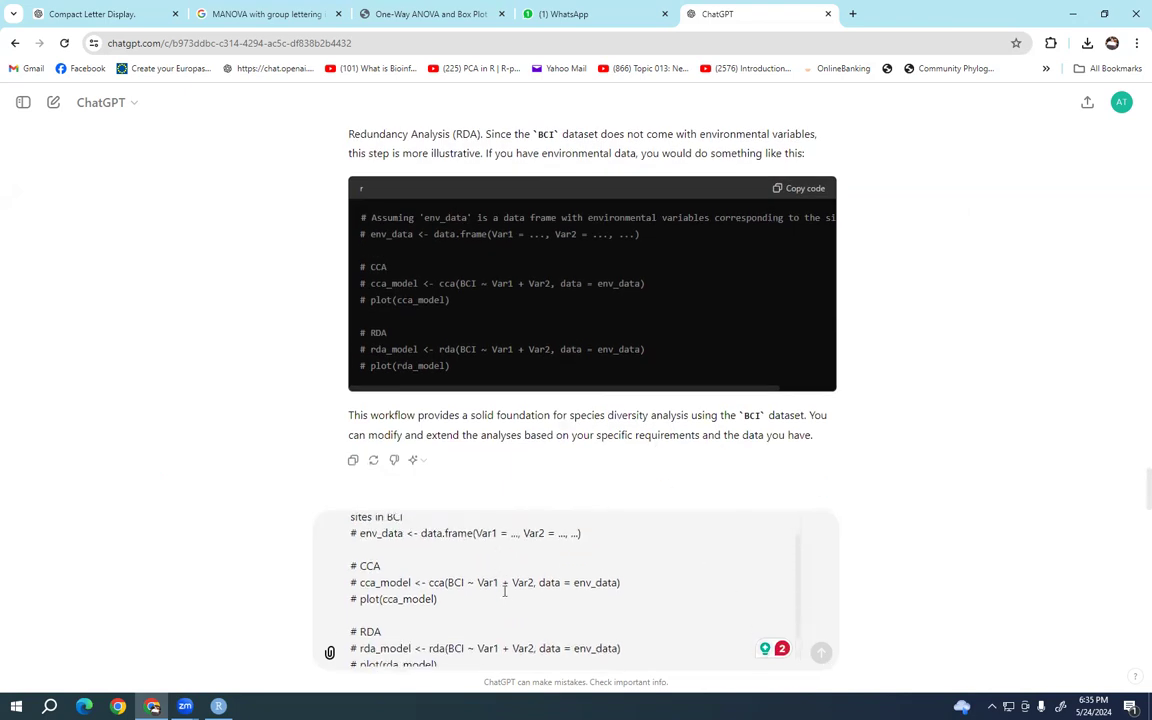
scroll(504, 590, "down", 1)
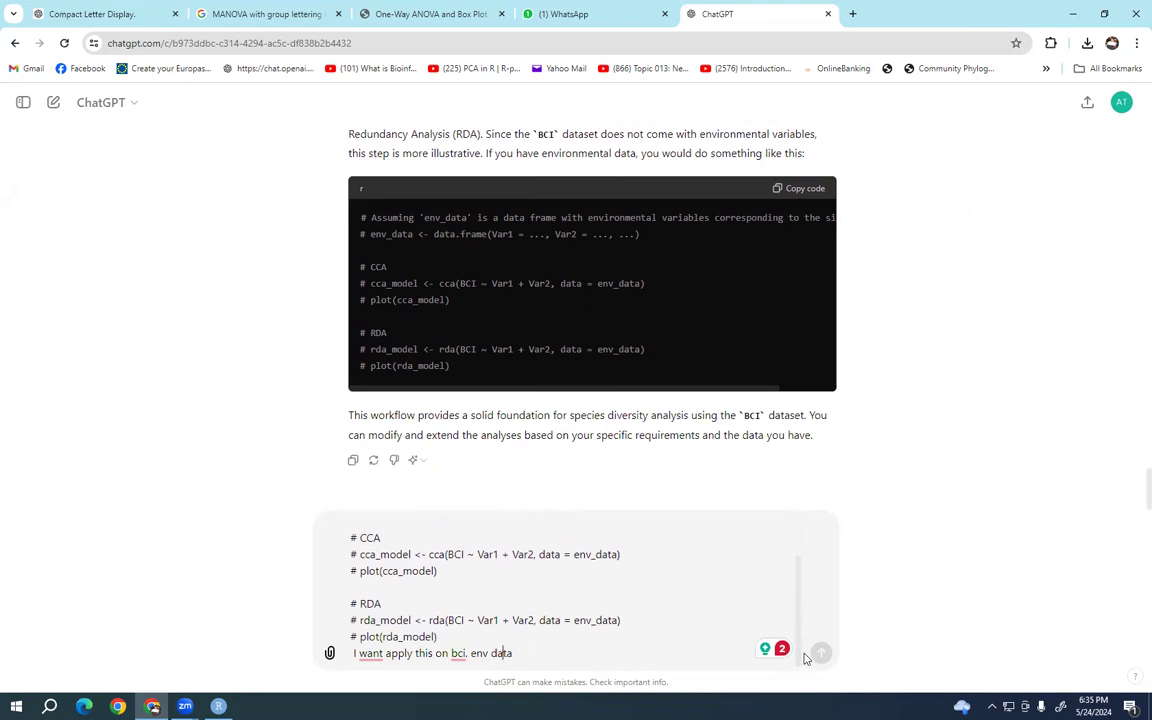
left_click(64, 43)
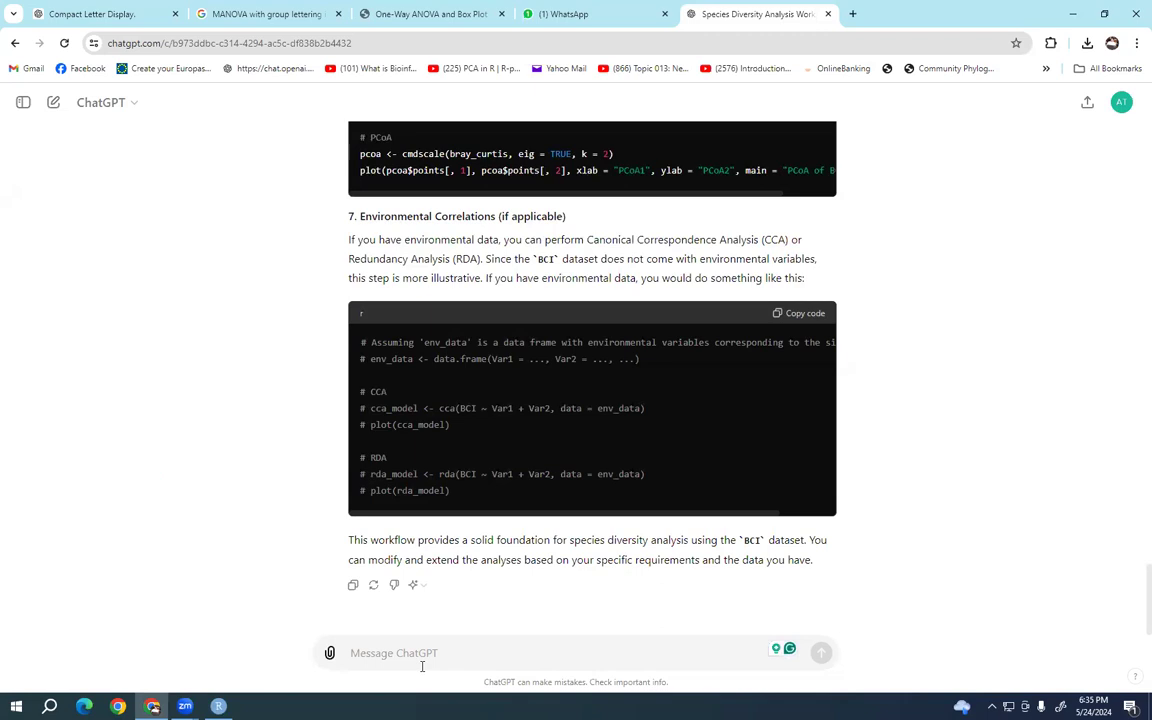
Copy the CCA and RDA code and try to prompt ChatGPT with "thanks i need this on BCI. env. data" followed by that code
left_click(790, 315)
left_click(371, 653)
type("thanks i need thi")
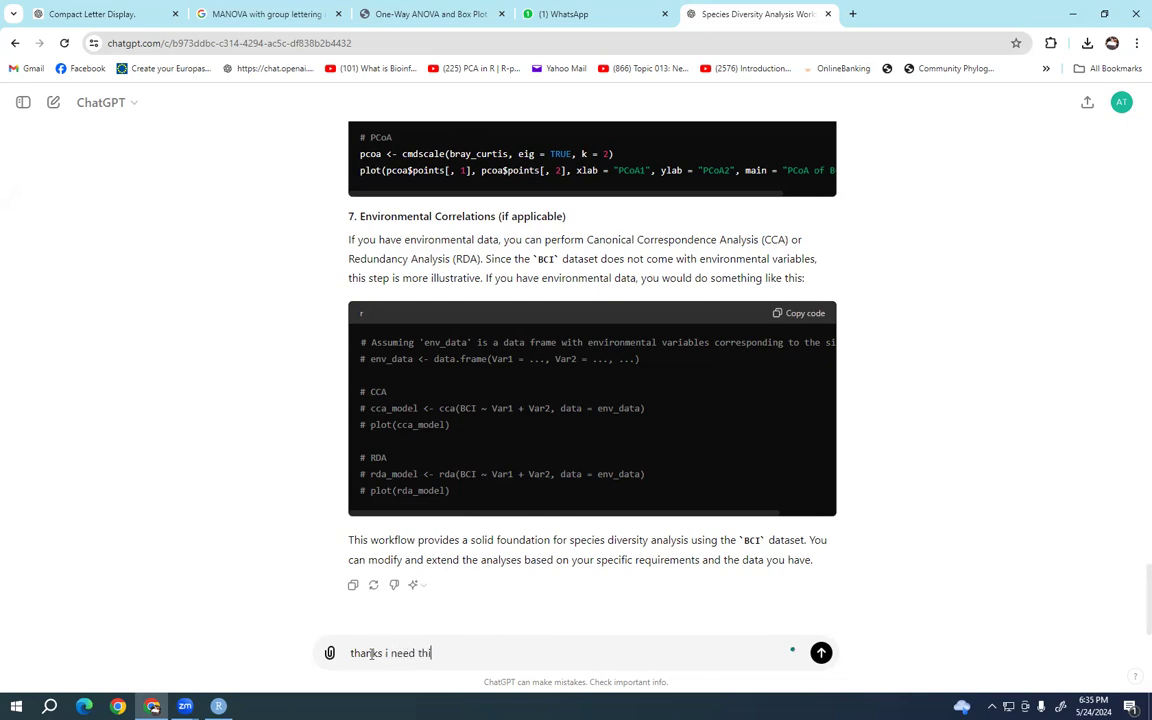
type("s on BCI. env. data")
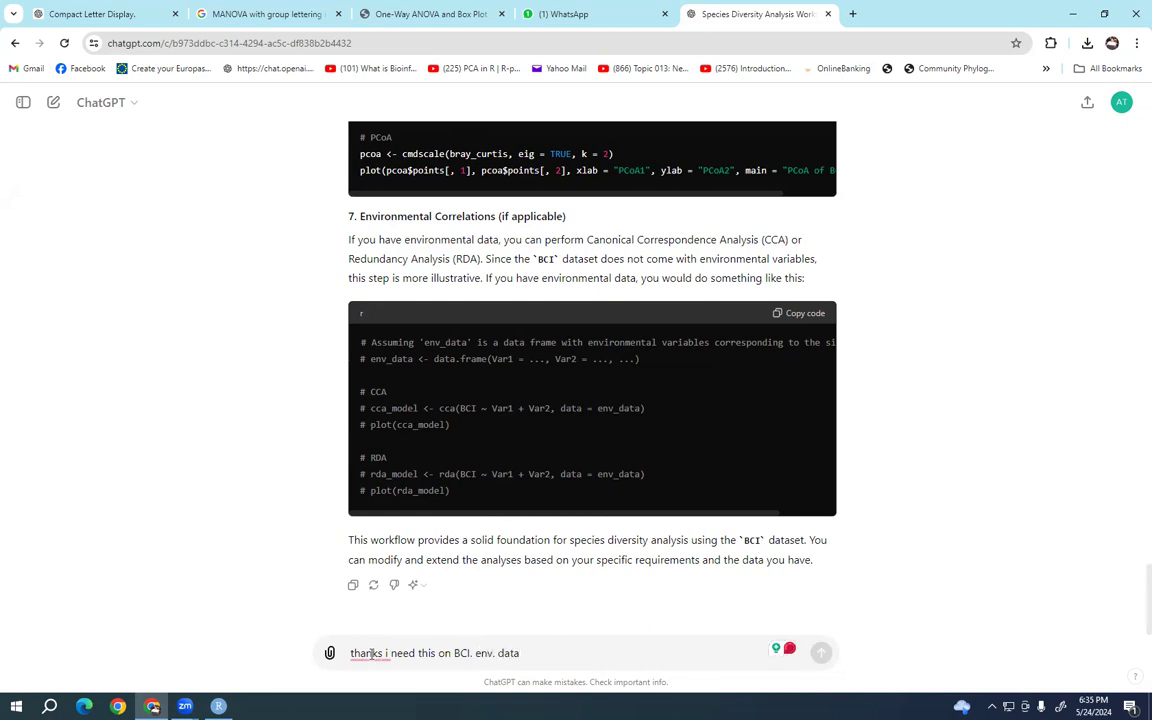
key("ctrl+v")
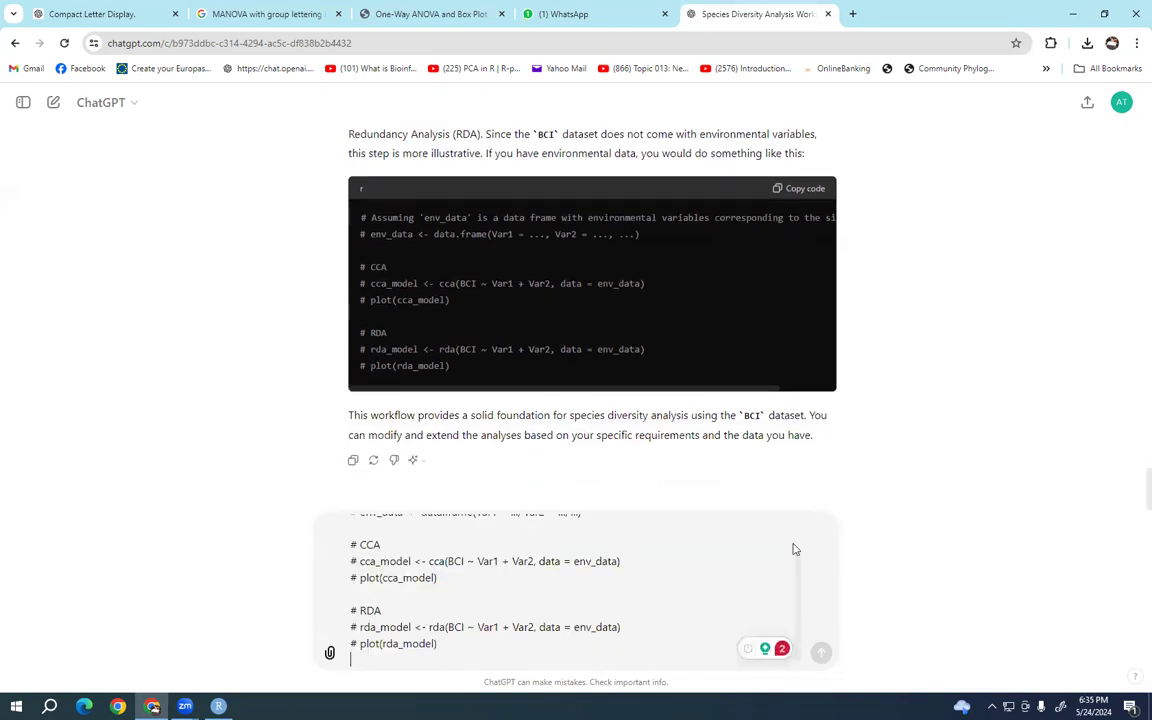
Start a new chat and draft a prompt with the copied CCA and RDA code followed by "I need this on BCI Env"
left_click(54, 104)
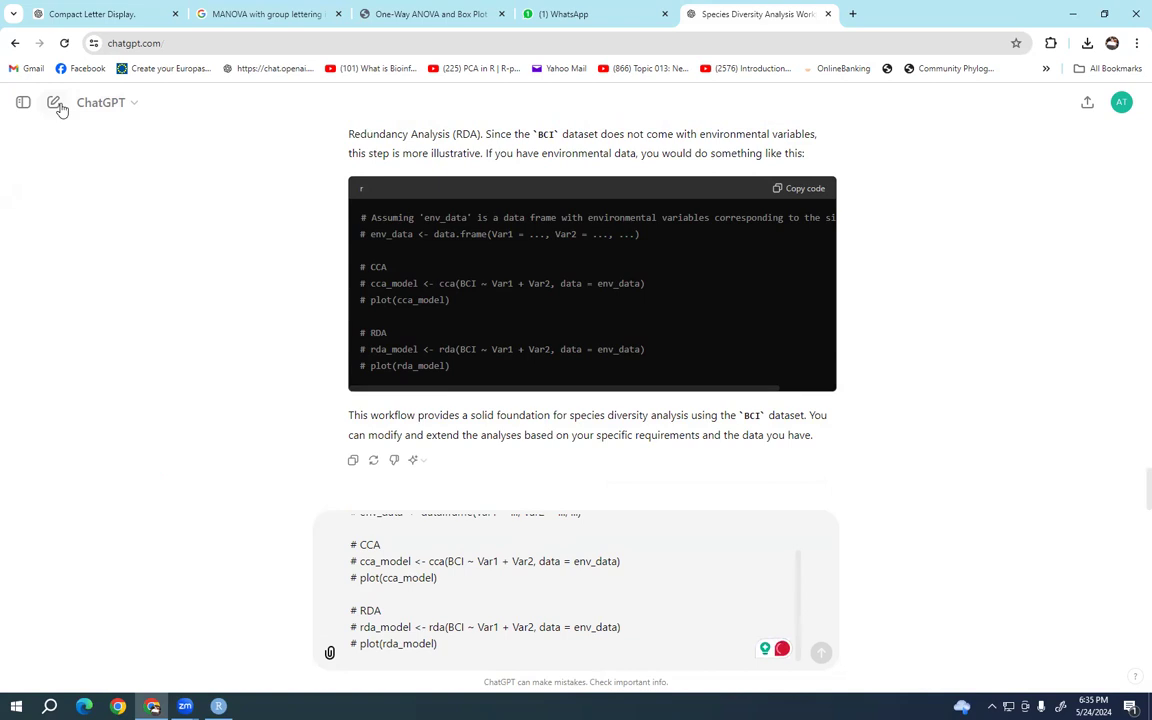
right_click(420, 655)
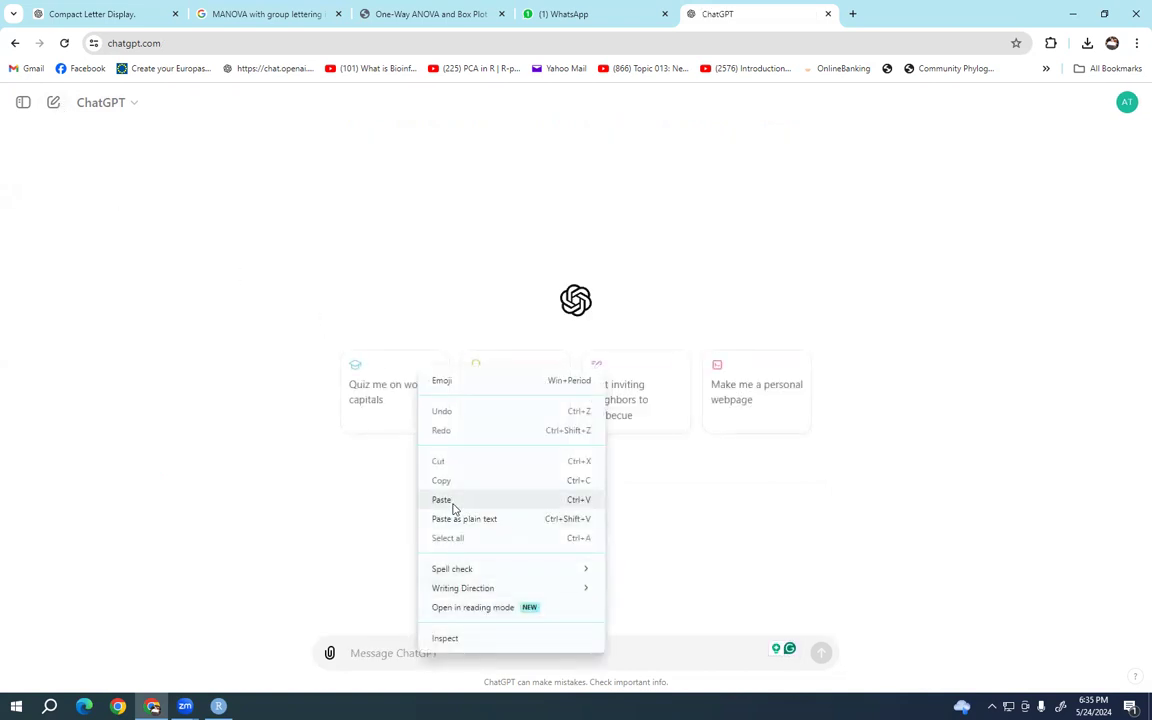
left_click(455, 500)
type("I")
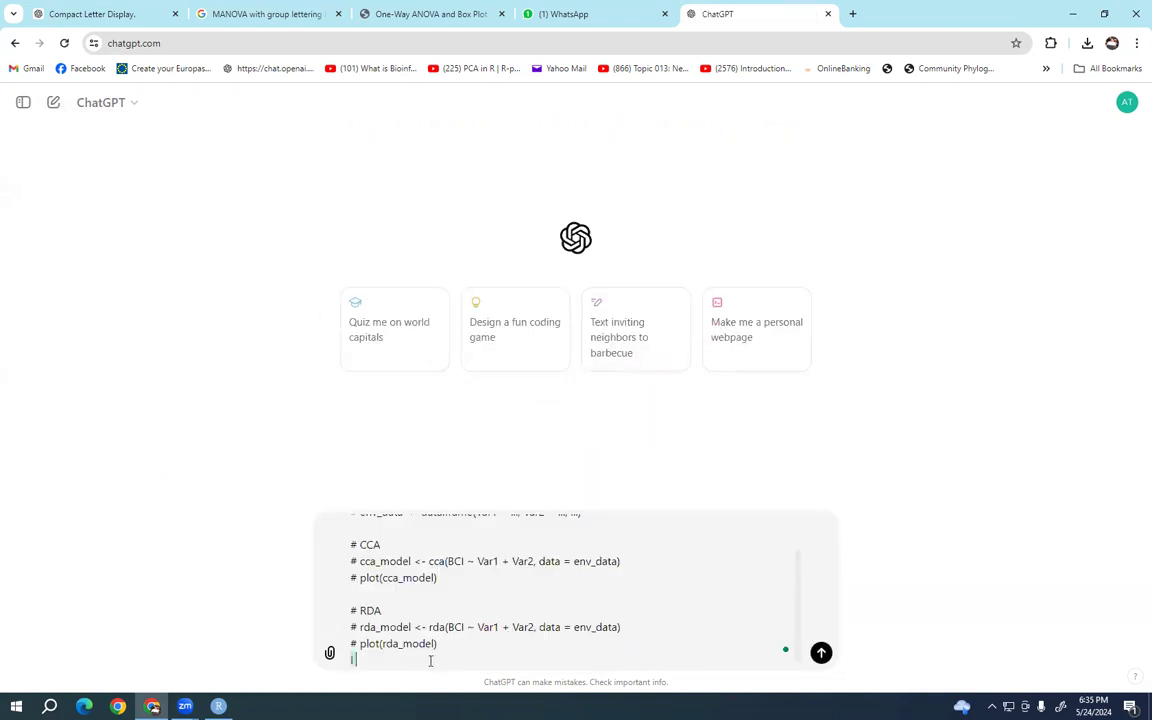
type(" need this on BCI Env")
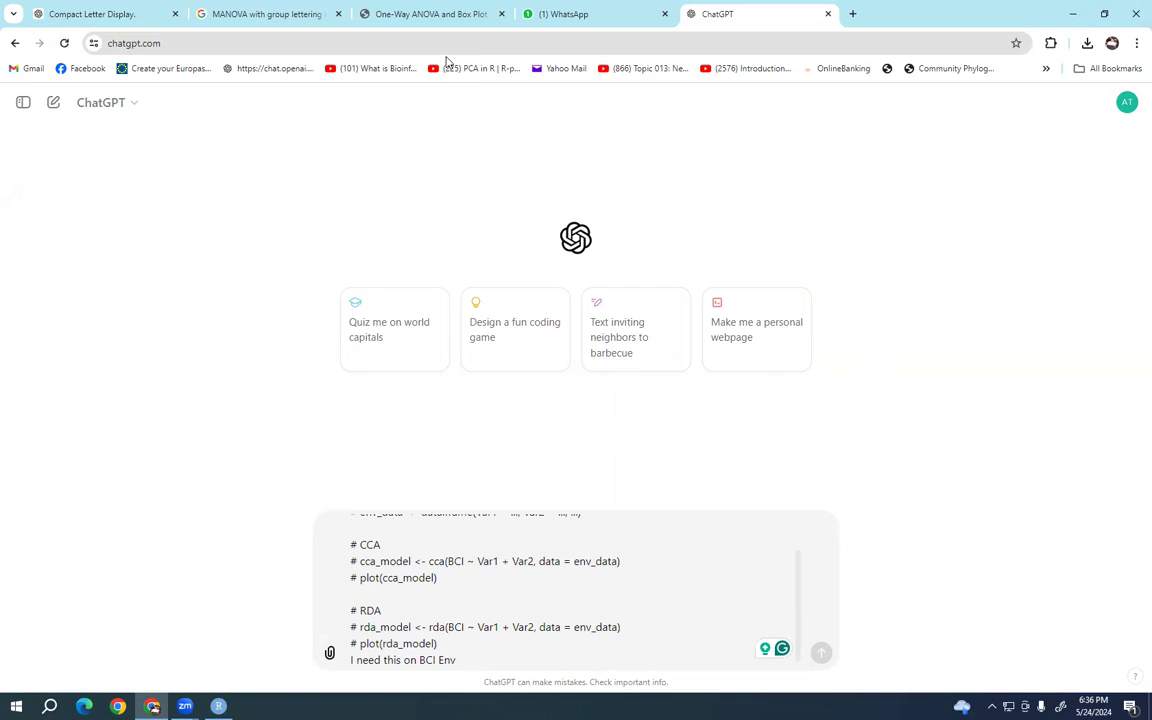
left_click(566, 14)
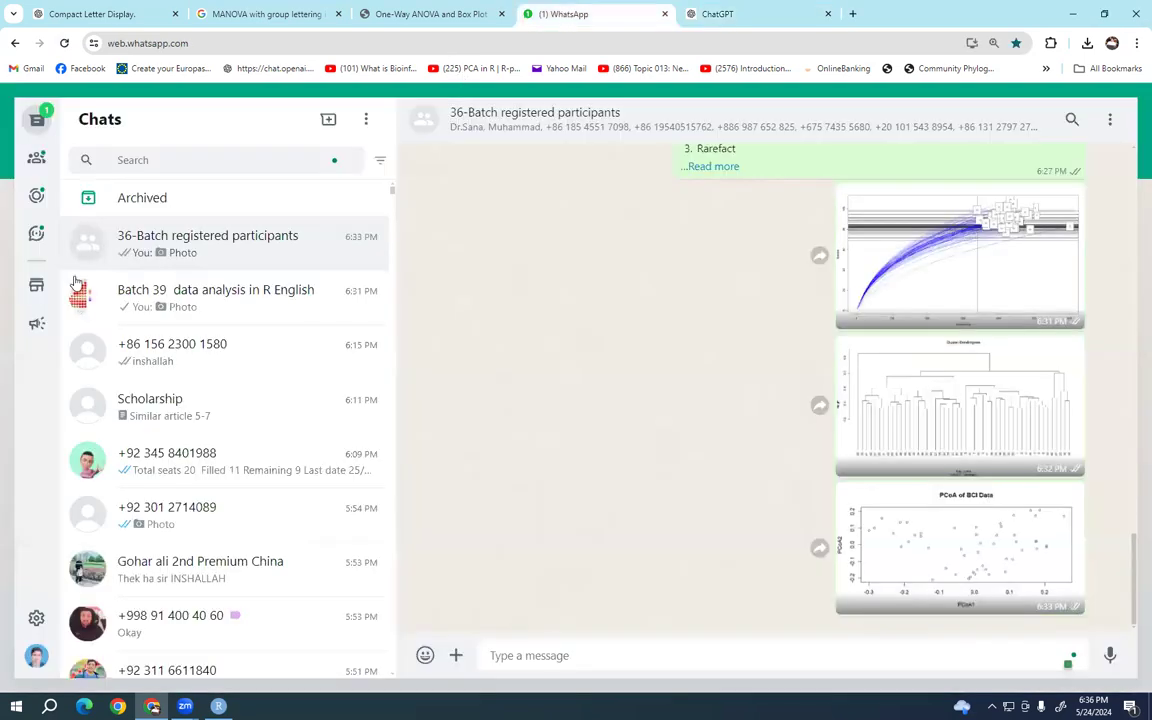
left_click(745, 14)
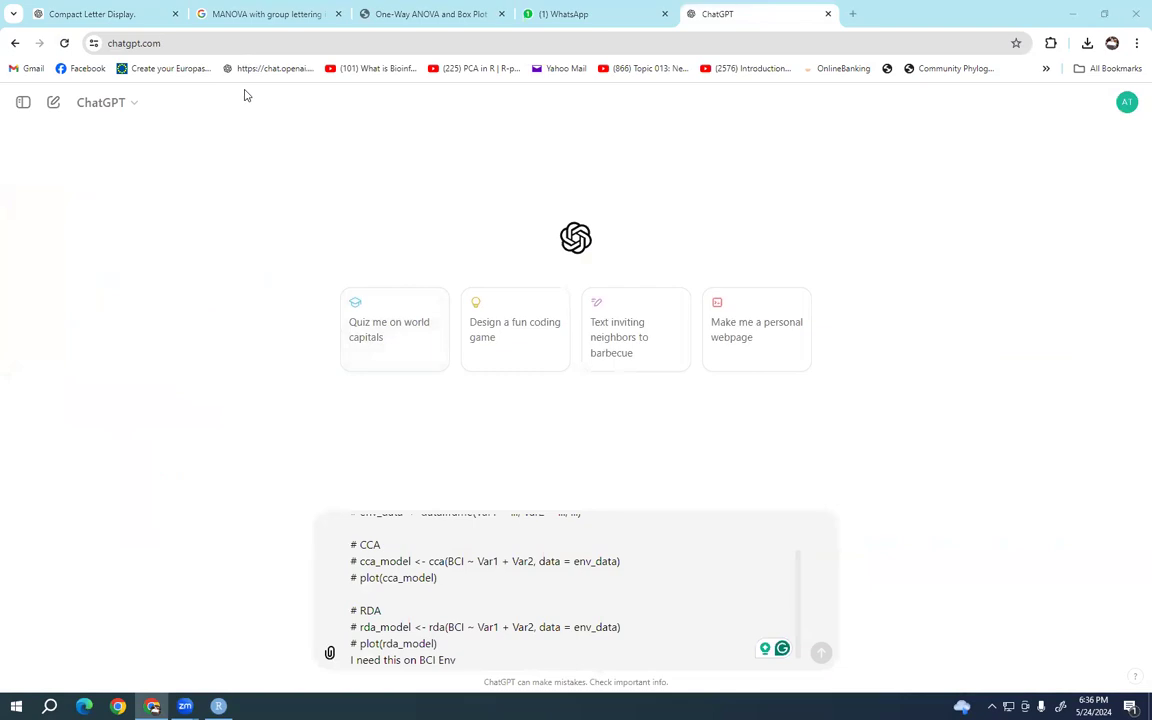
left_click(430, 14)
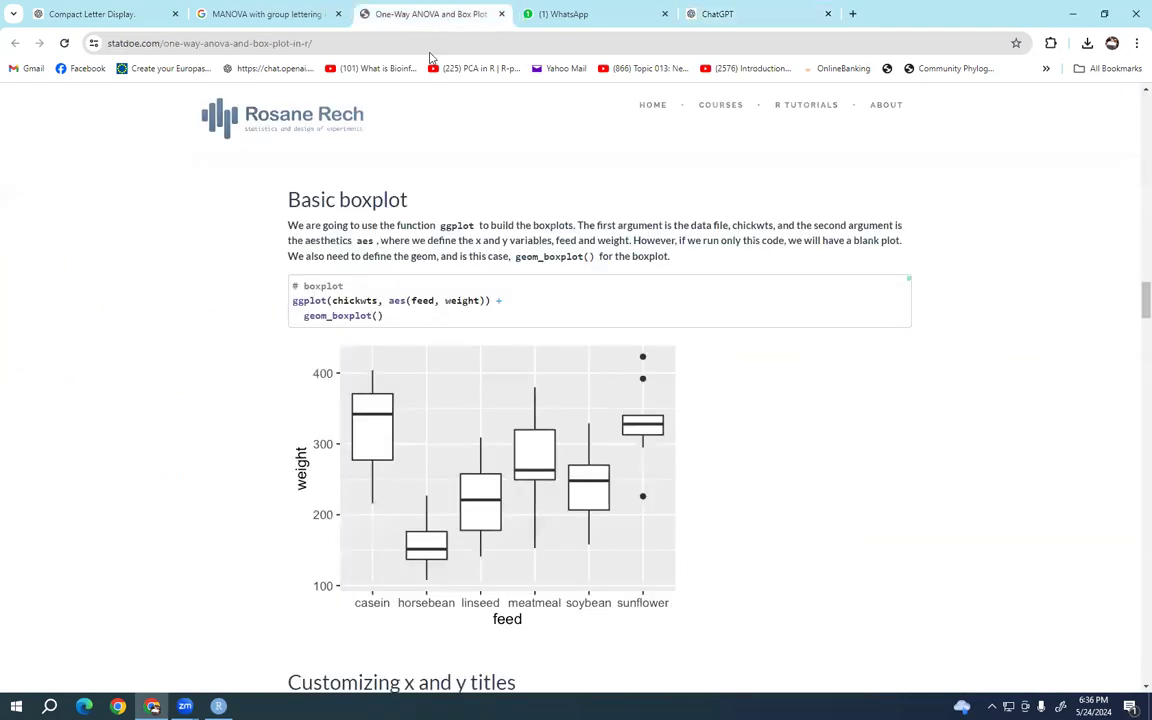
left_click(720, 14)
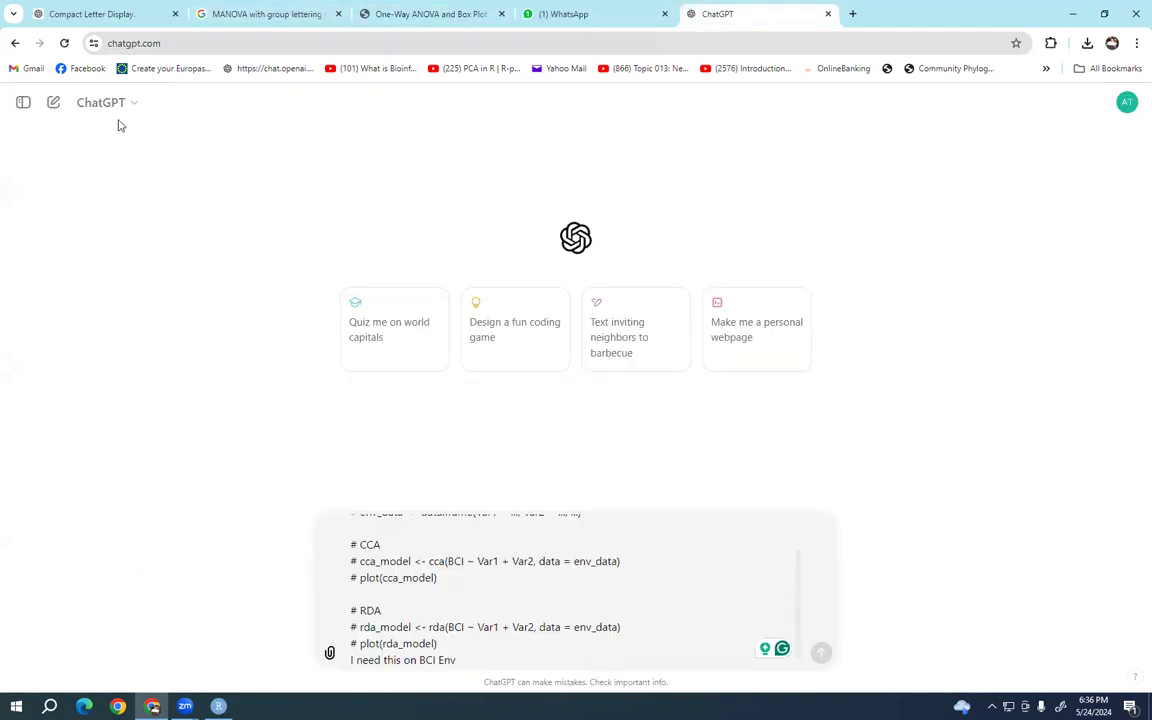
Reopen today's Species Diversity Analysis chat and copy the code that installs and loads vegan and tidyverse
left_click(23, 103)
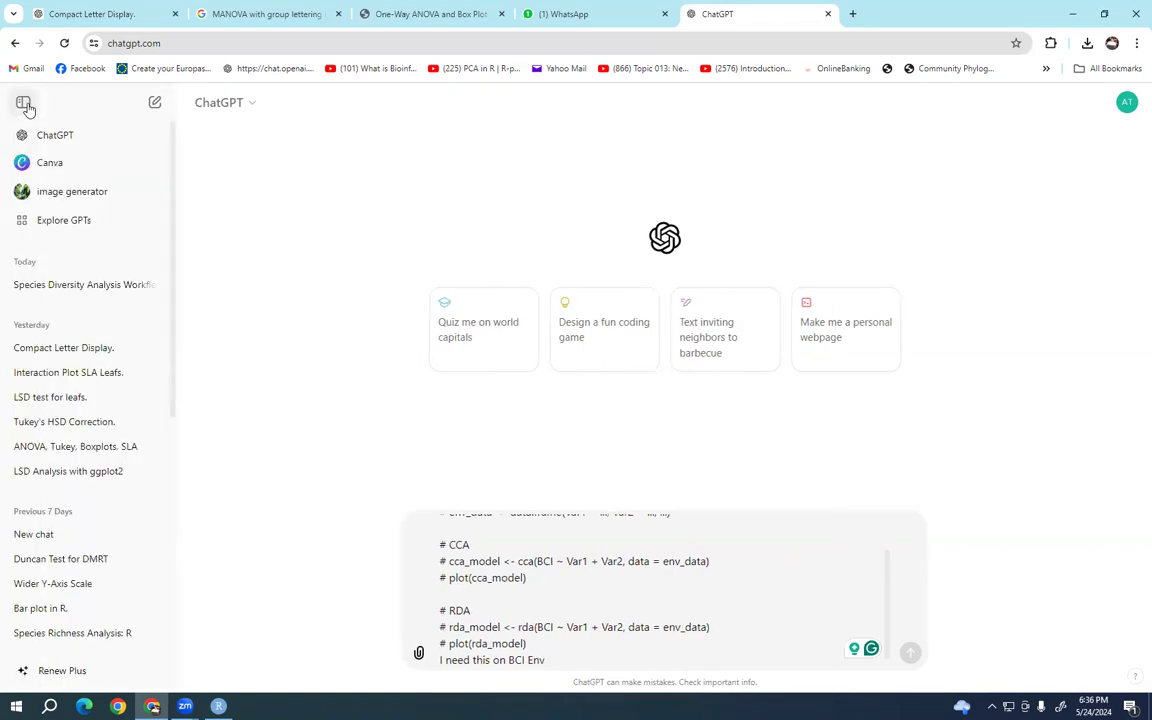
left_click(72, 285)
scroll(812, 501, "up", 15)
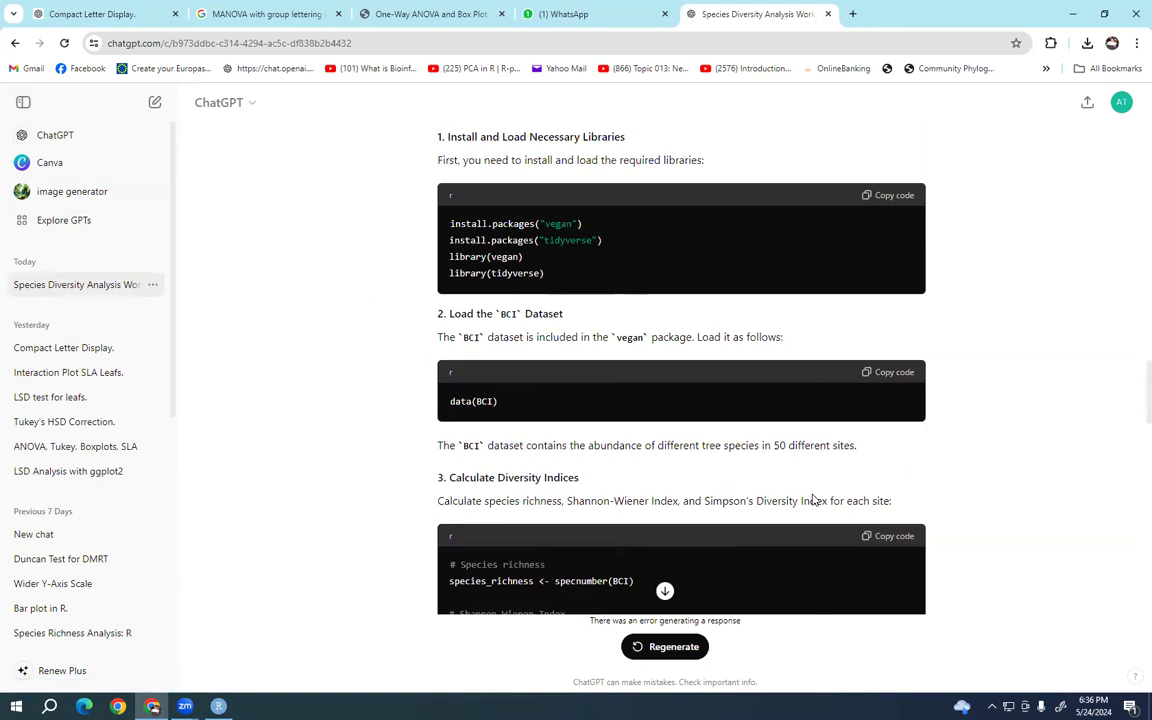
scroll(812, 501, "up", 4)
scroll(812, 496, "down", 3)
left_click(900, 333)
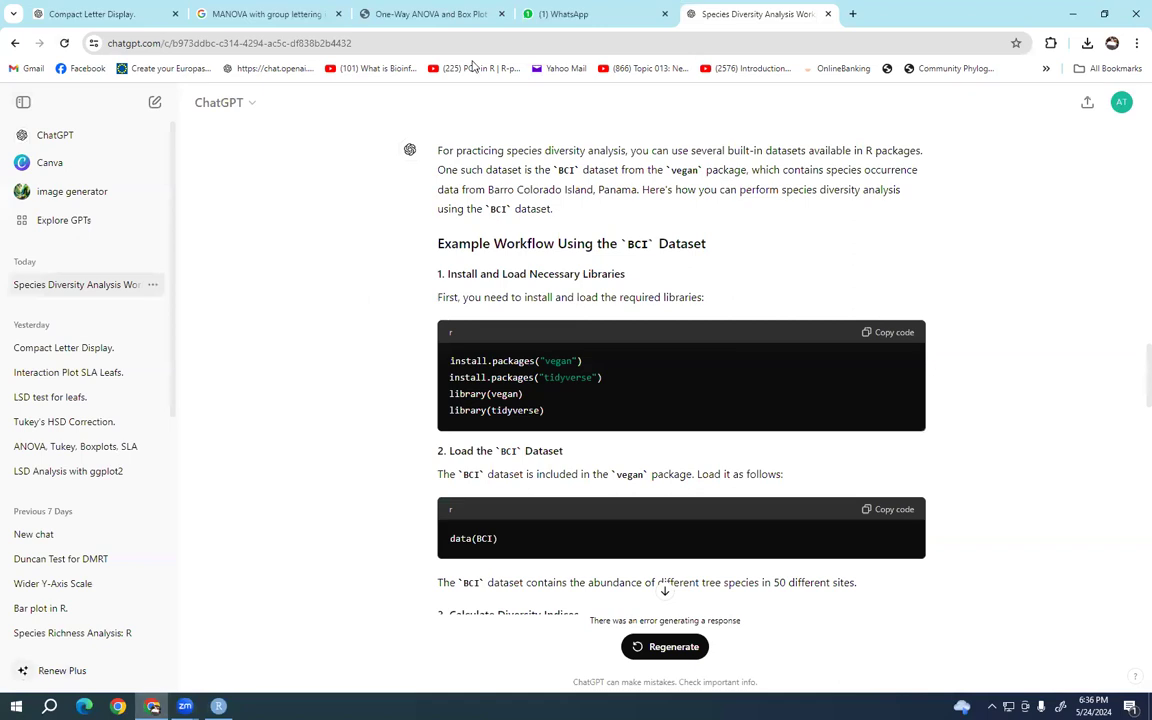
Move WhatsApp into its own browser window, show the group's latest messages, and maximize the window
left_click_drag(556, 14, 360, 57)
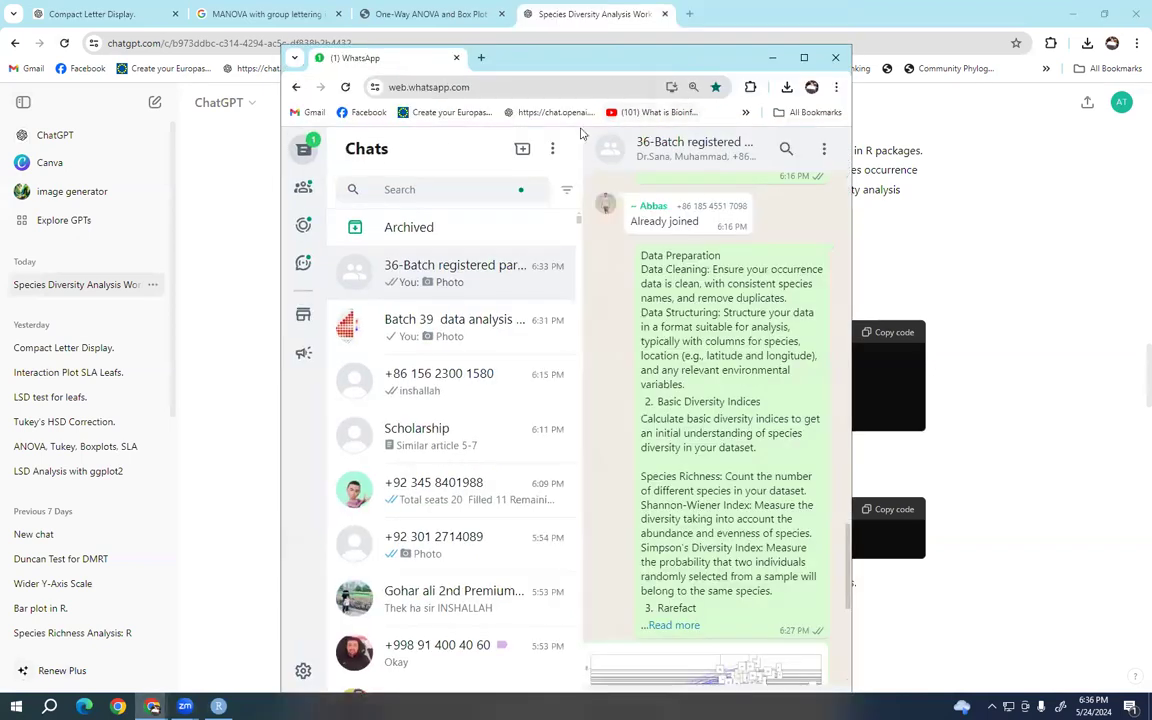
scroll(501, 275, "down", 5)
scroll(617, 437, "down", 5)
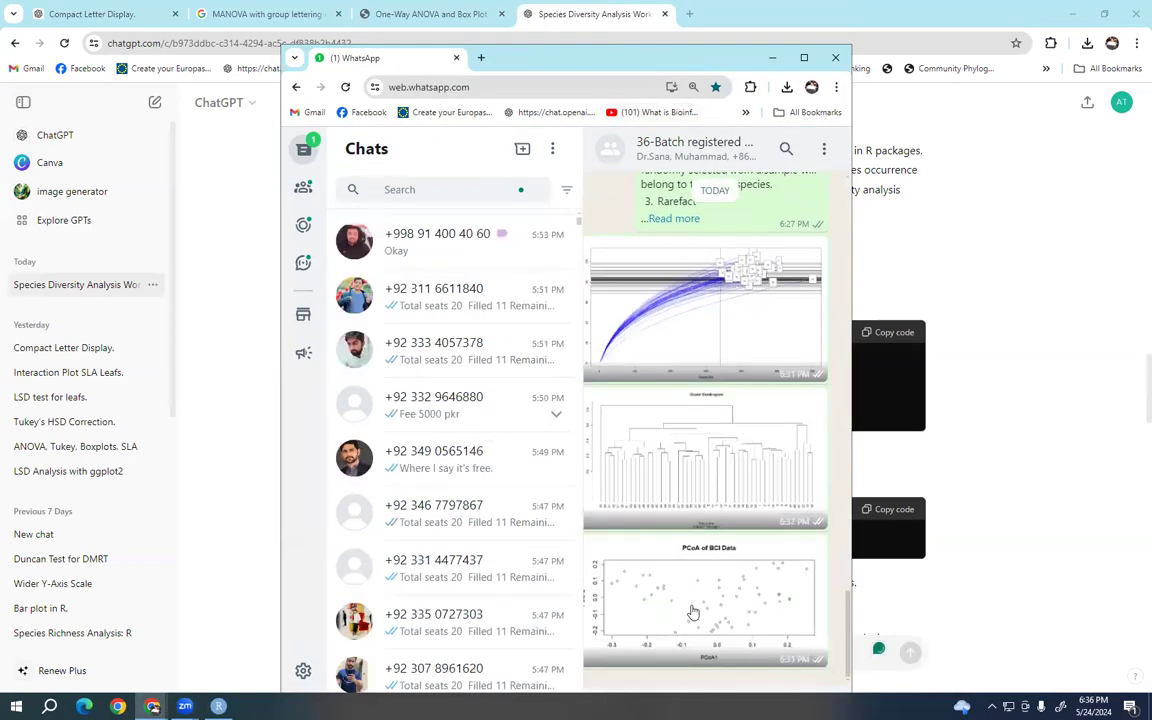
double_click(689, 63)
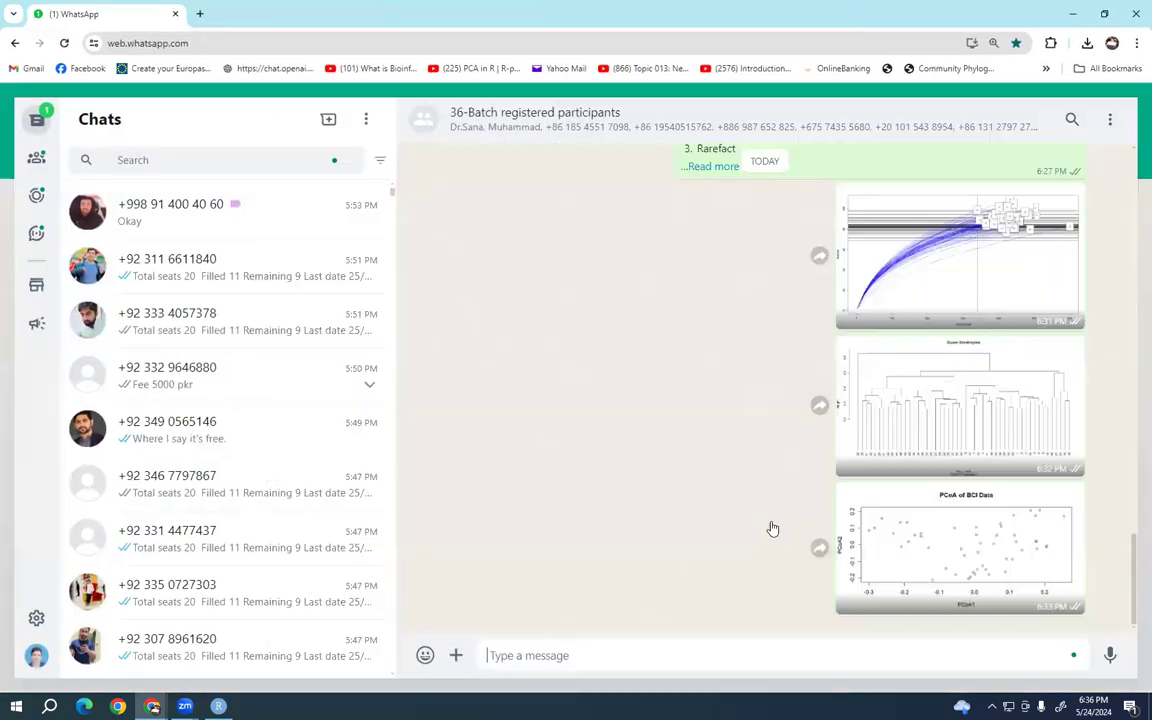
Send the copied code that installs and loads vegan and tidyverse to the 36-Batch registered participants group
right_click(681, 656)
left_click(705, 507)
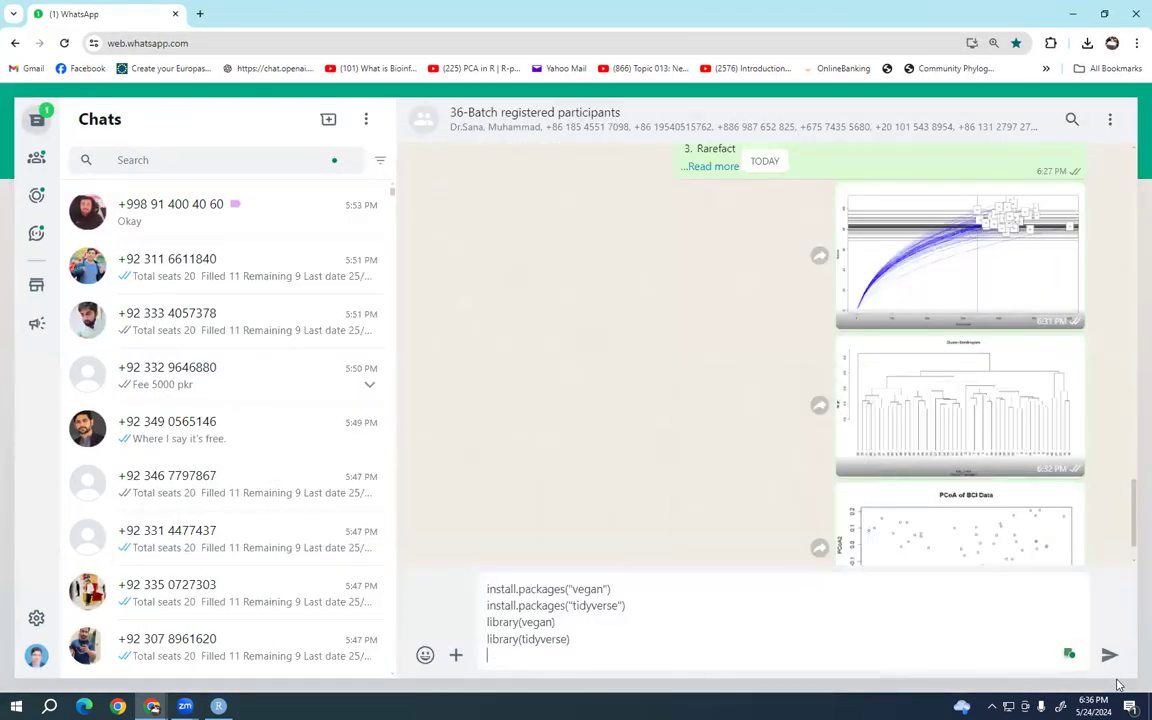
key("Return")
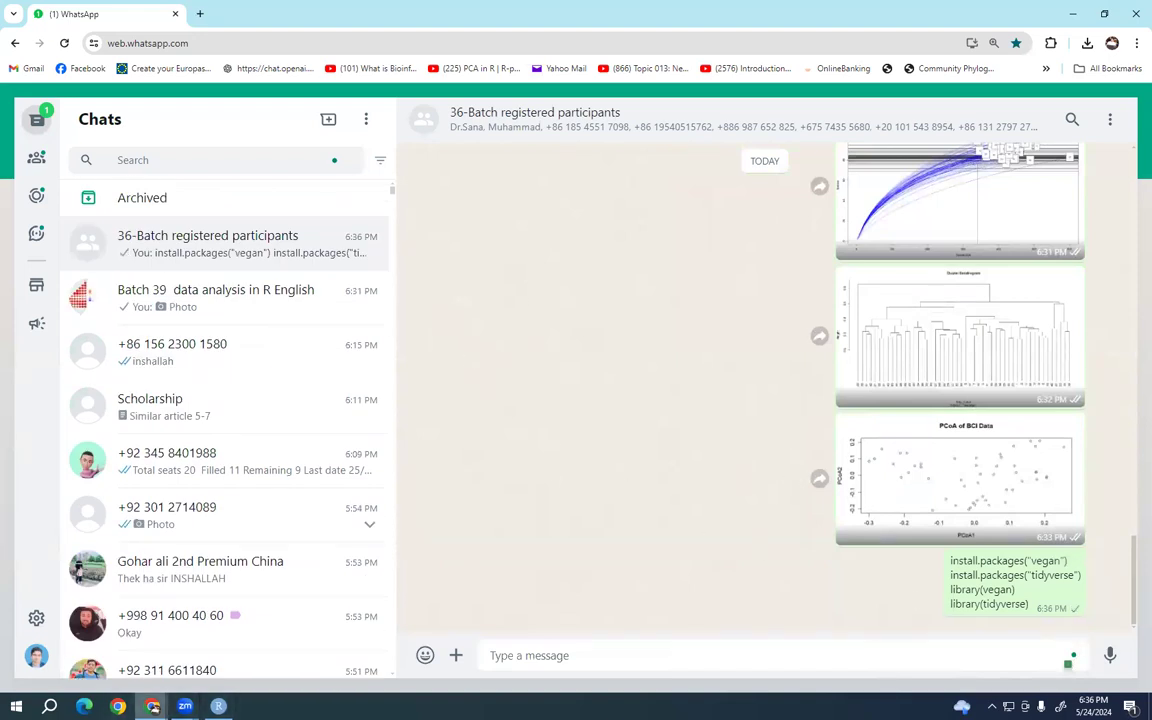
Copy the data(BCI) code from the ChatGPT answer and send it to the 36-Batch WhatsApp group
mouse_move(152, 706)
left_click(133, 650)
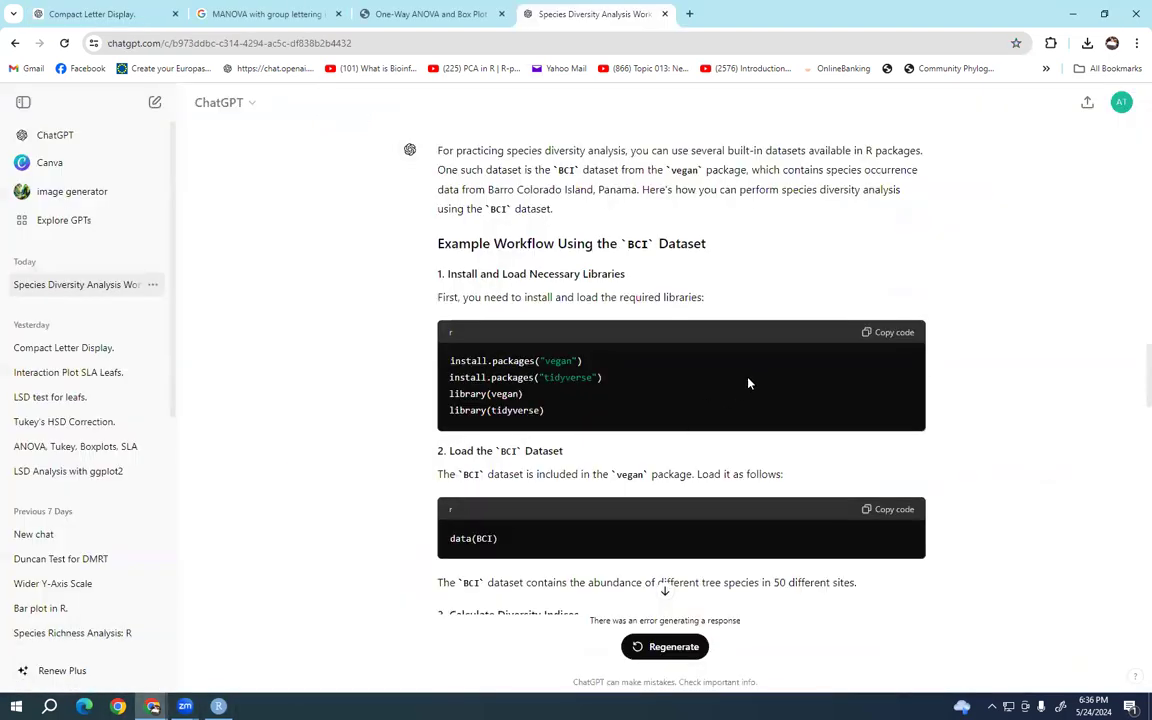
scroll(730, 370, "down", 2)
left_click(890, 303)
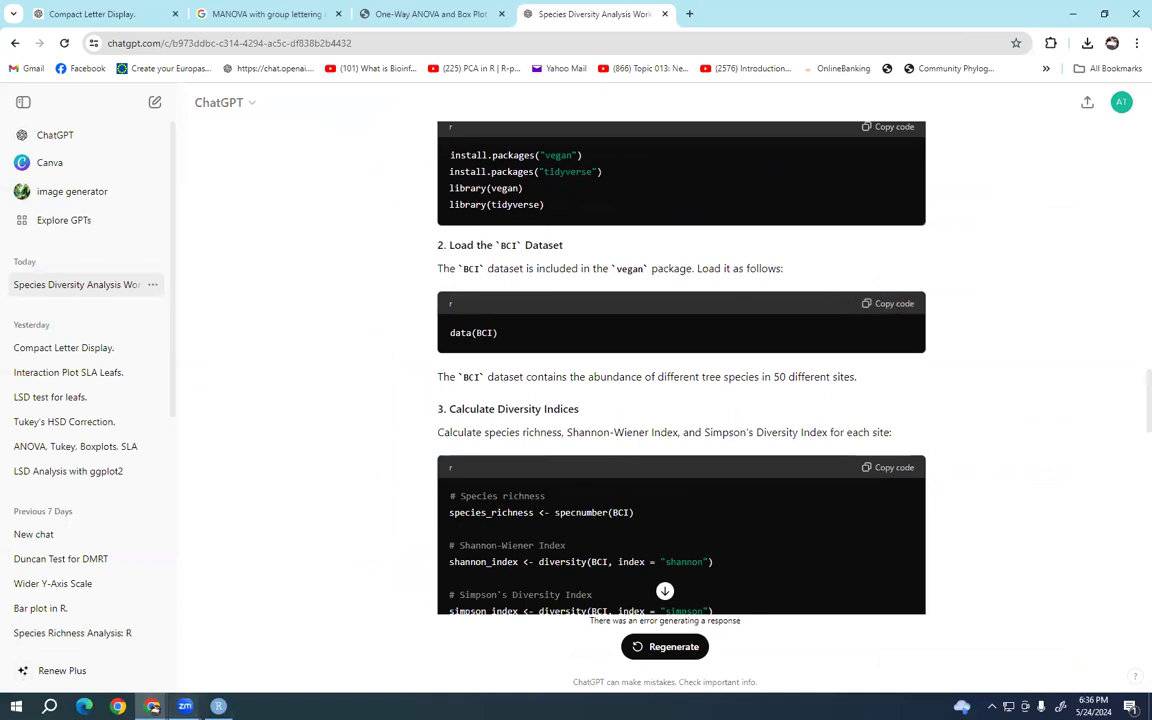
mouse_move(152, 706)
left_click(200, 575)
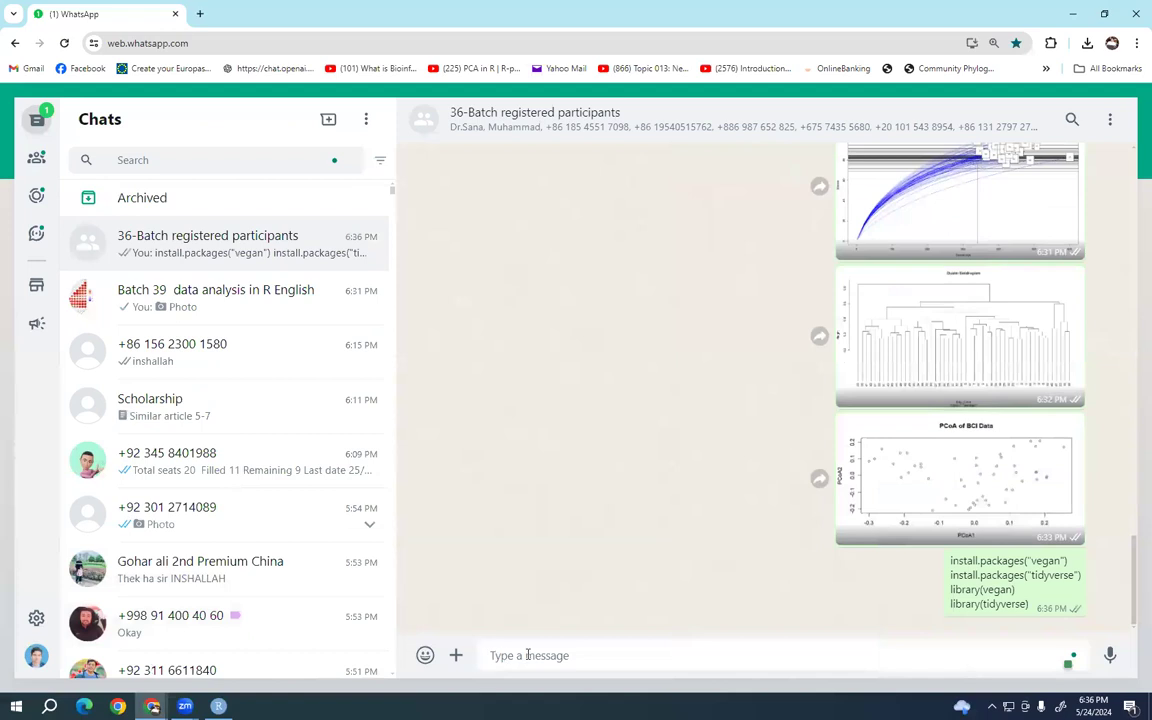
right_click(528, 652)
left_click(548, 501)
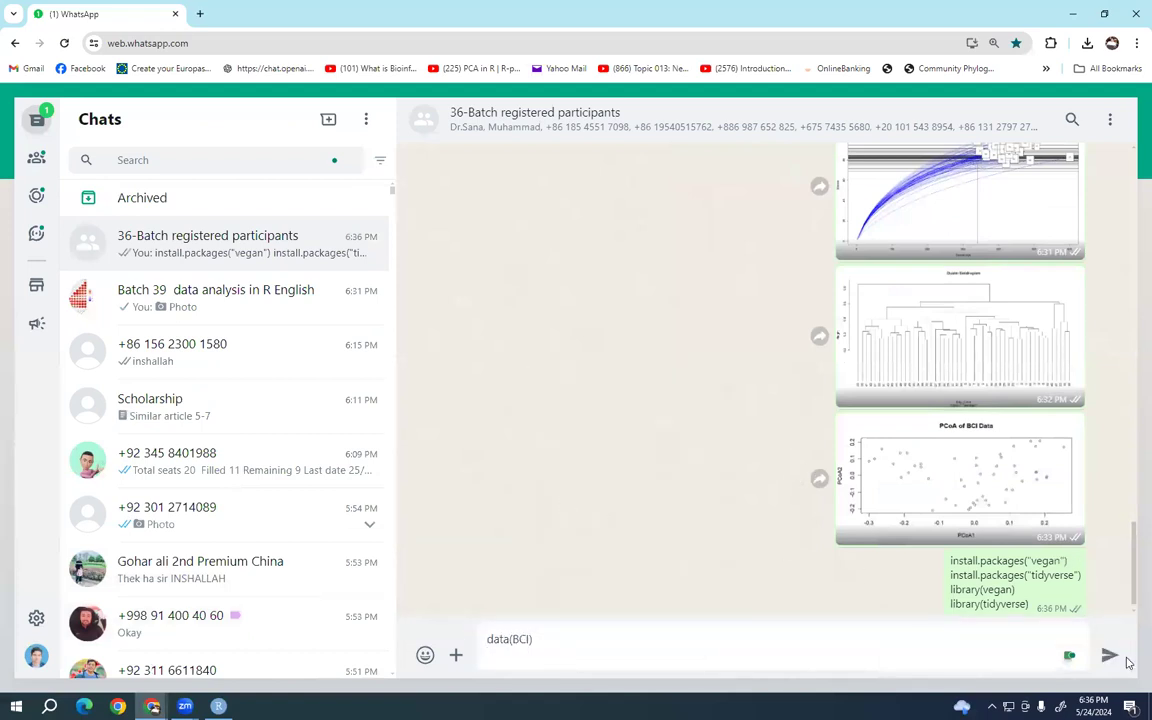
key("Return")
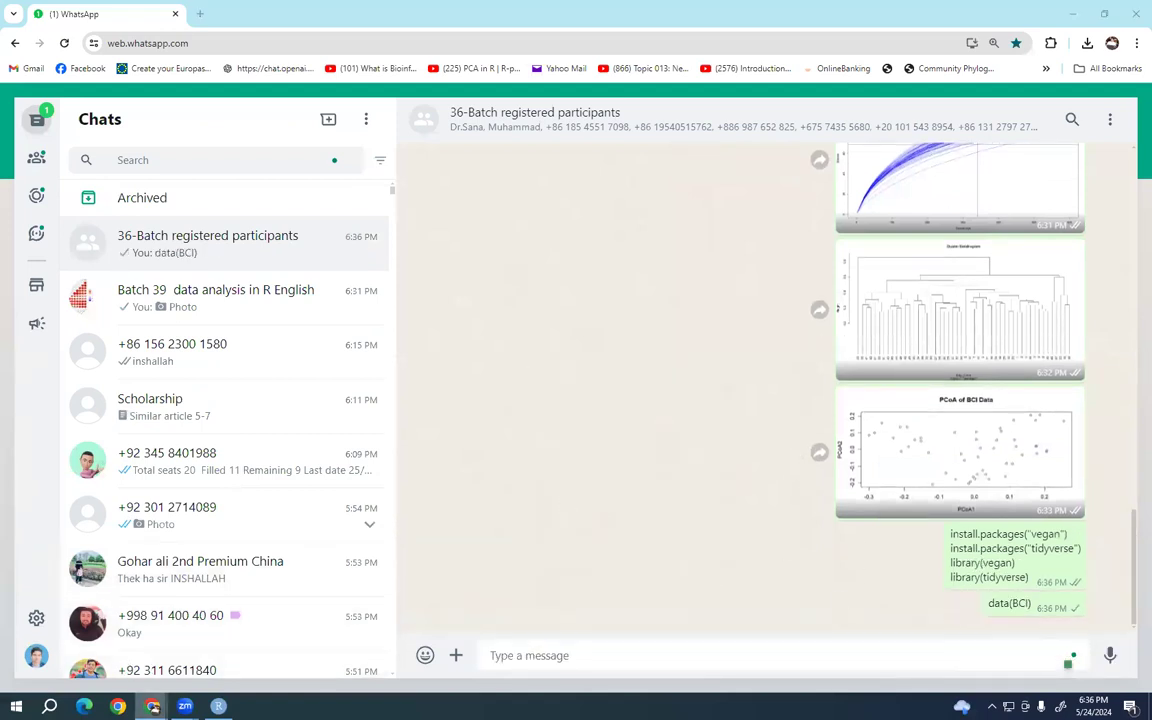
Copy ChatGPT's Calculate Diversity Indices code and send it to the 36-Batch WhatsApp group
mouse_move(152, 706)
left_click(80, 600)
left_click(902, 478)
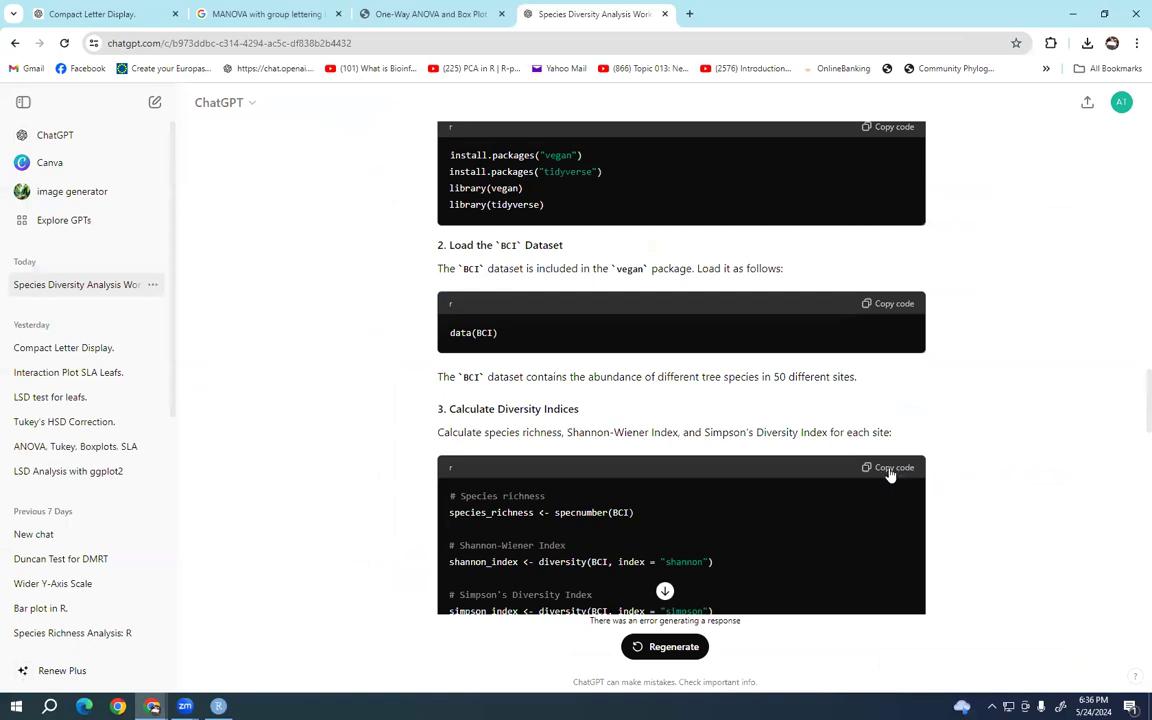
mouse_move(152, 706)
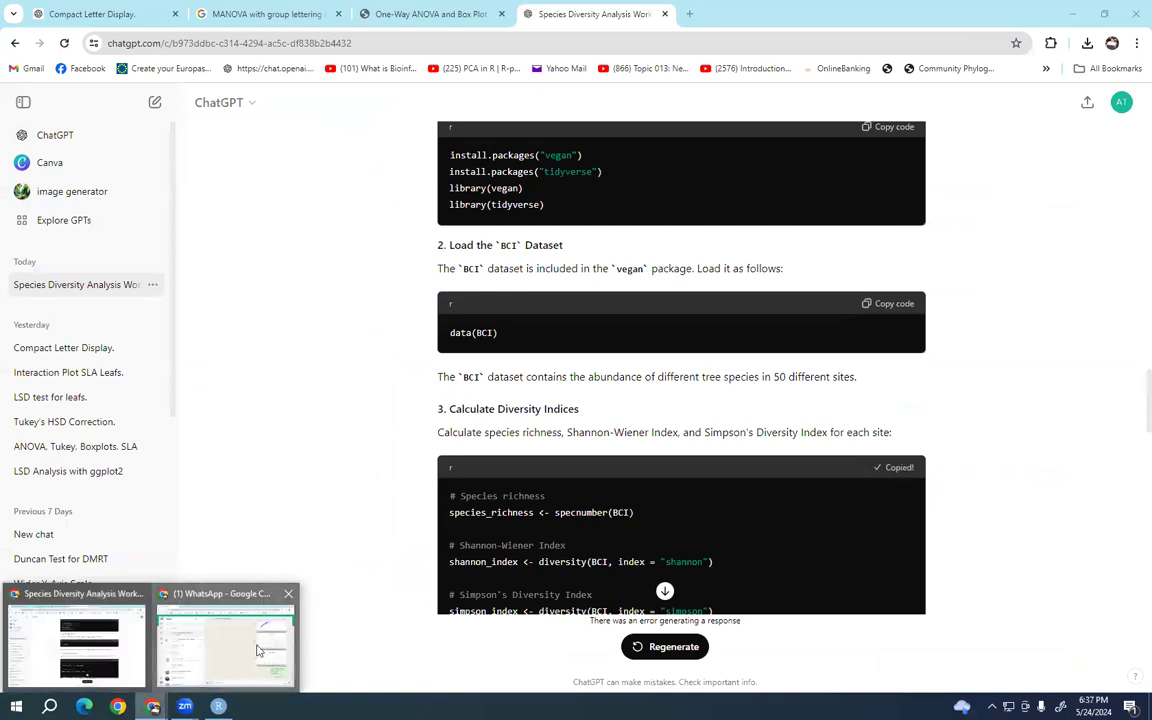
left_click(240, 645)
right_click(620, 658)
left_click(646, 509)
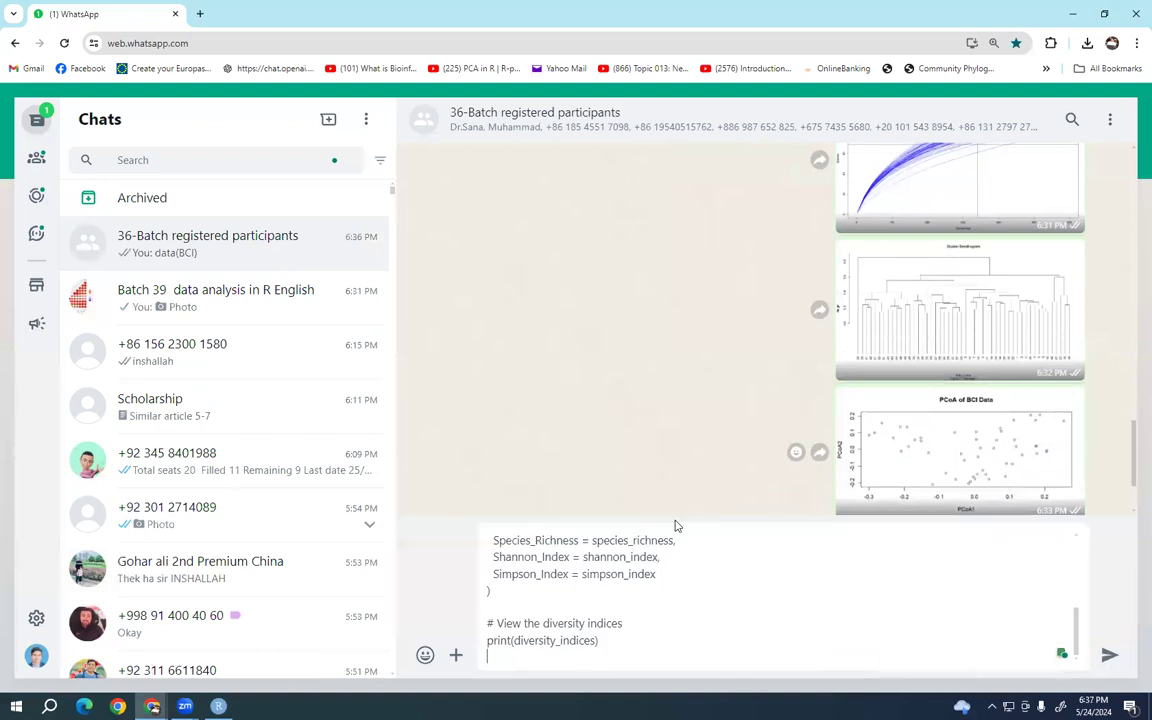
key("Return")
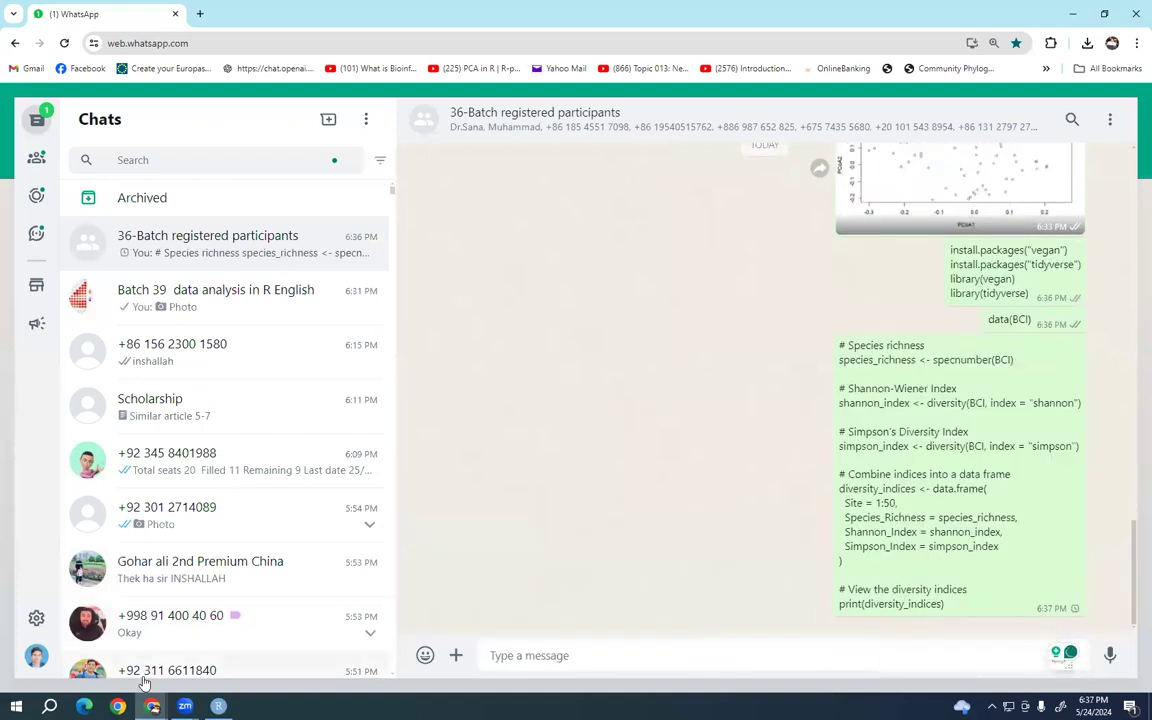
Copy the species richness, Shannon and Simpson code from ChatGPT again and resend it to the 36-Batch group
mouse_move(152, 706)
left_click(72, 640)
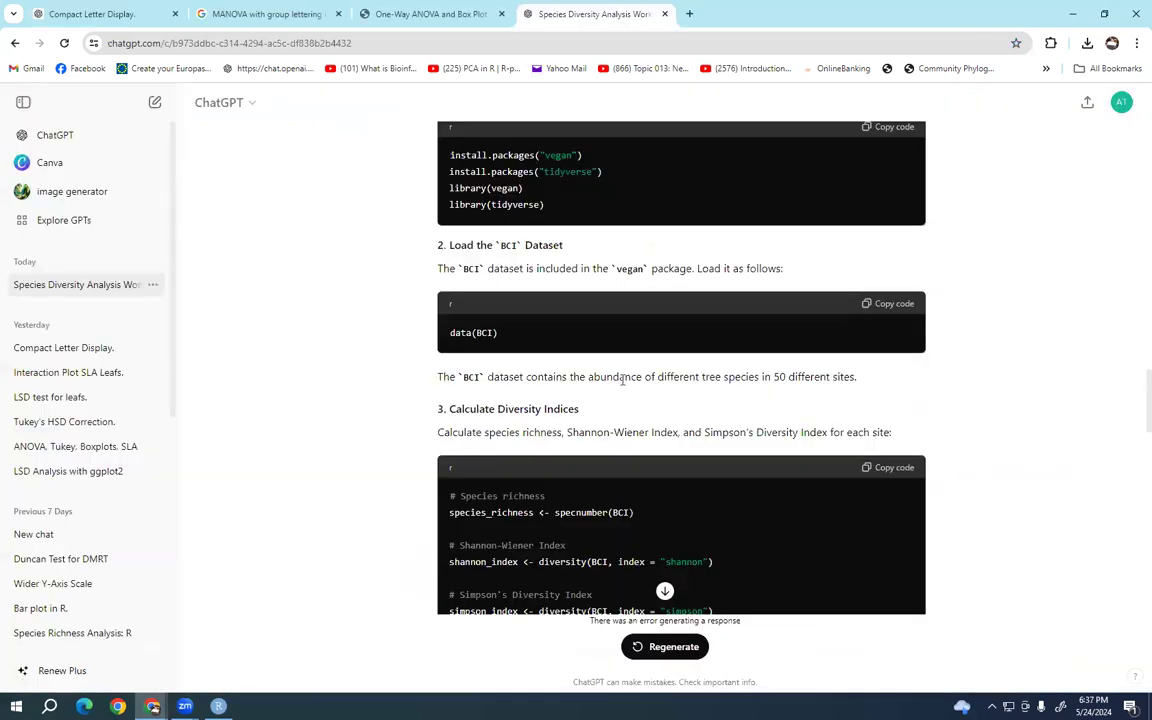
scroll(620, 384, "down", 2)
scroll(619, 384, "down", 1)
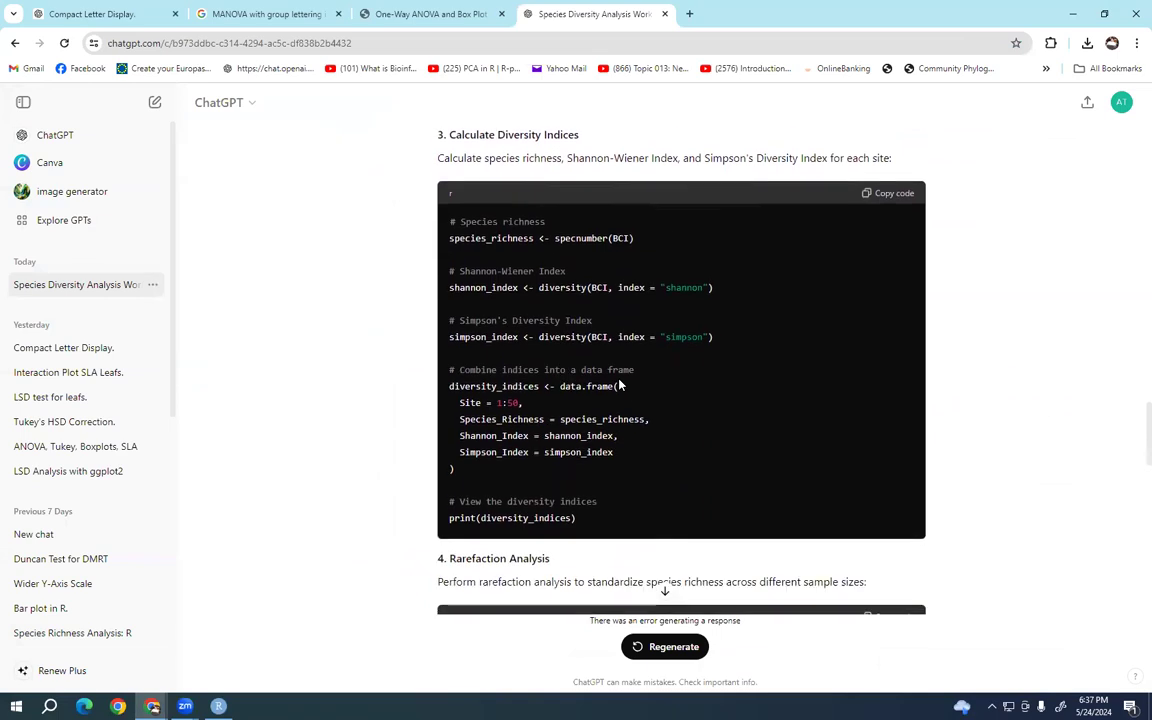
scroll(618, 382, "up", 3)
scroll(618, 382, "down", 4)
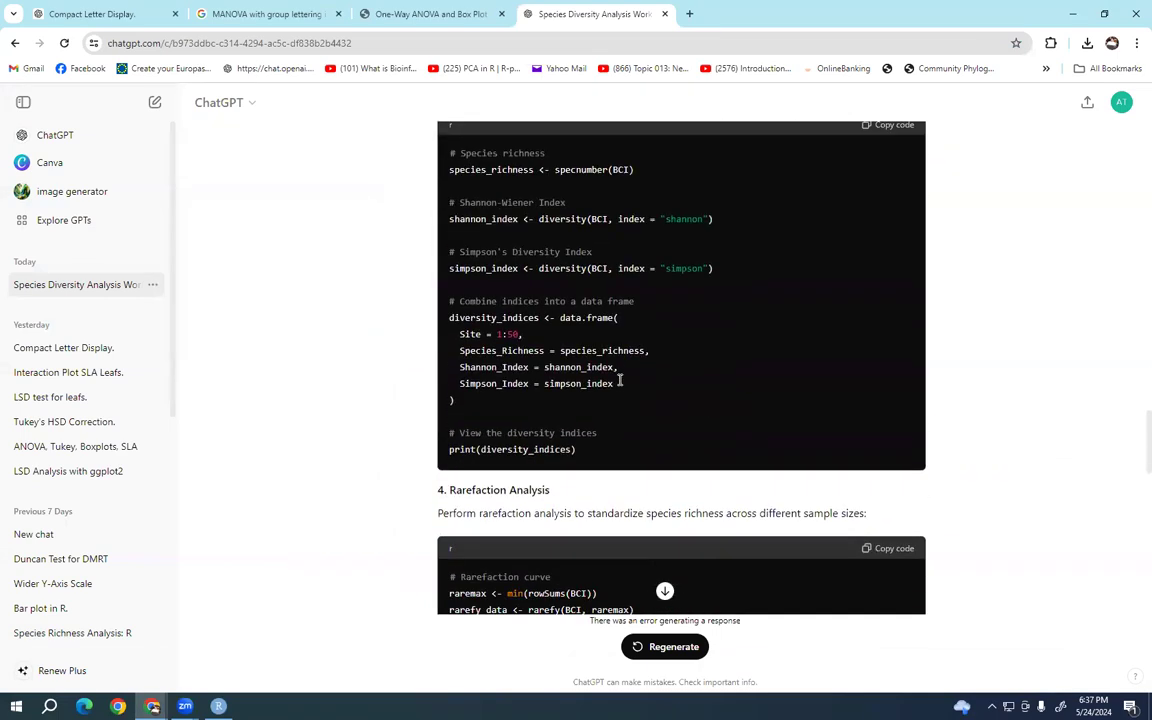
scroll(699, 382, "up", 2)
left_click(891, 332)
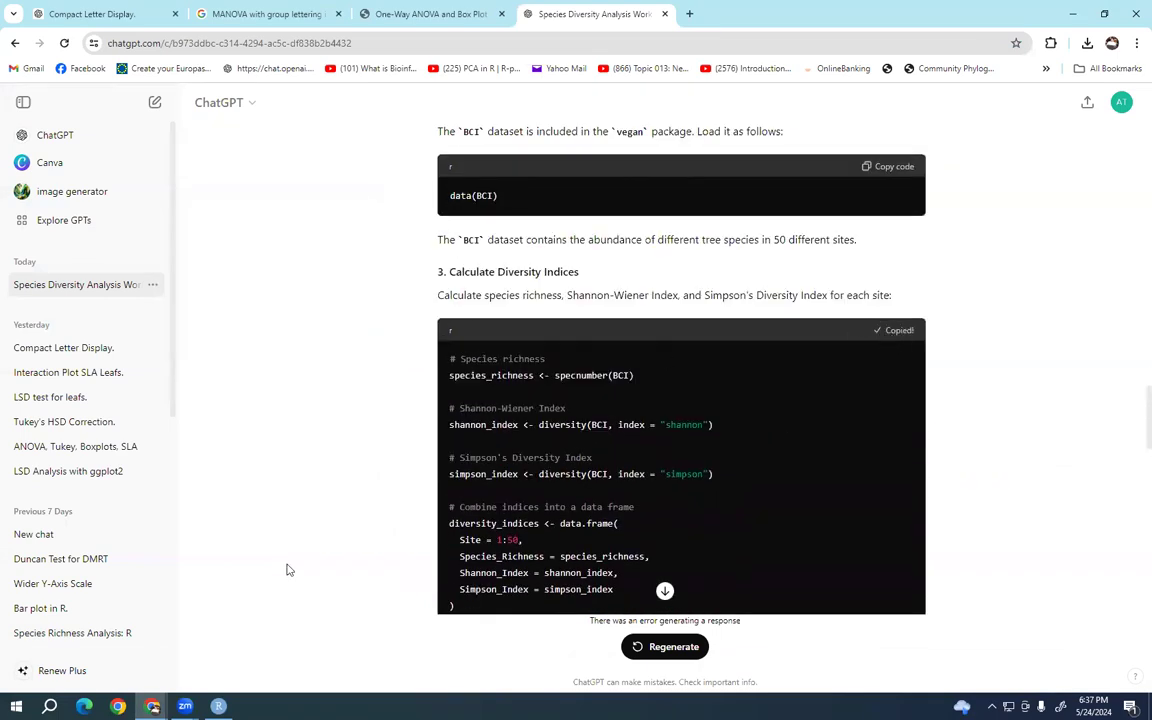
mouse_move(152, 706)
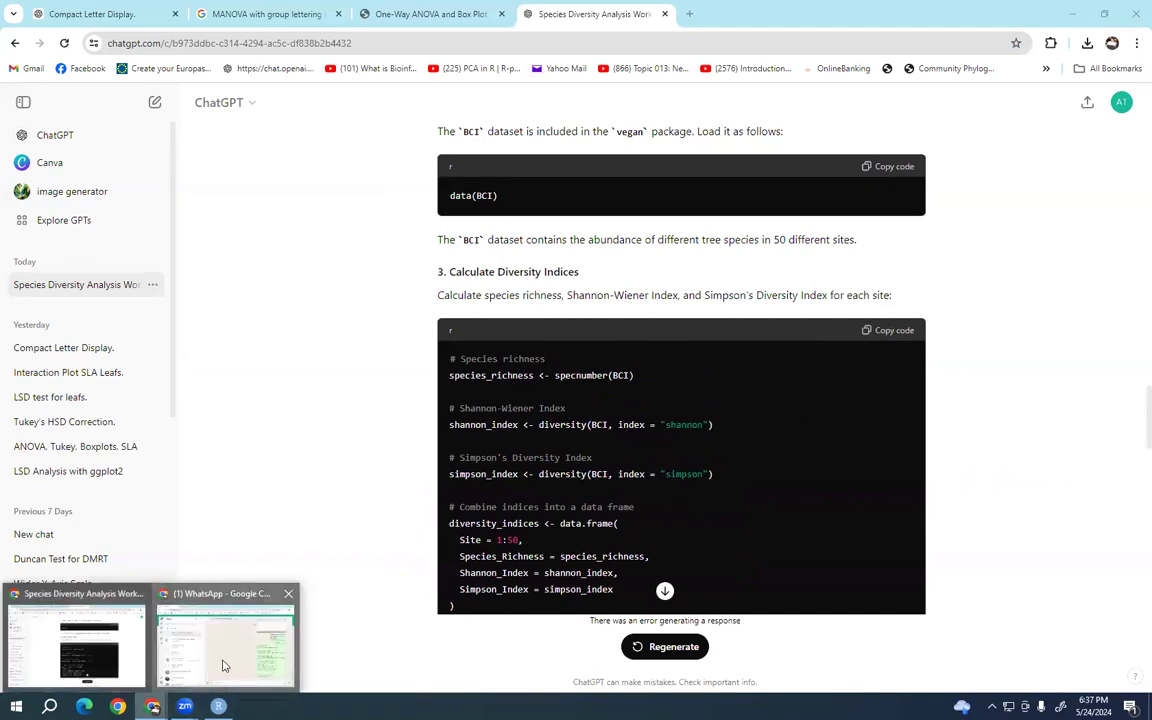
left_click(222, 652)
right_click(622, 655)
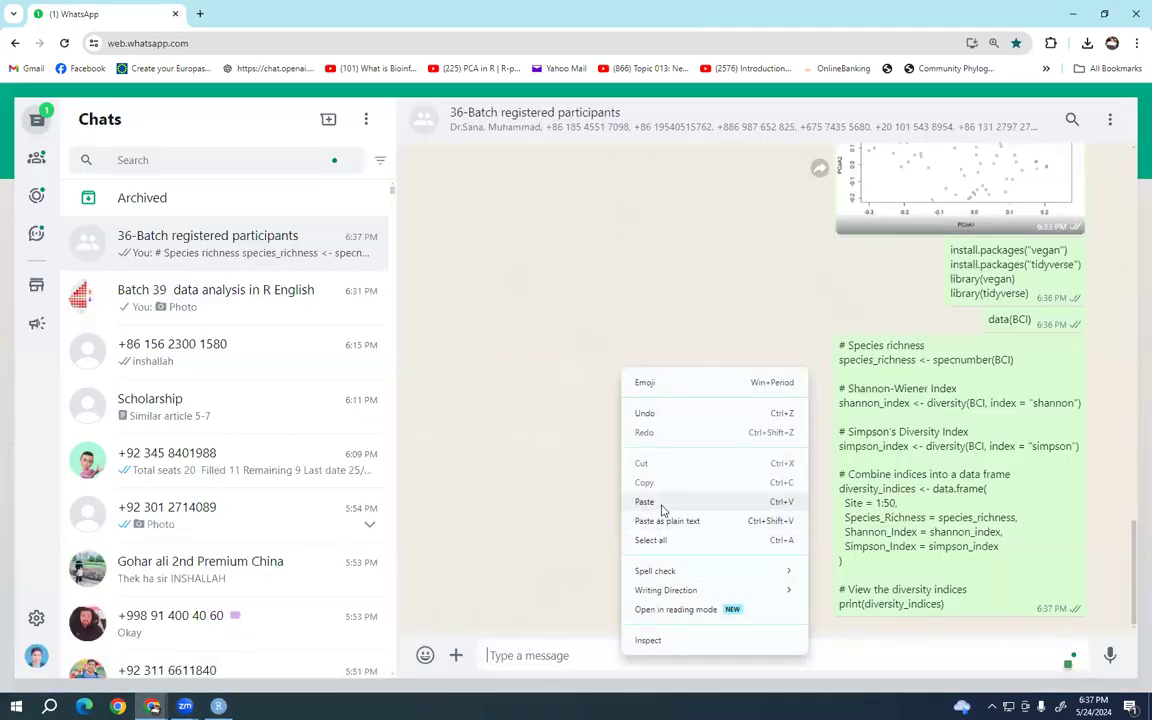
left_click(662, 515)
left_click(1108, 658)
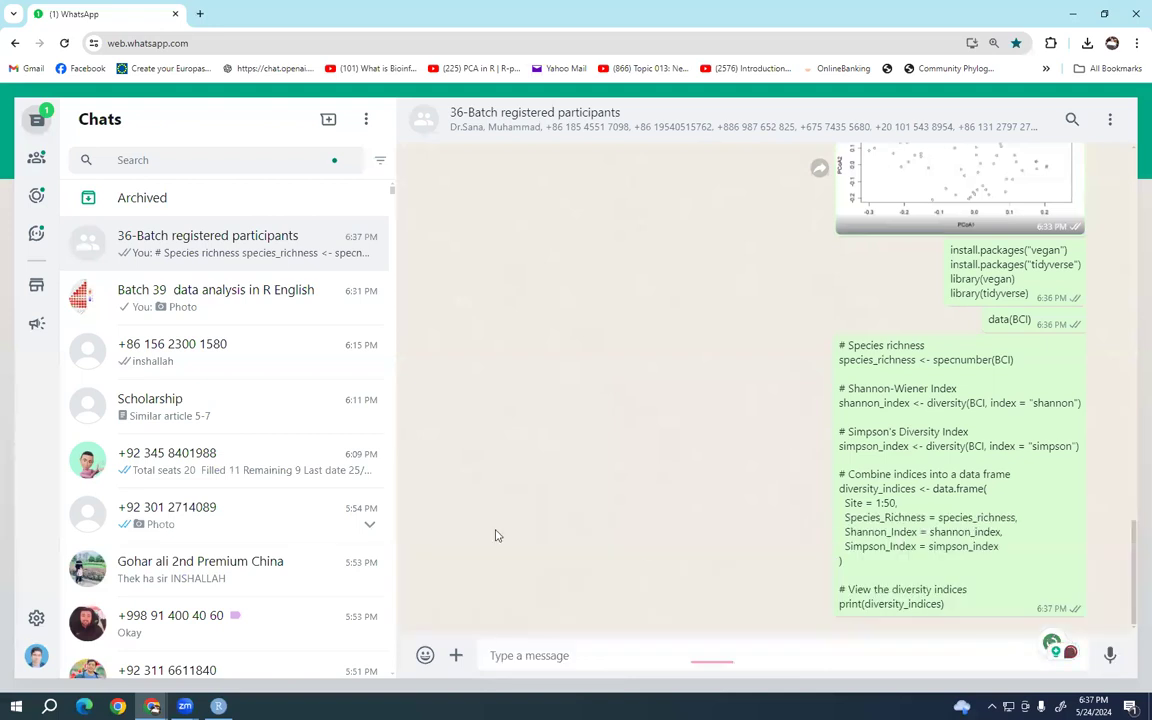
Copy the Rarefaction Analysis code from ChatGPT and send it to the 36-Batch WhatsApp group
mouse_move(152, 706)
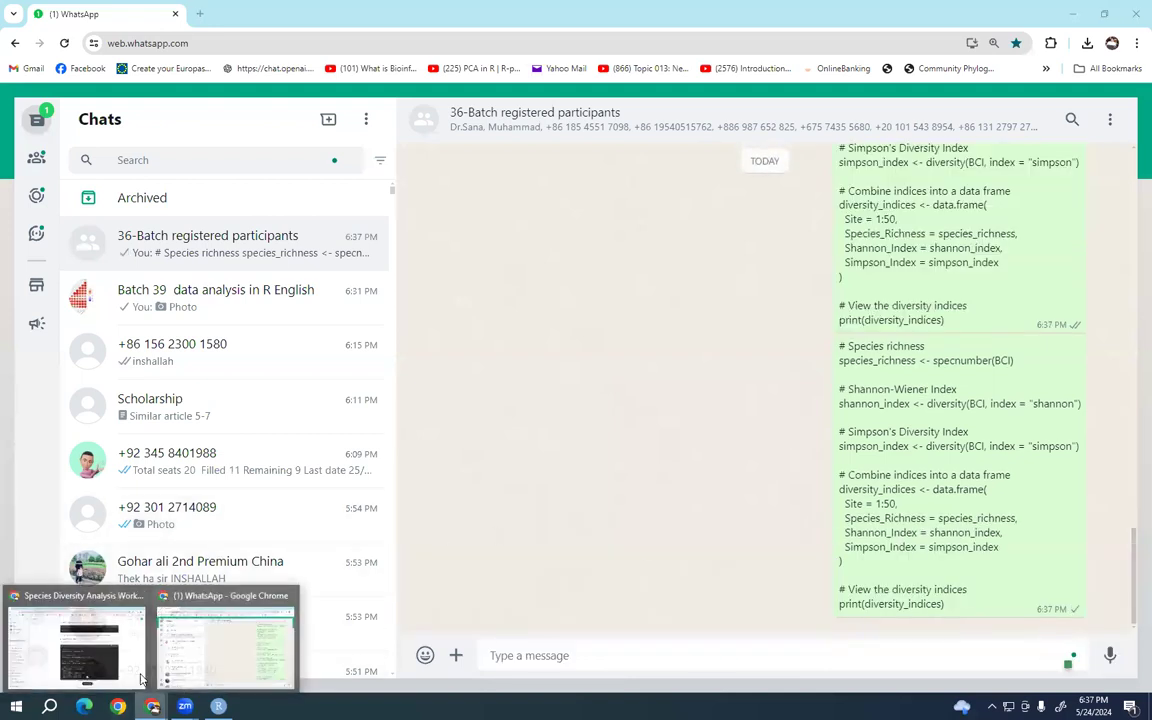
left_click(75, 640)
scroll(805, 427, "down", 5)
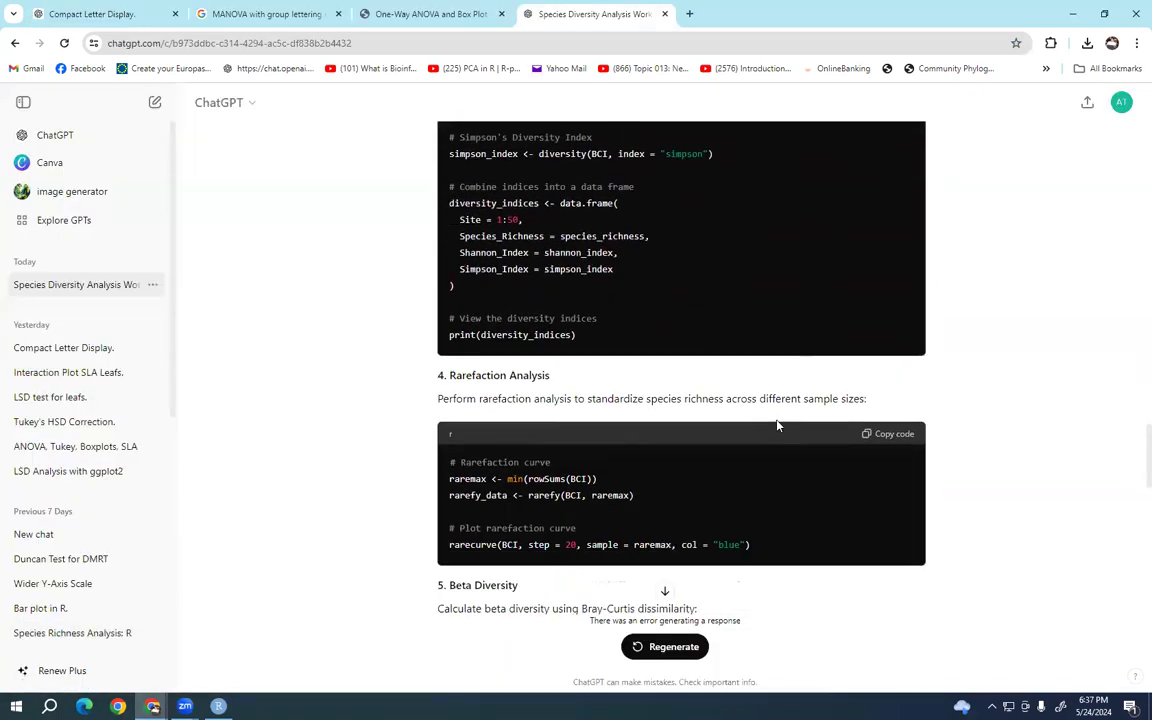
left_click(907, 275)
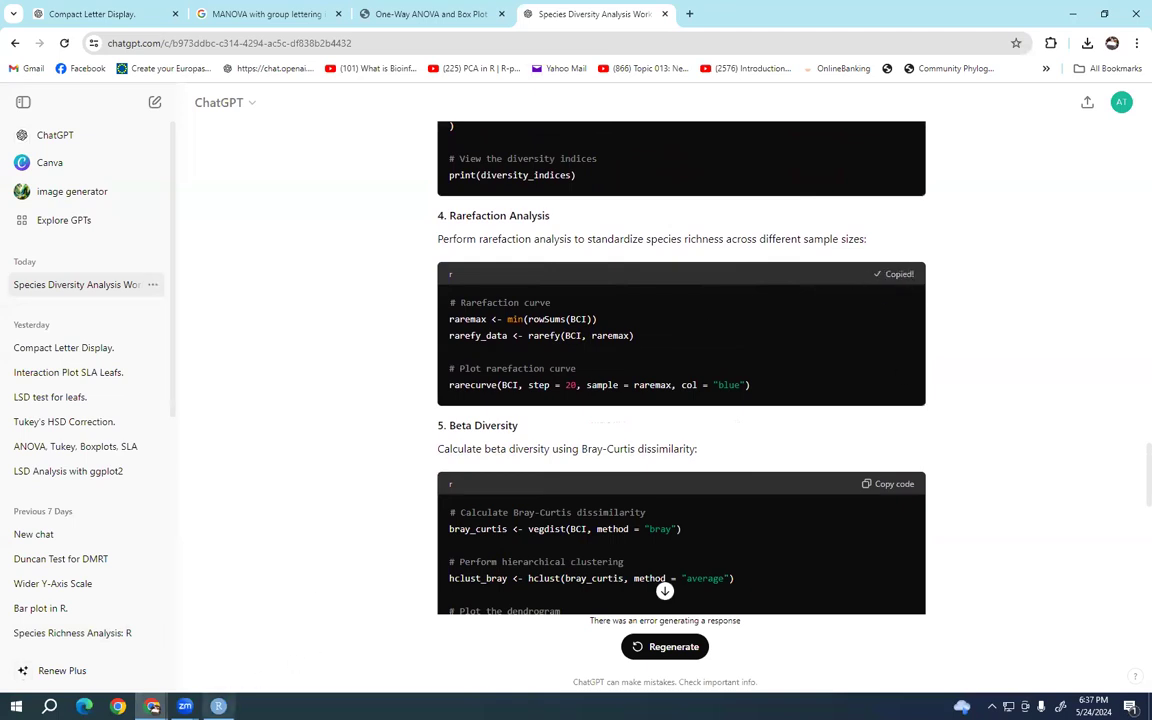
mouse_move(152, 706)
left_click(221, 672)
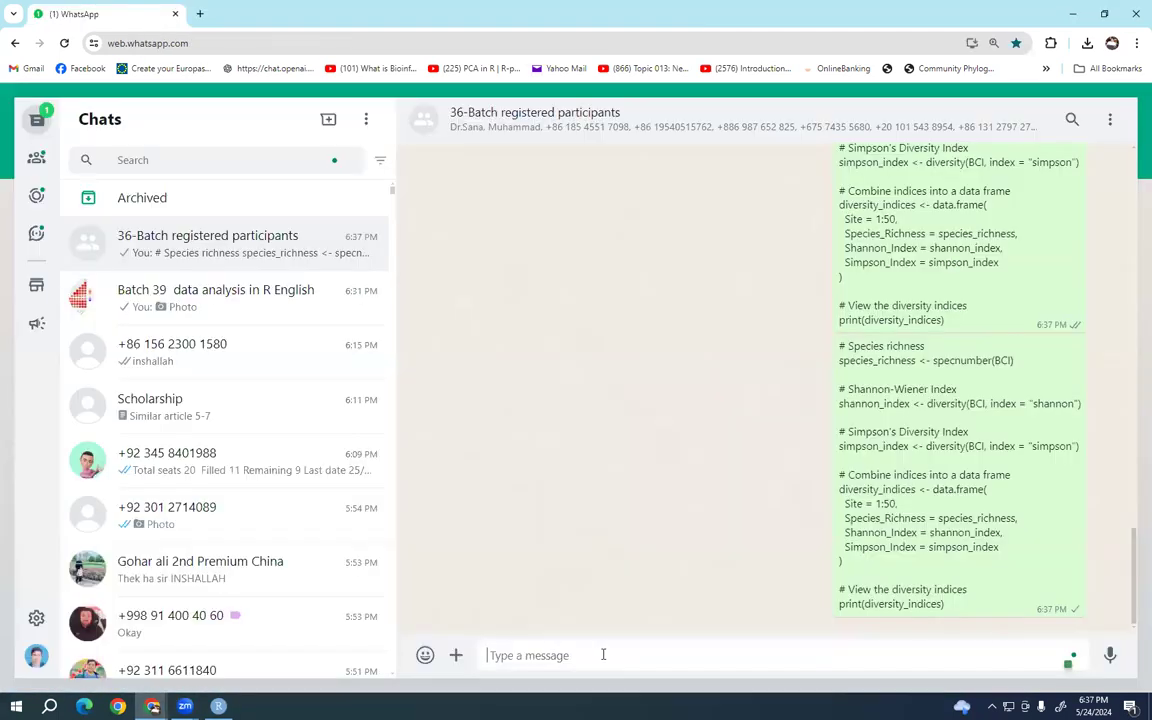
right_click(603, 654)
left_click(594, 502)
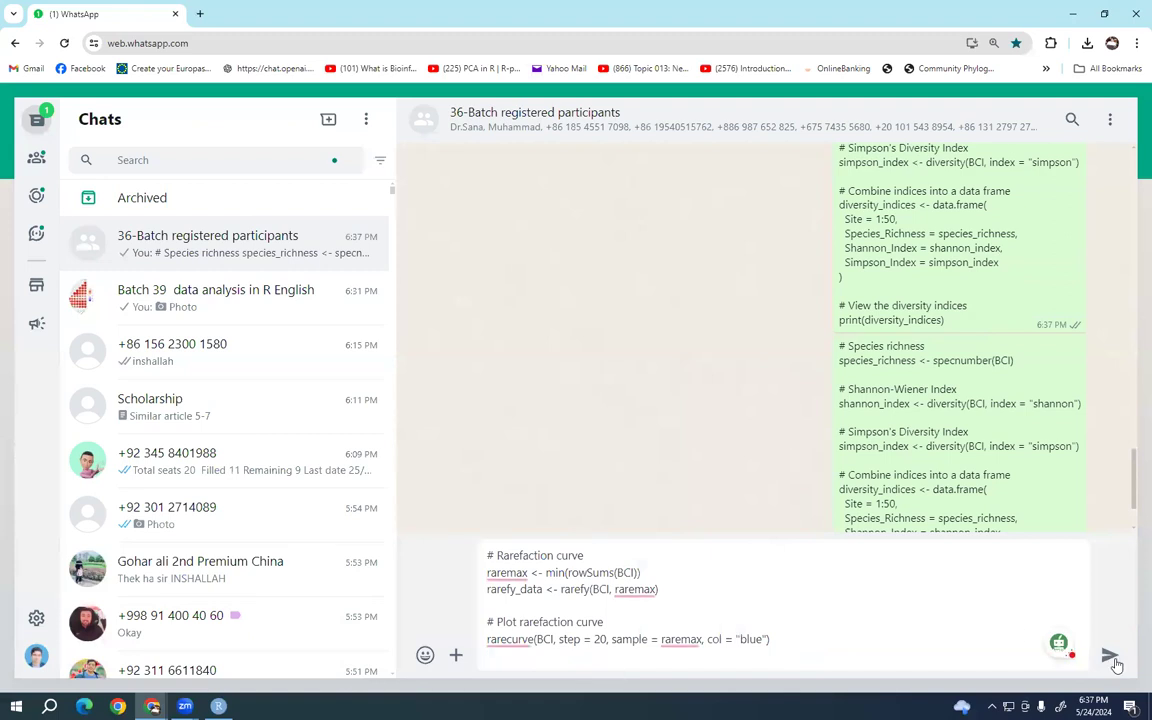
left_click(1110, 656)
Copy the Beta Diversity code with Bray-Curtis dissimilarity and dendrogram from ChatGPT and send it to the 36-Batch group
mouse_move(152, 706)
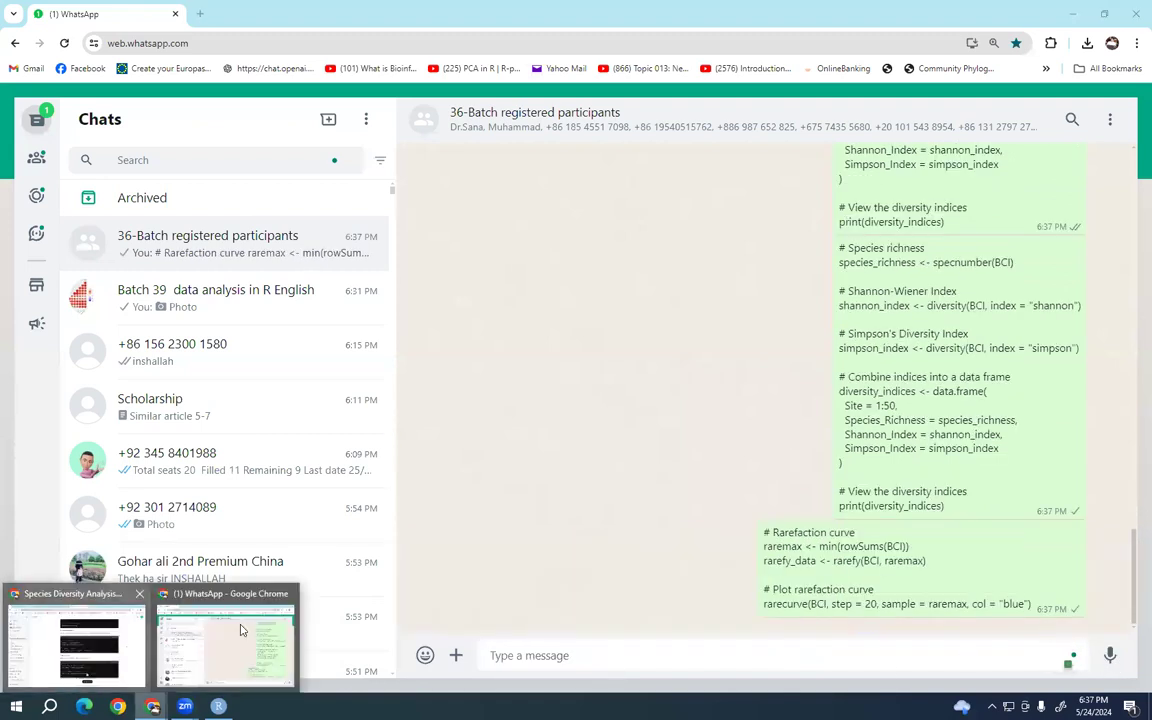
left_click(75, 645)
scroll(790, 451, "down", 5)
left_click(913, 210)
mouse_move(152, 706)
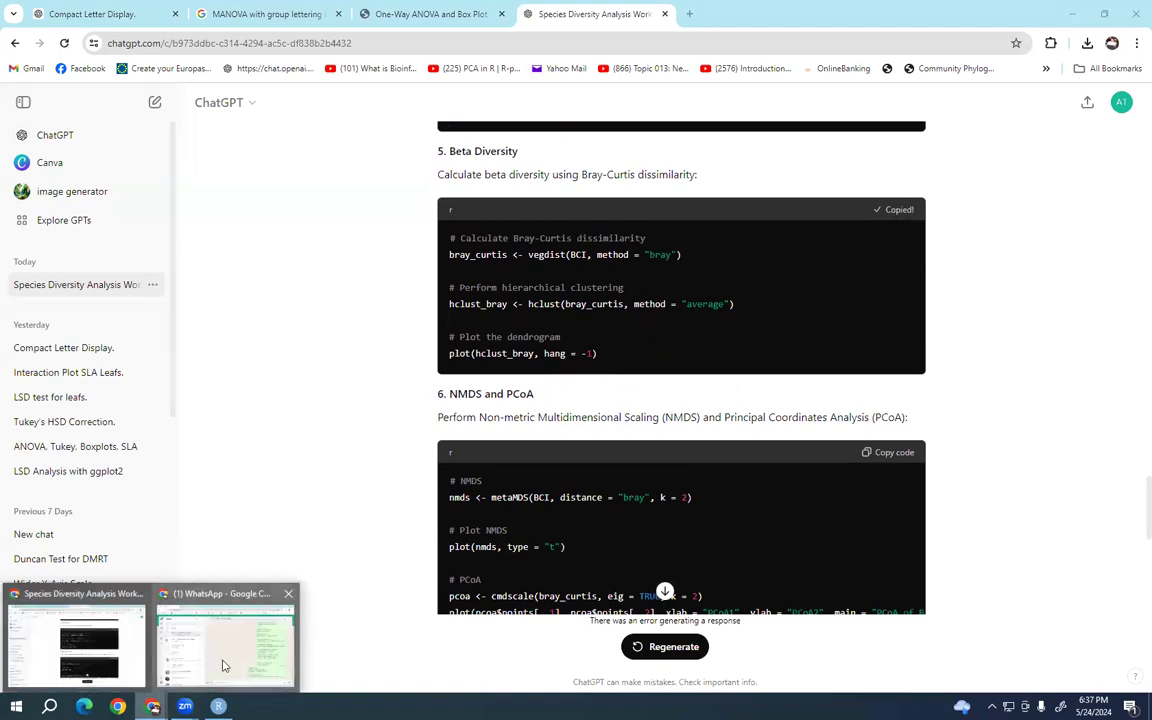
left_click(224, 665)
right_click(576, 658)
left_click(597, 504)
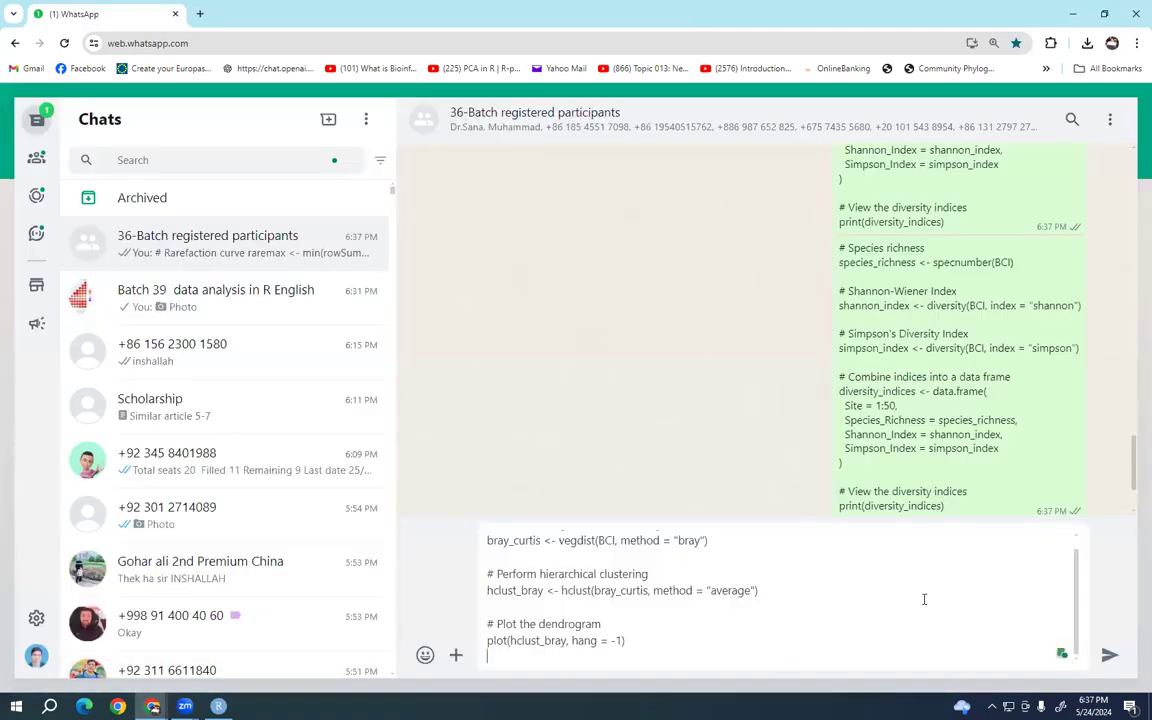
left_click(1108, 657)
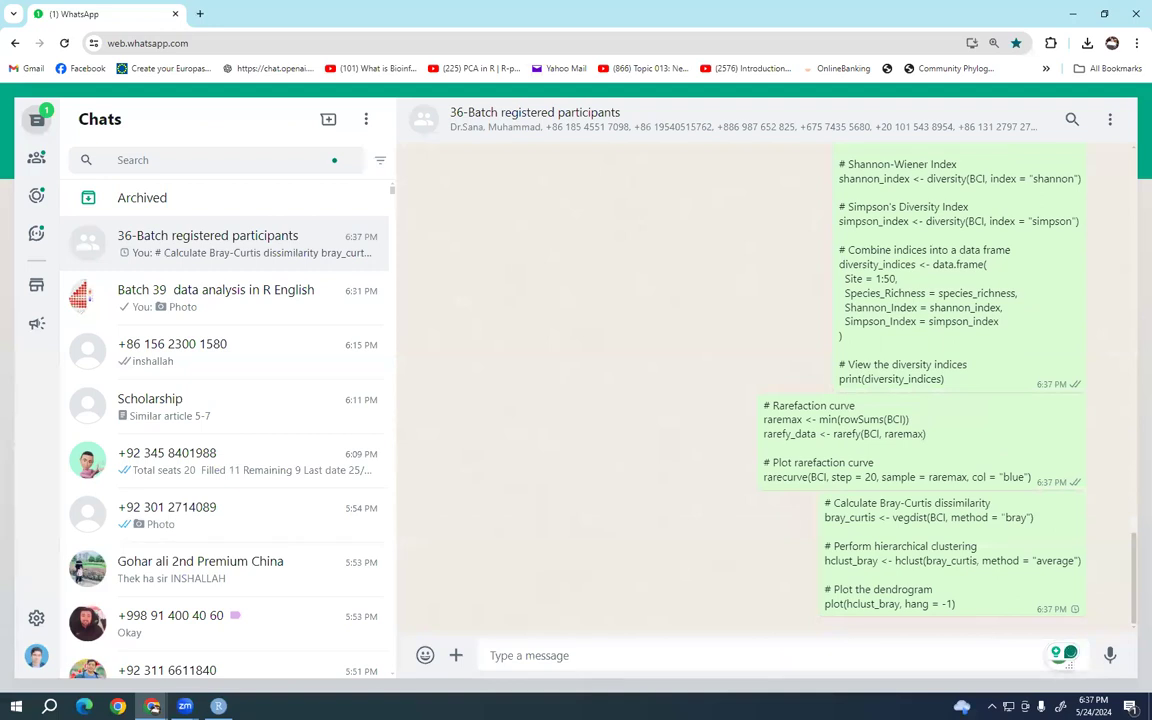
Copy the NMDS and PCoA code from ChatGPT and send it to the 36-Batch WhatsApp group
mouse_move(152, 706)
left_click(130, 650)
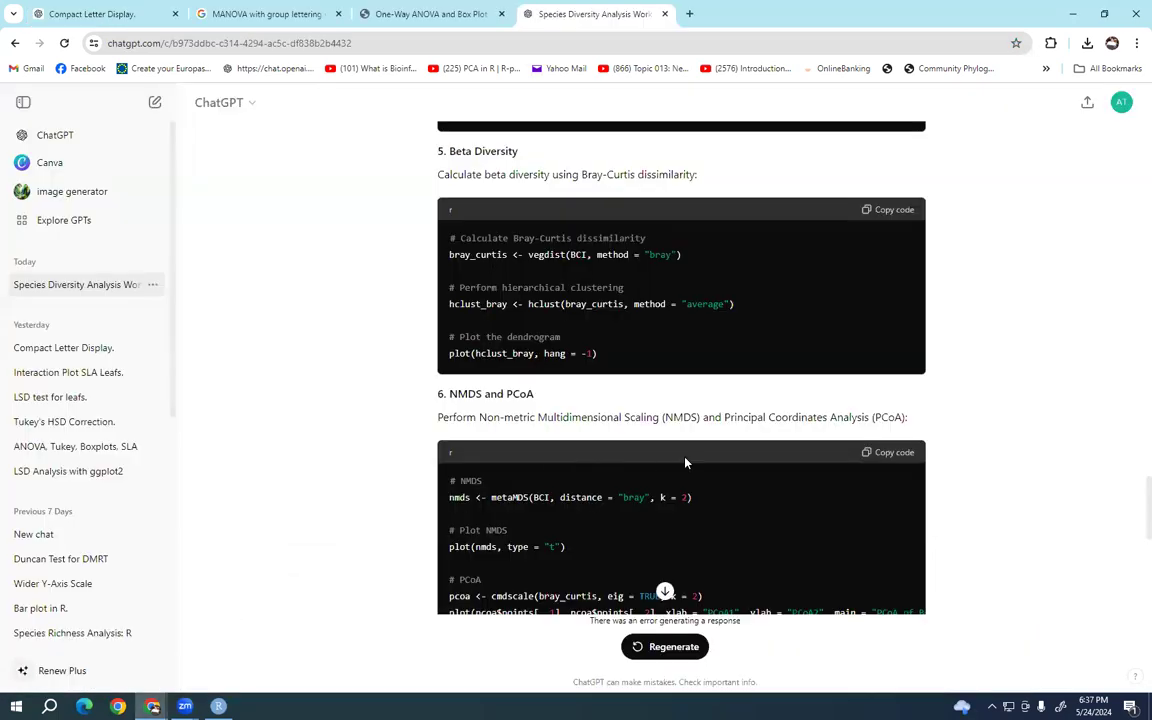
scroll(685, 462, "down", 3)
scroll(843, 329, "up", 2)
left_click(887, 318)
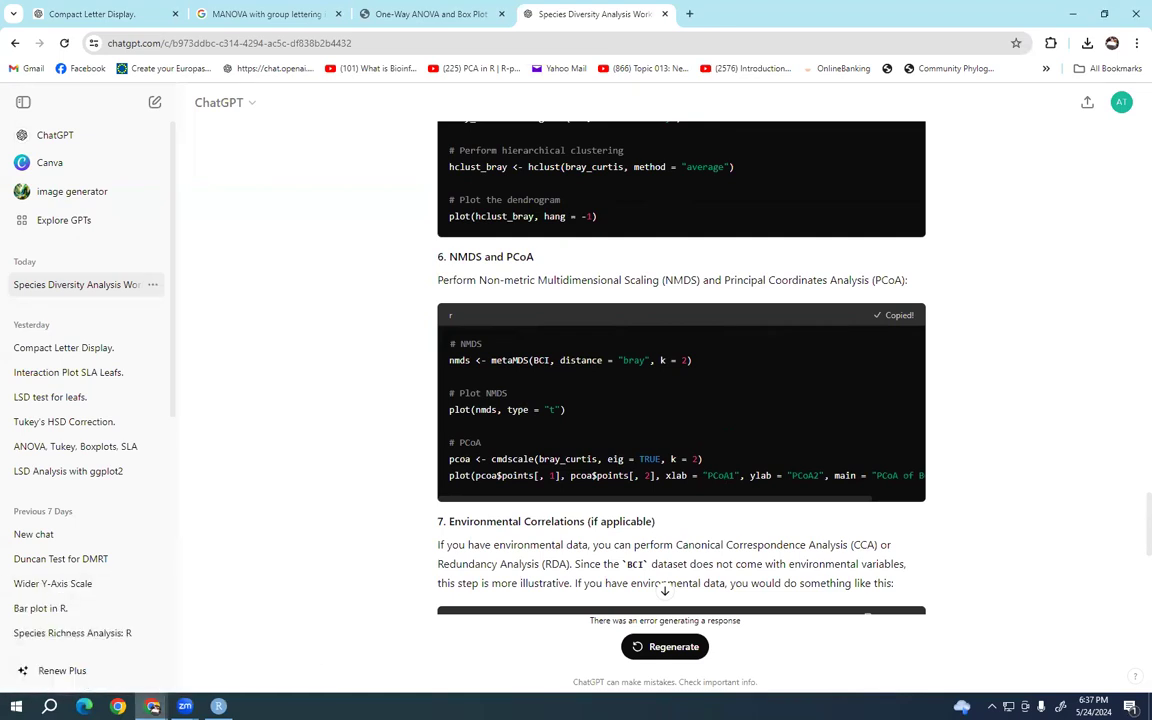
mouse_move(152, 706)
left_click(225, 640)
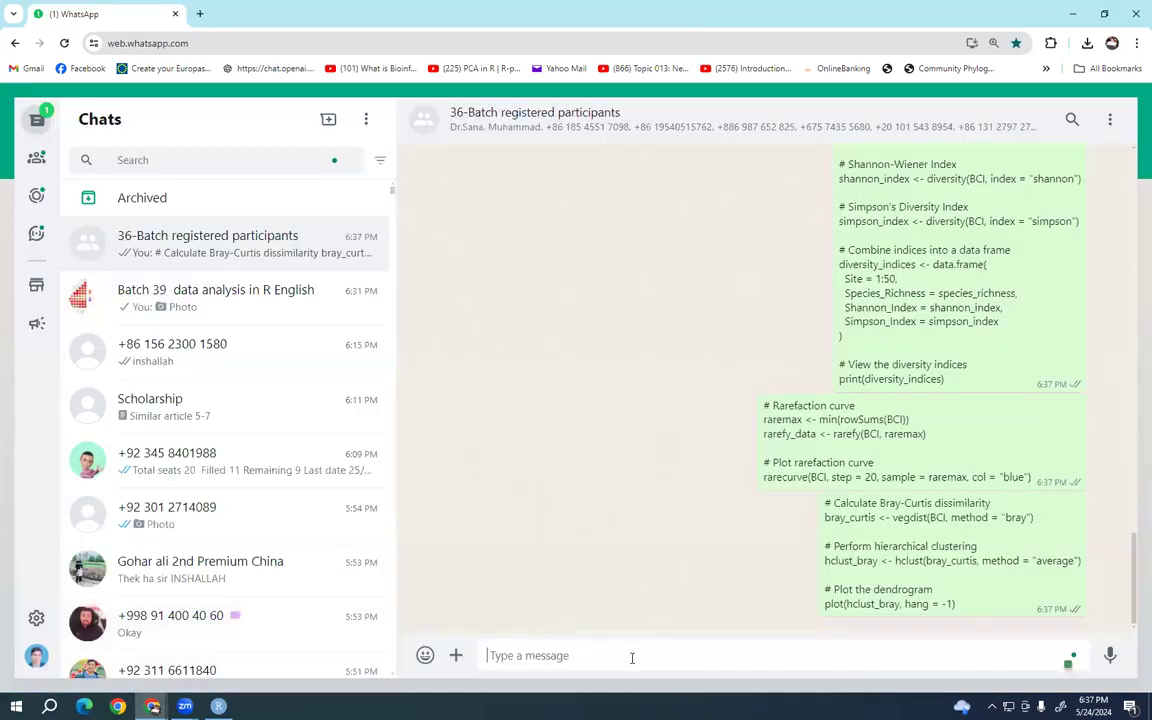
right_click(632, 658)
left_click(675, 522)
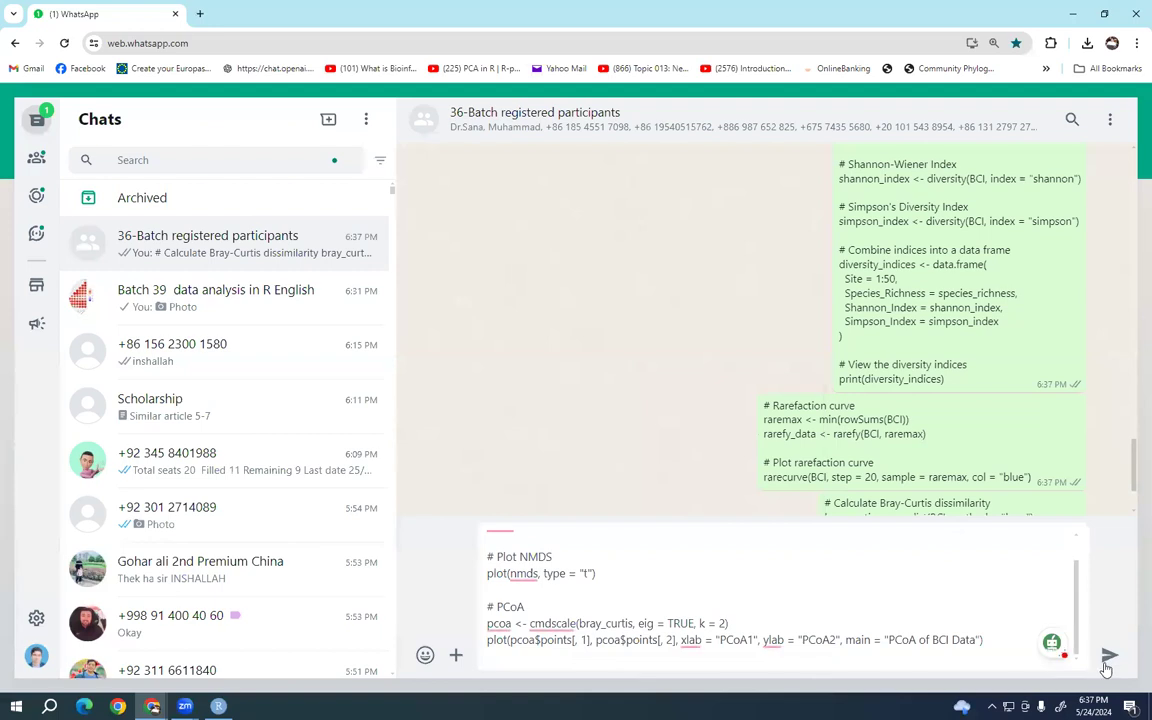
left_click(1107, 662)
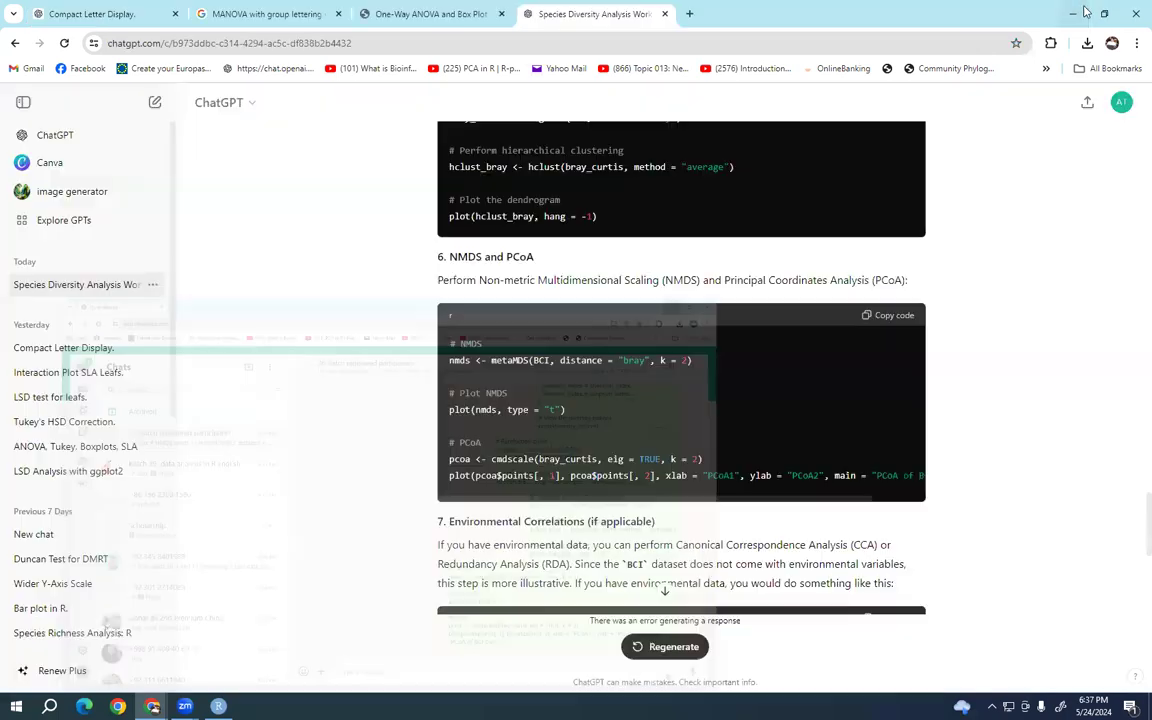
Minimize both browser windows to return to RStudio and show the start of the species diversity script
left_click(1071, 14)
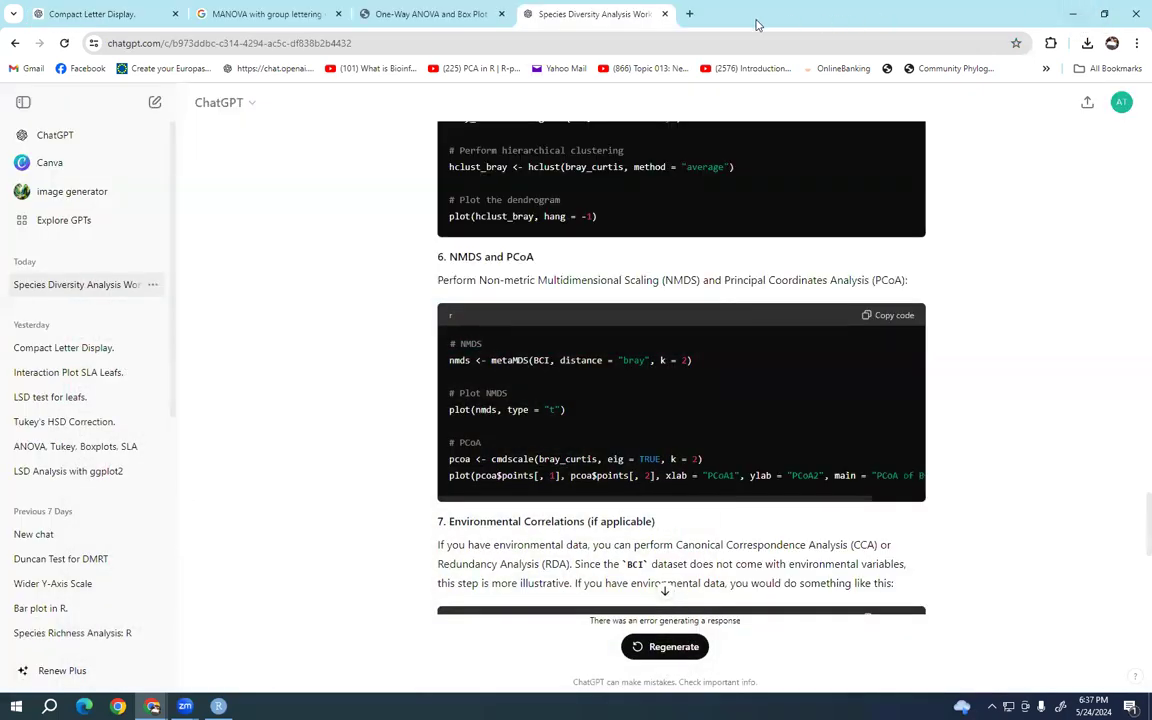
left_click(1073, 17)
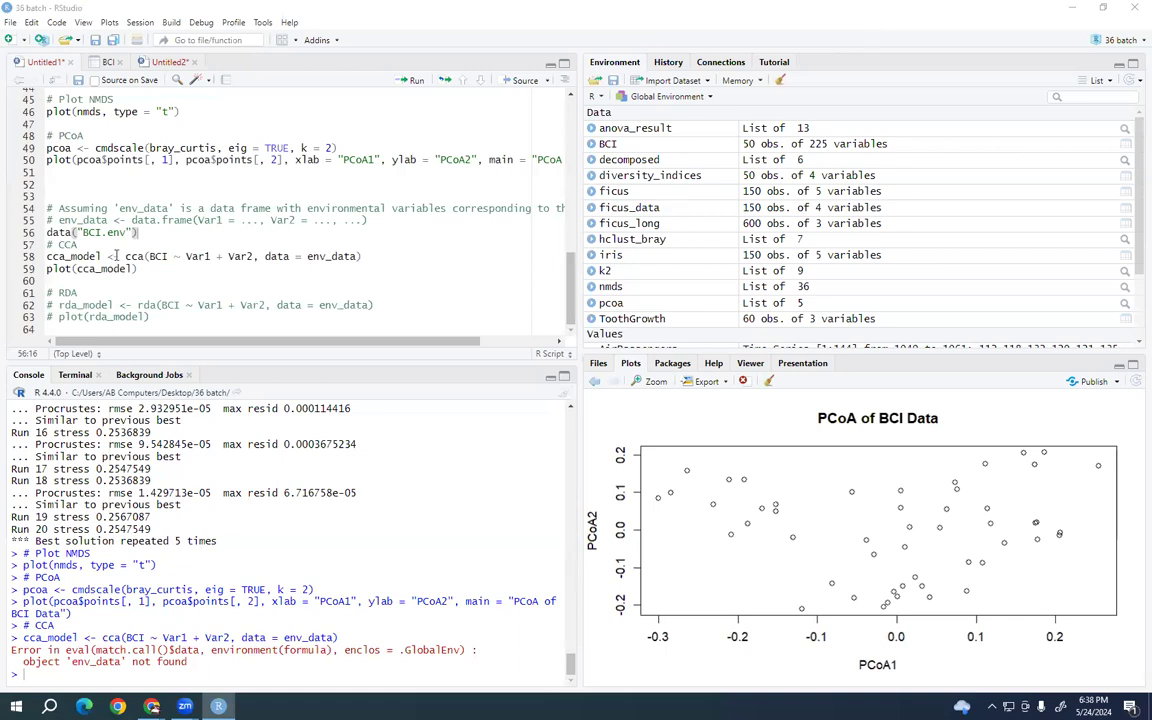
scroll(116, 256, "up", 15)
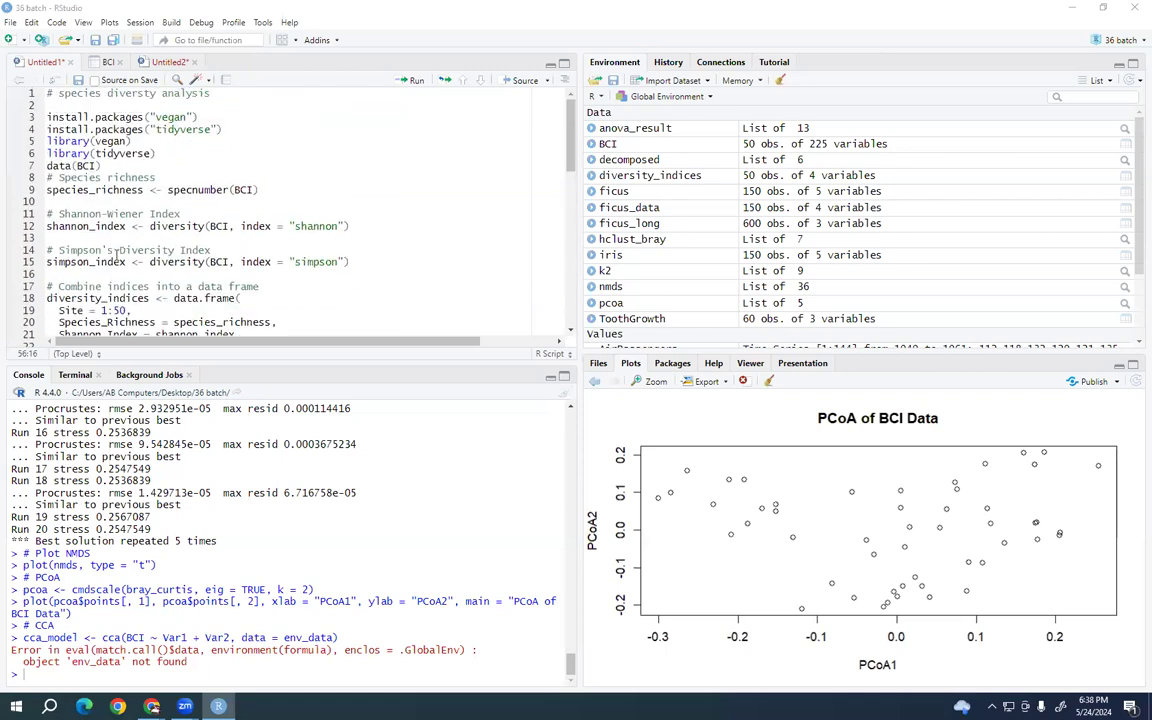
Review the script's diversity index, rarefaction curve and Bray-Curtis clustering sections on the BCI data
scroll(67, 208, "down", 4)
scroll(69, 208, "up", 4)
scroll(137, 259, "down", 3)
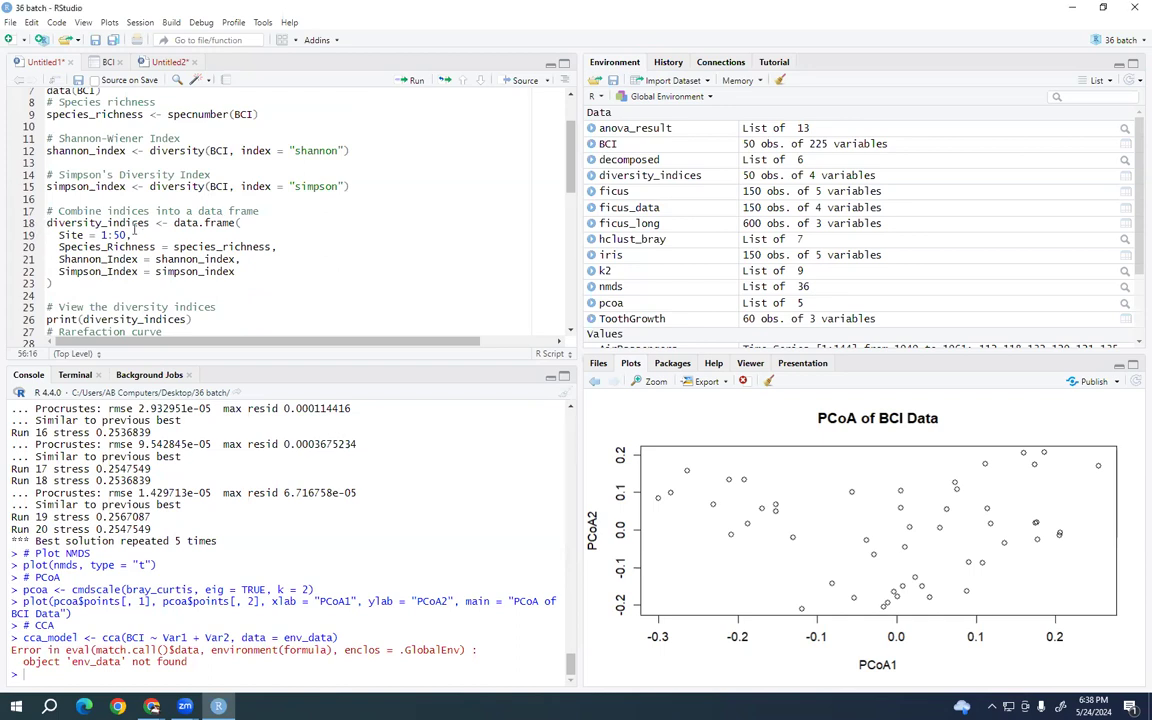
scroll(134, 229, "down", 3)
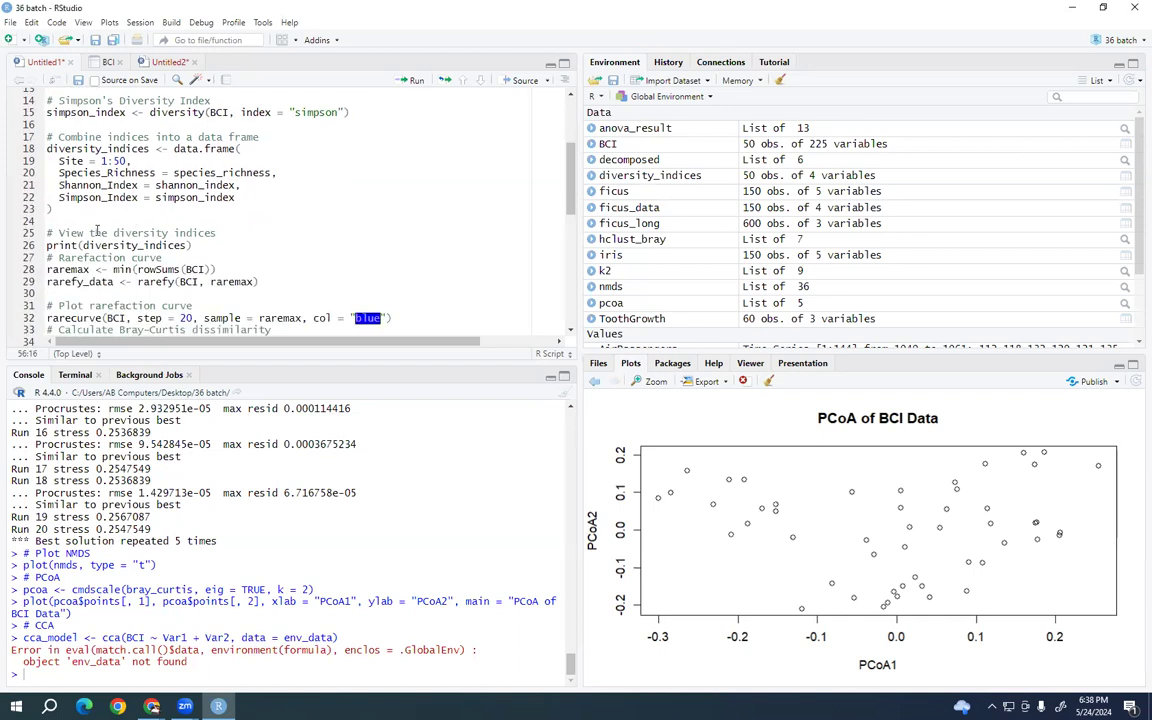
scroll(97, 231, "down", 1)
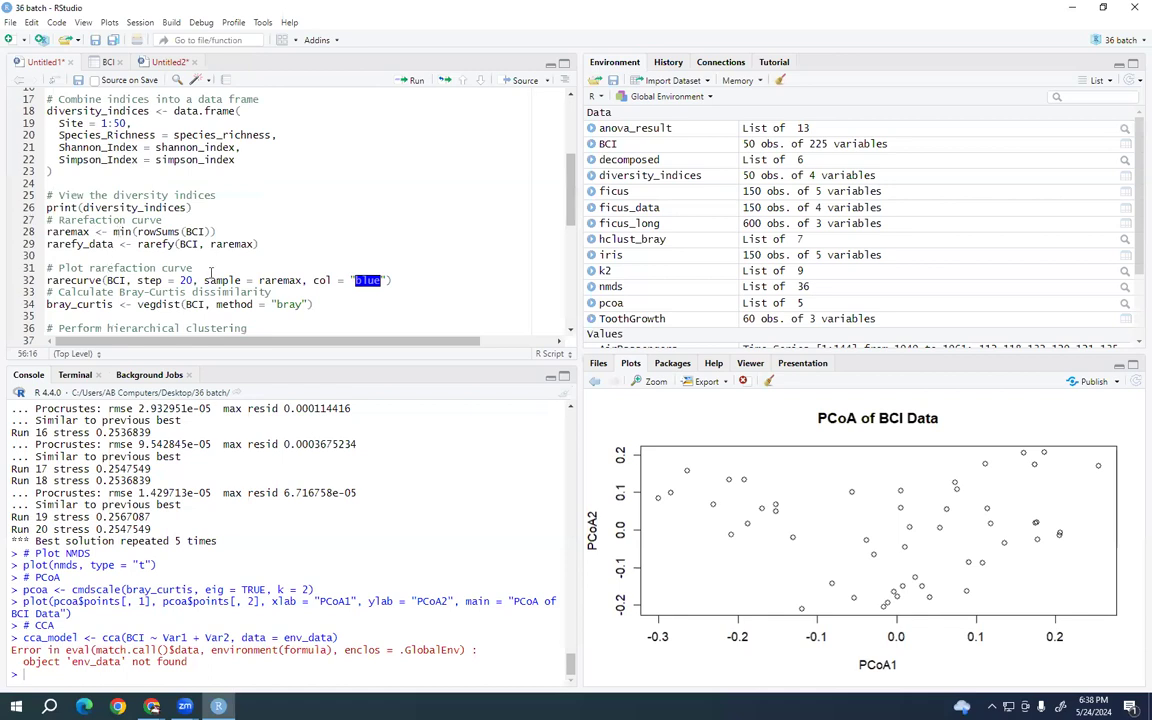
scroll(211, 271, "down", 2)
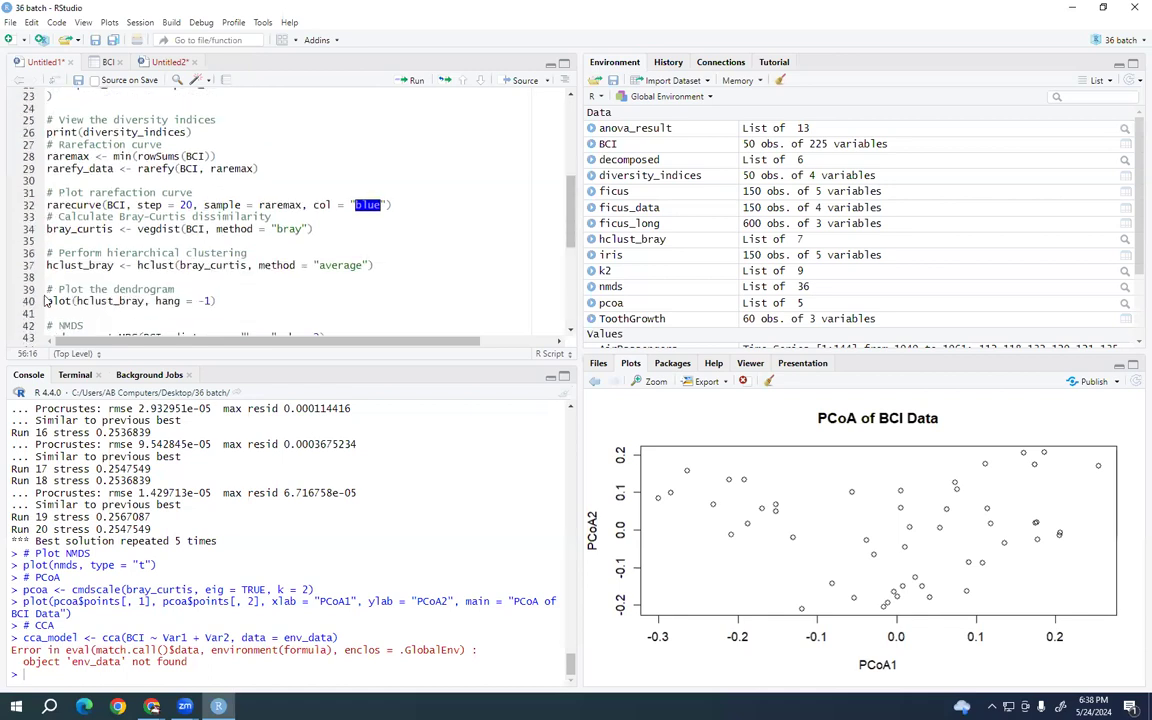
scroll(52, 299, "down", 1)
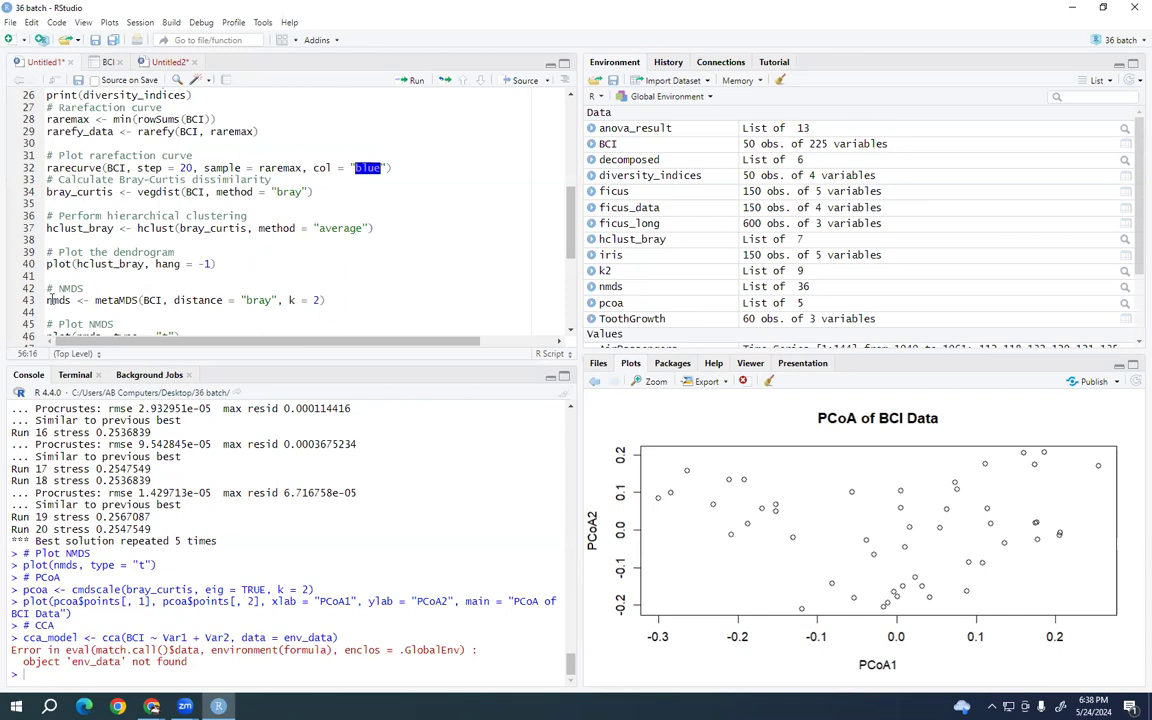
Examine the NMDS, PCoA and CCA code blocks in the rest of the species diversity script
left_click_drag(46, 300, 336, 300)
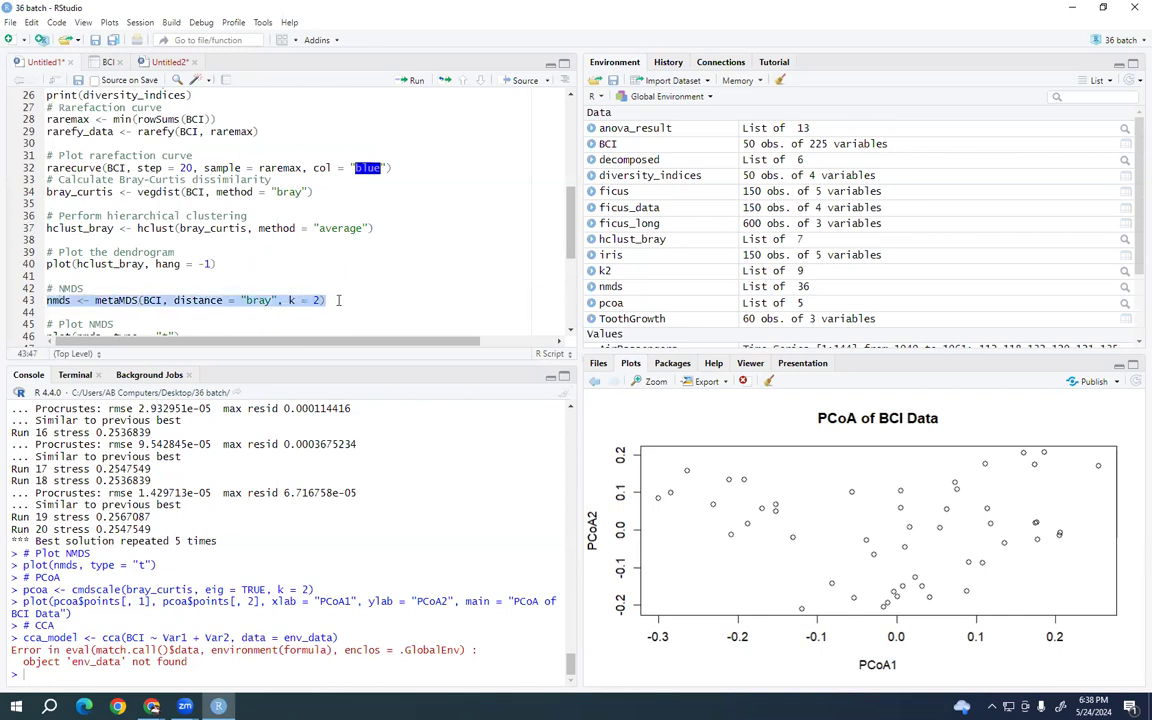
scroll(338, 300, "down", 1)
left_click(53, 287)
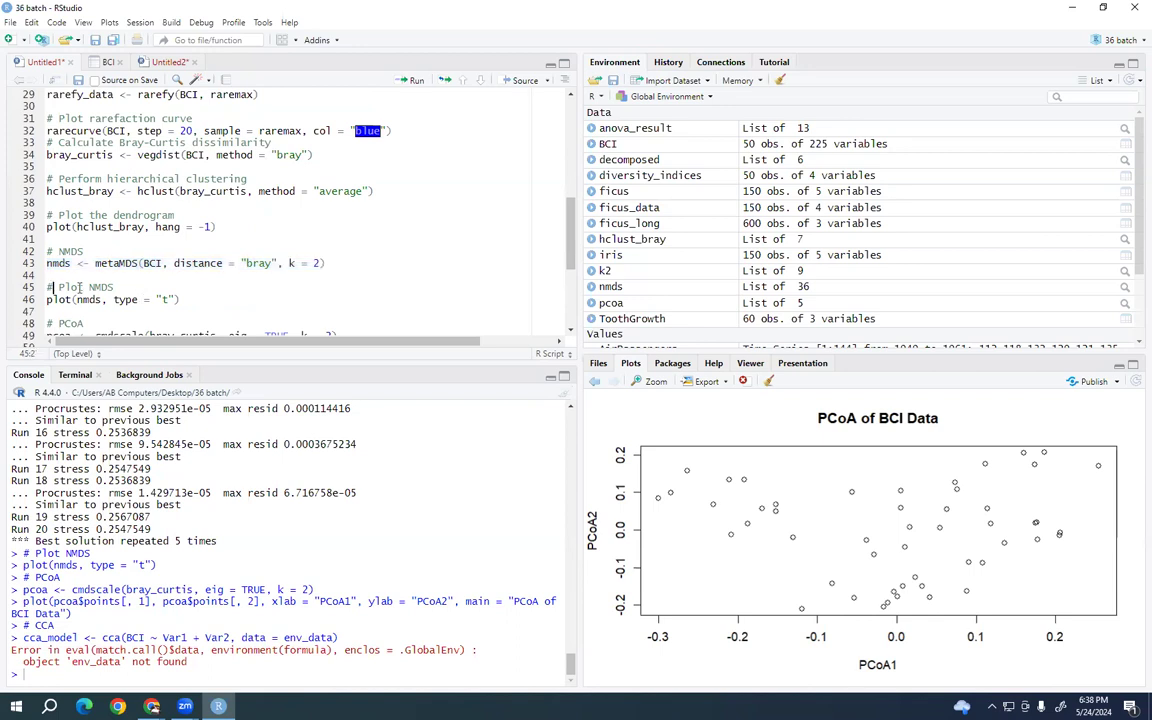
left_click_drag(46, 288, 184, 300)
left_click(184, 300)
scroll(184, 300, "down", 1)
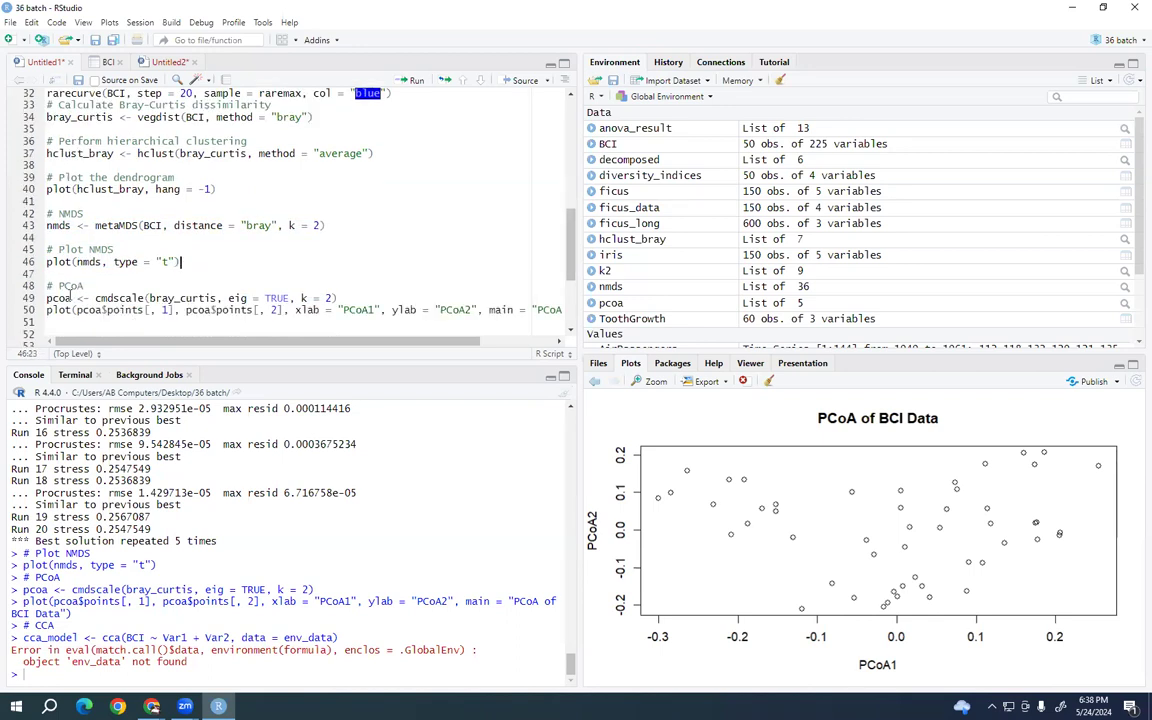
left_click(40, 272)
left_click_drag(46, 285, 221, 321)
scroll(222, 322, "down", 1)
left_click(222, 322)
scroll(224, 322, "down", 3)
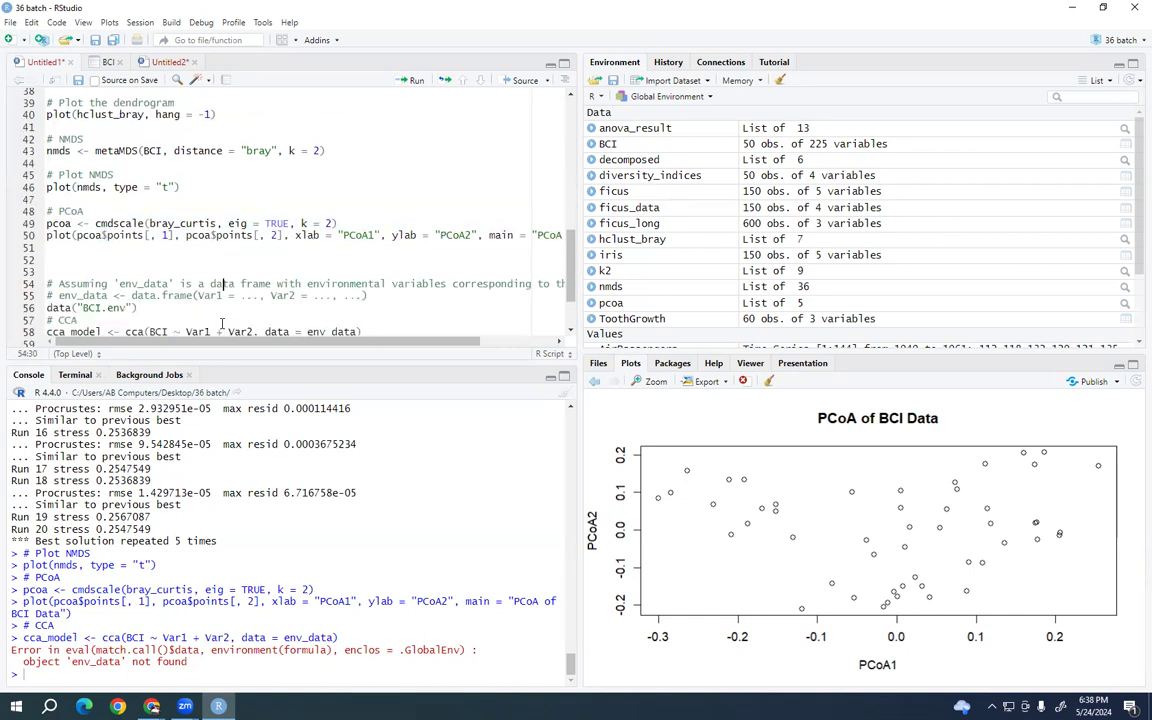
left_click(66, 257)
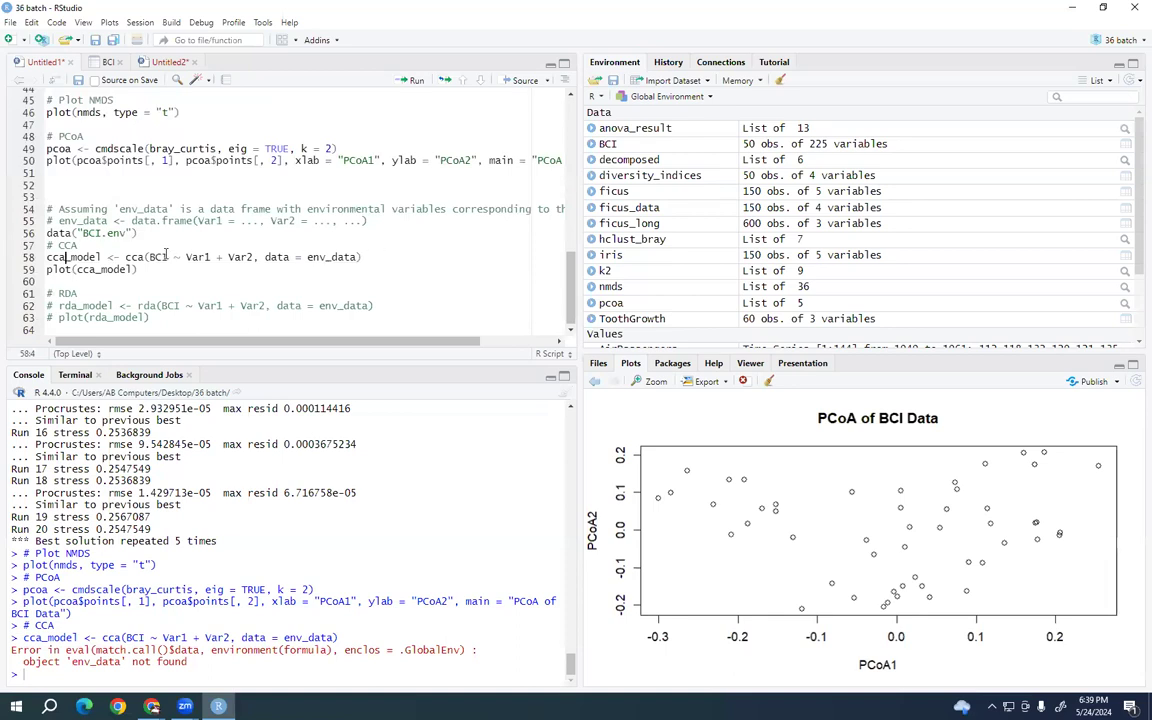
Delete the entire species diversity code from the Untitled1 script, leaving it empty
scroll(166, 256, "up", 13)
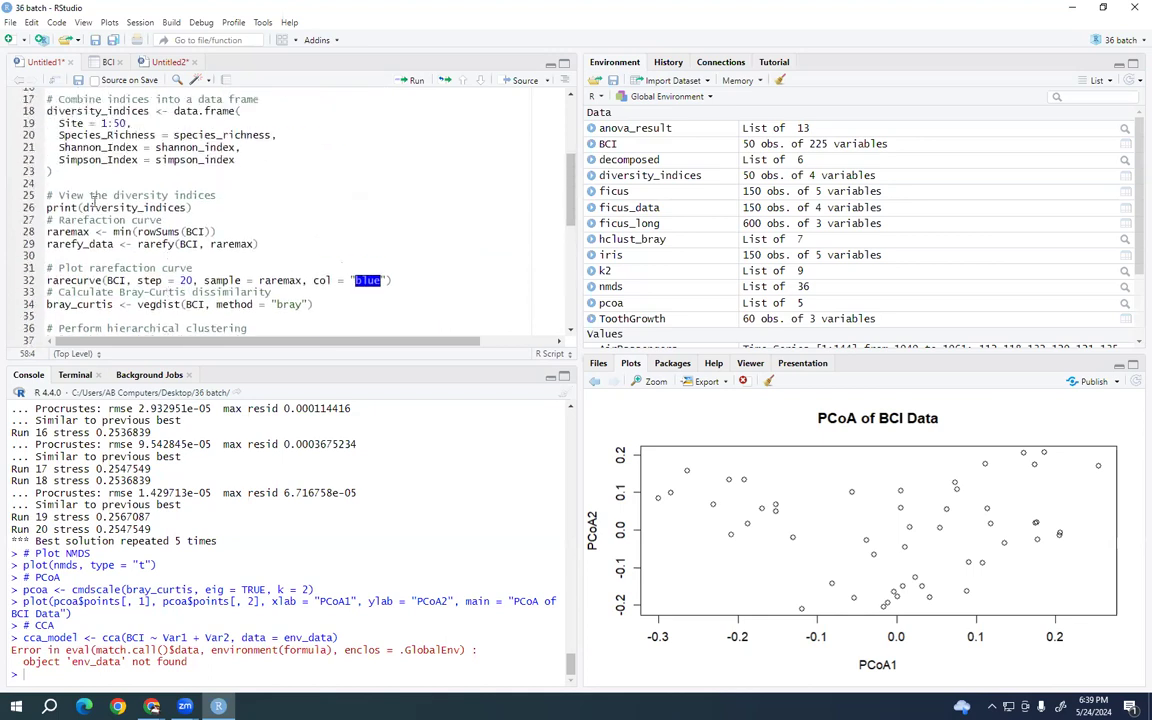
scroll(77, 169, "up", 1)
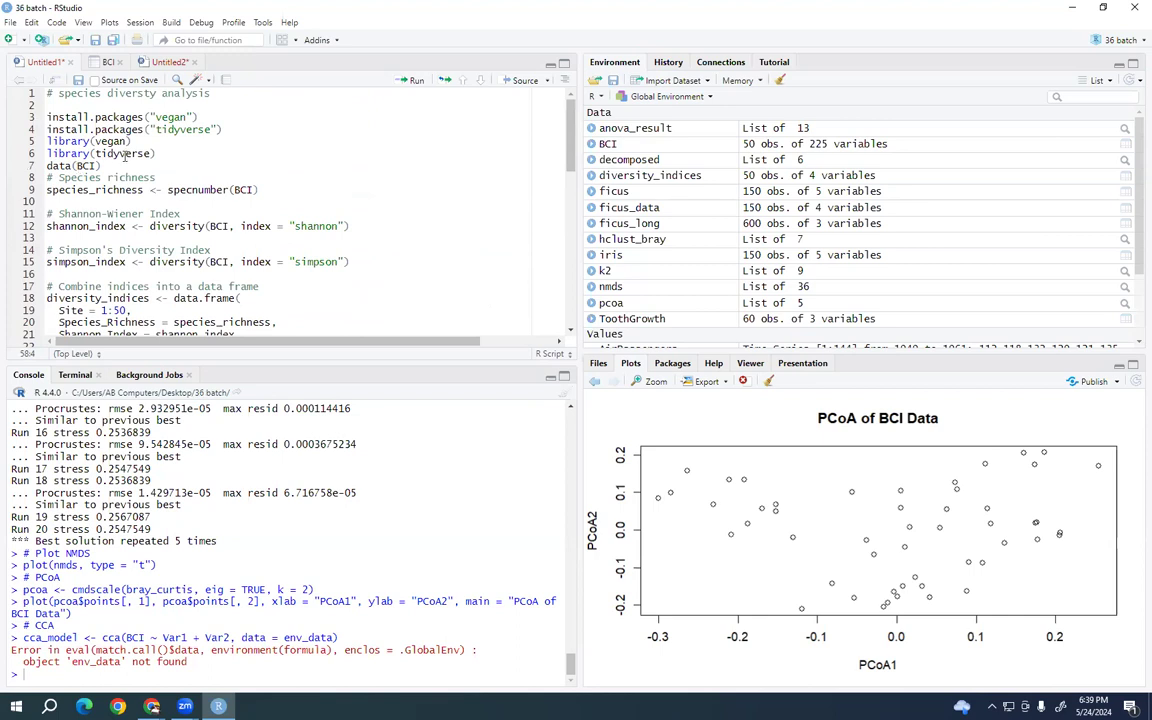
left_click_drag(45, 93, 178, 372)
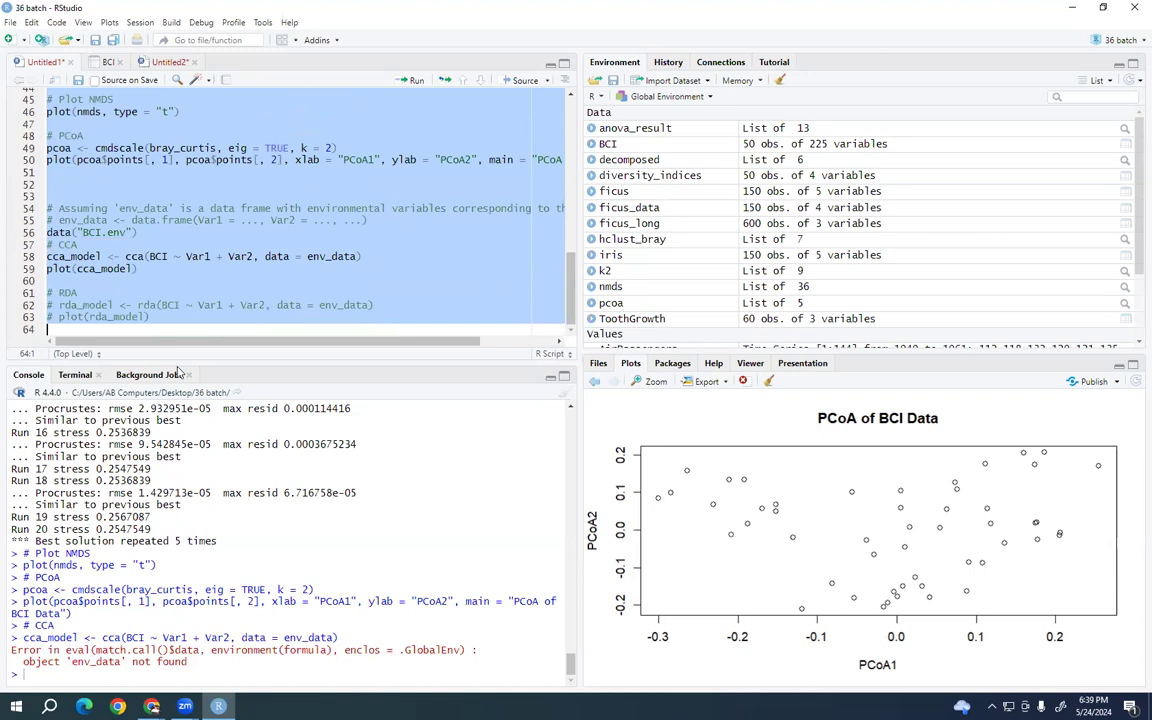
key("BackSpace")
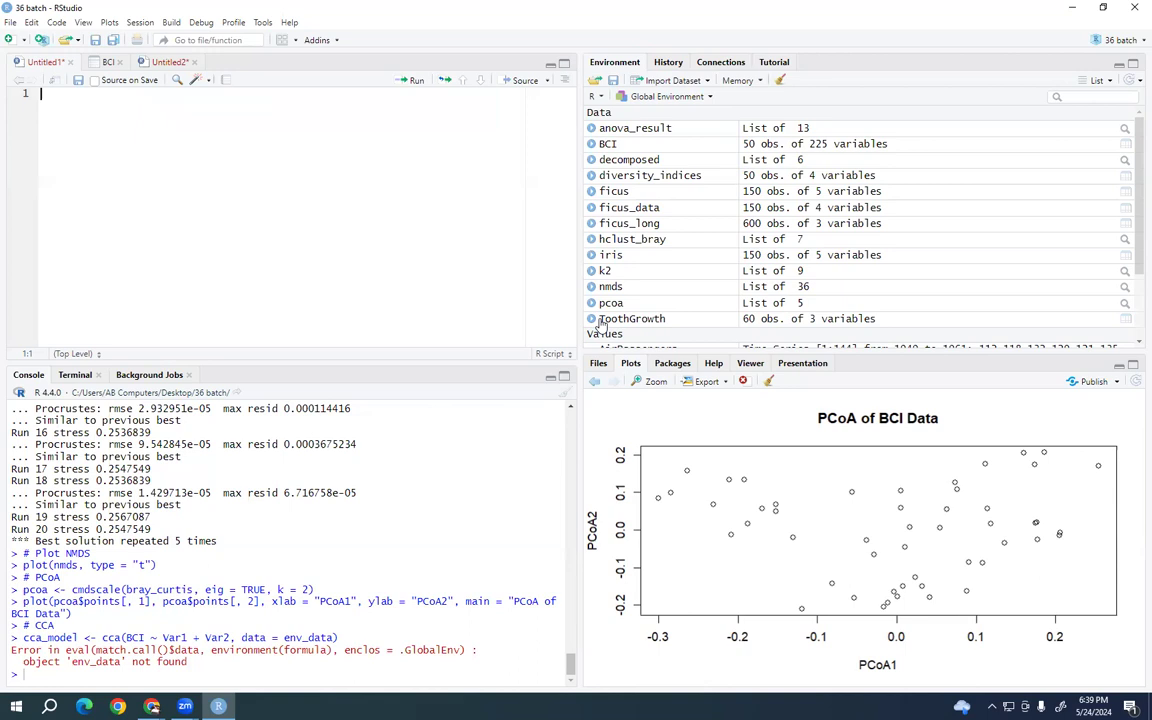
Search the installed packages list for sf
left_click(673, 364)
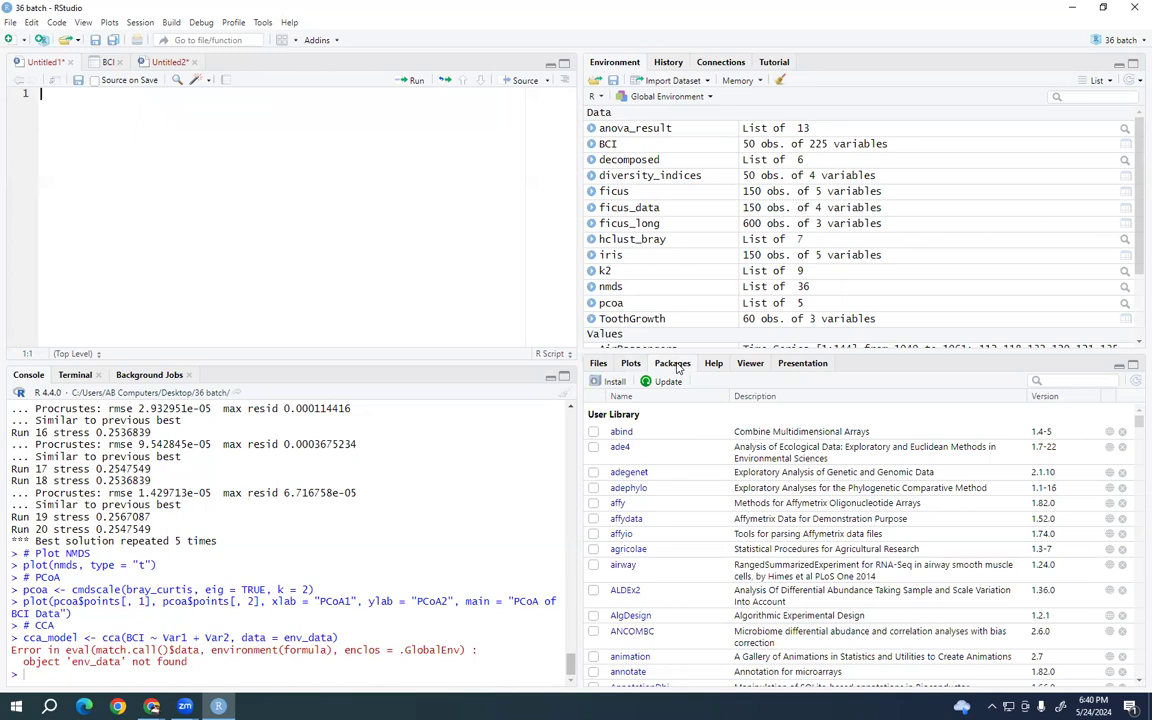
left_click(1065, 381)
type("sf")
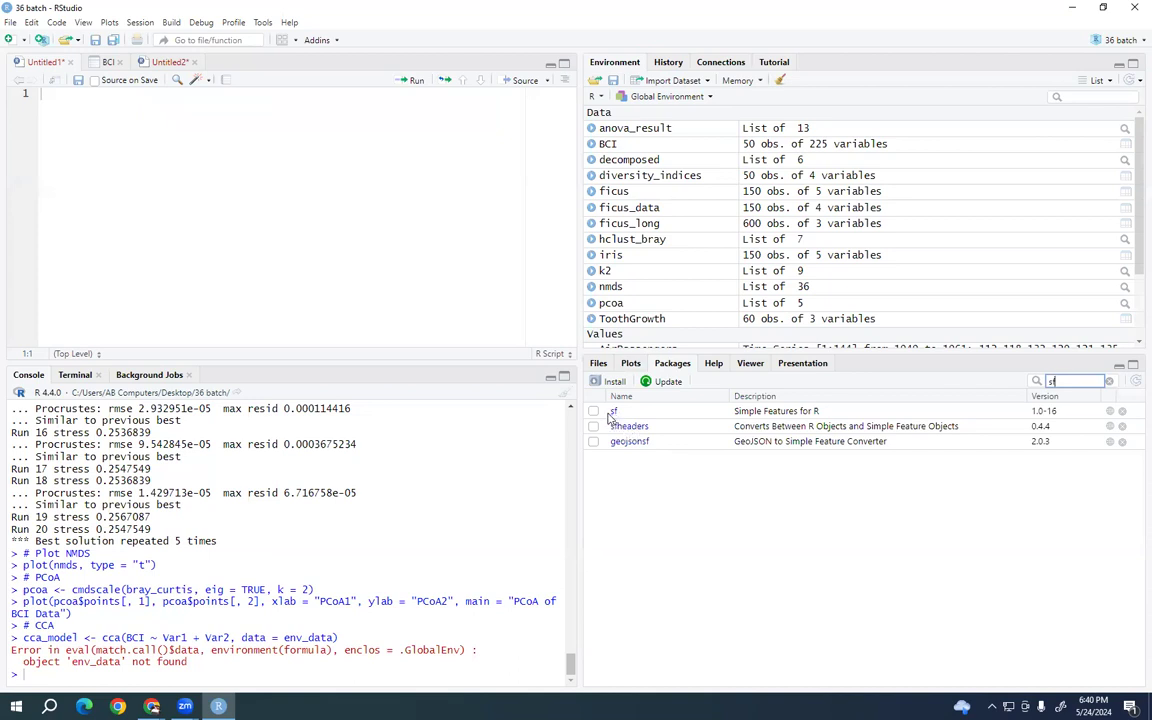
Bring up the WhatsApp browser window, launch the WhatsApp desktop app, and minimize the browser to return to RStudio
mouse_move(152, 706)
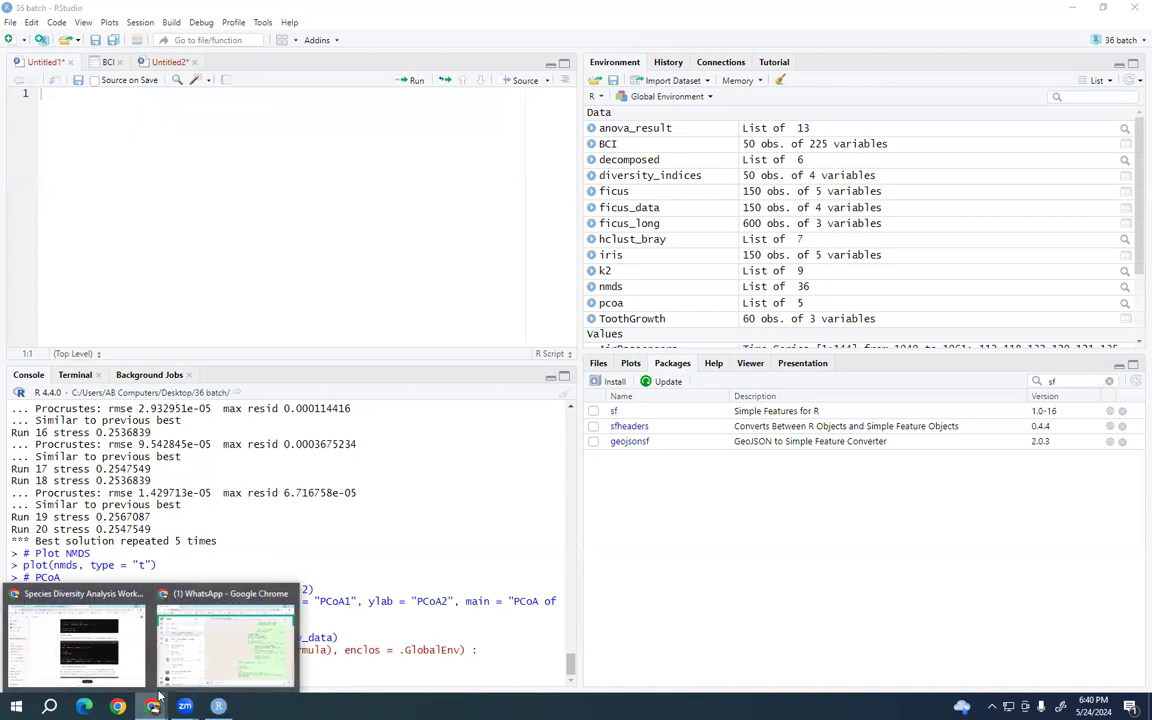
left_click(185, 655)
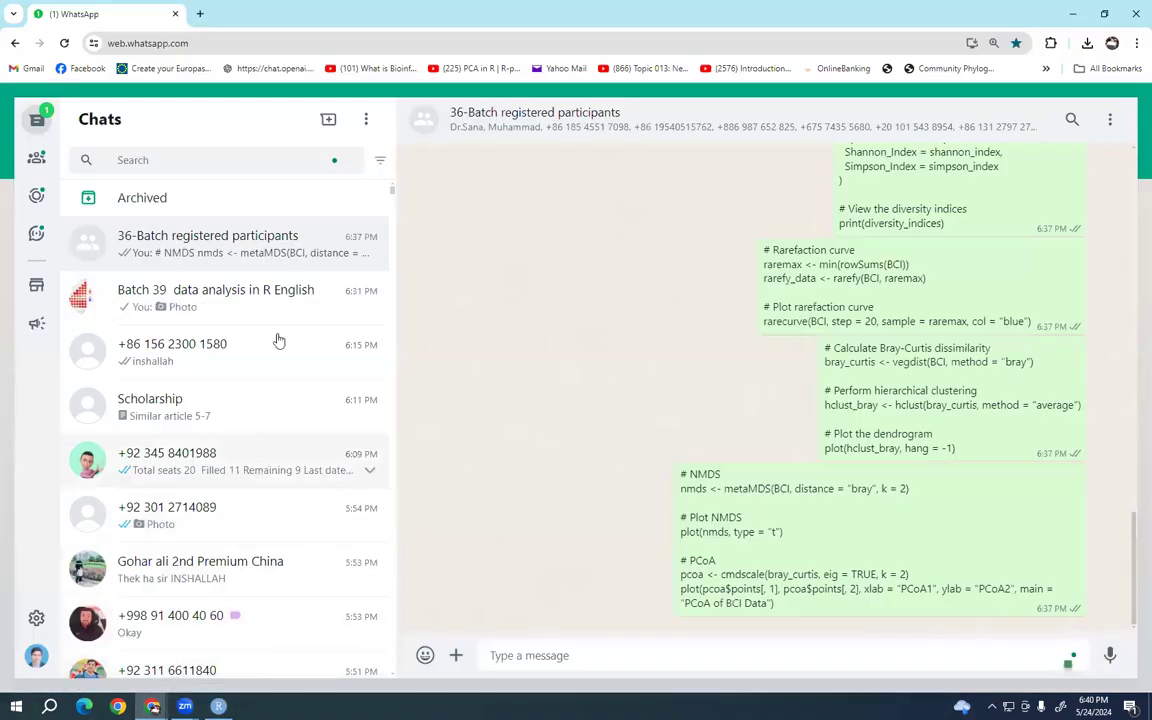
key("super")
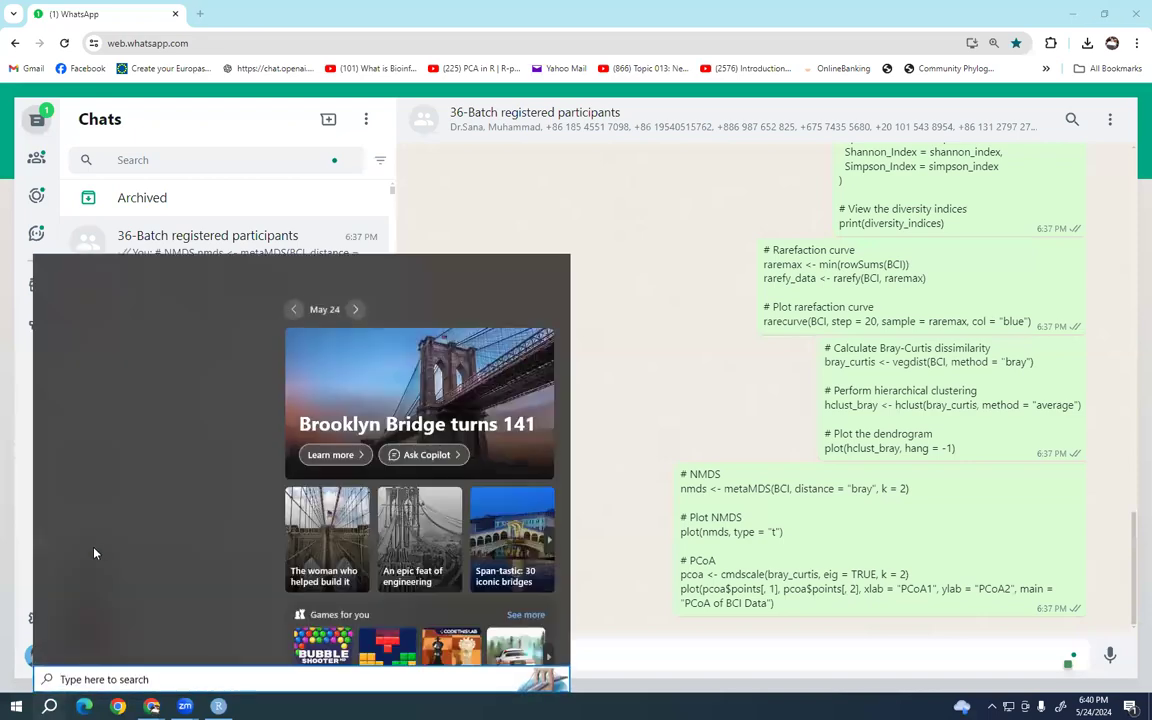
left_click(98, 515)
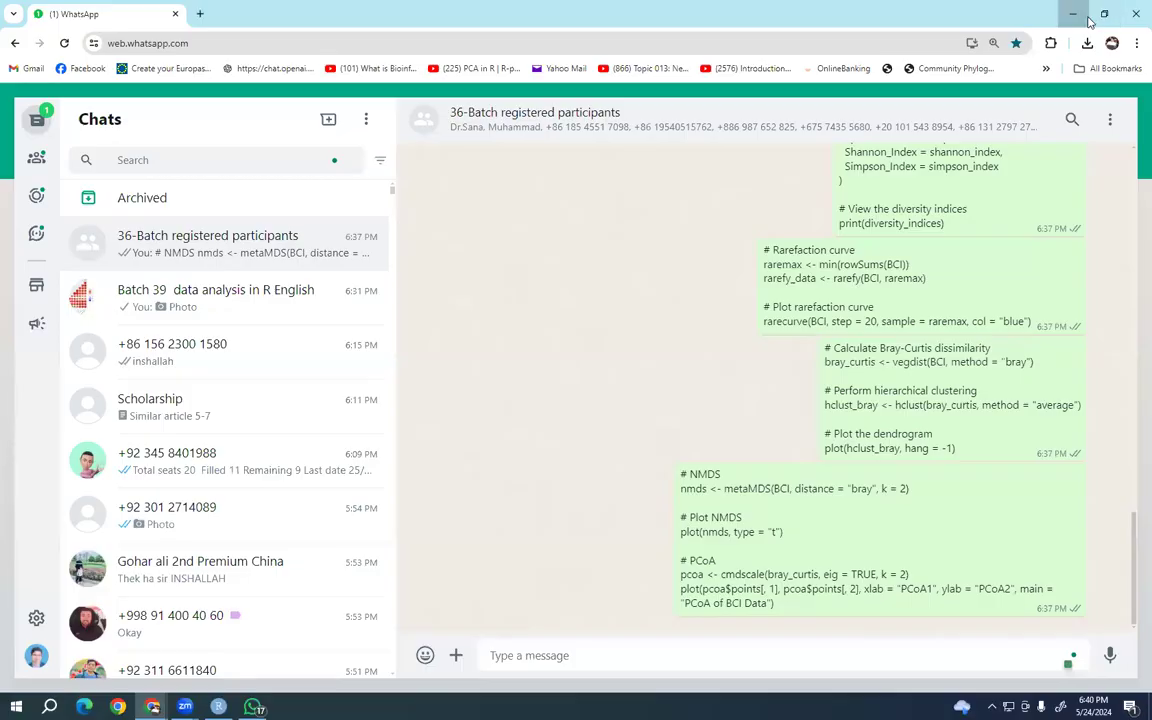
left_click(1089, 20)
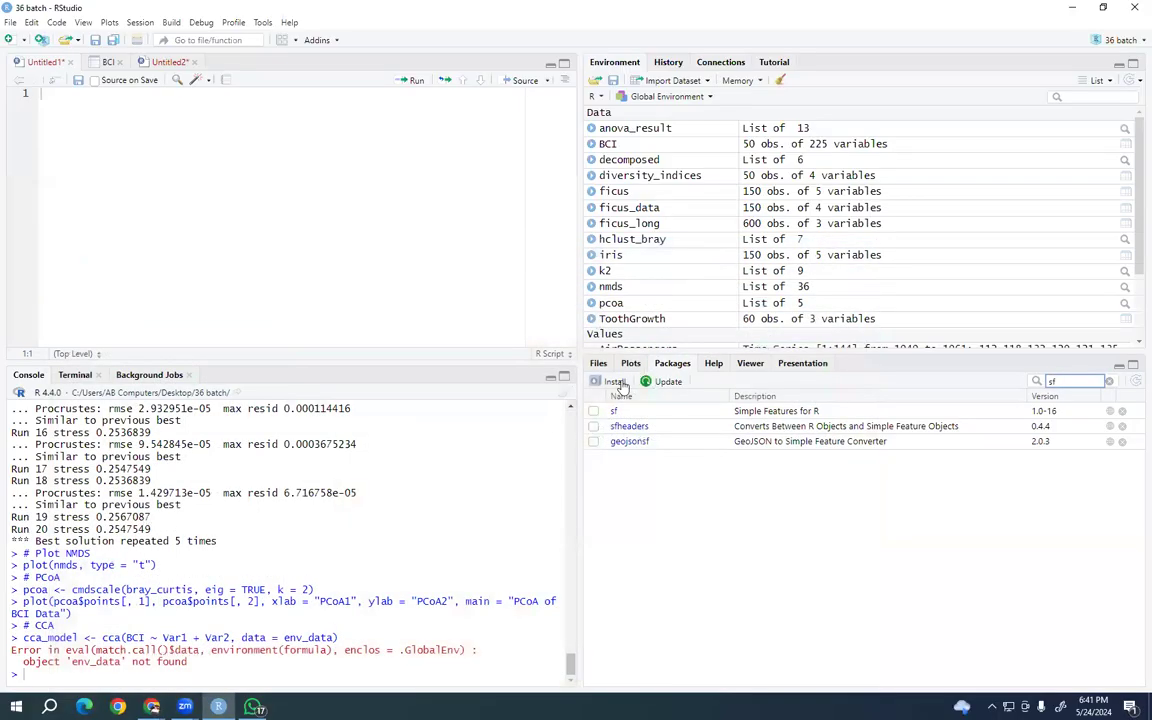
Install the sf package from the CRAN repository with its dependencies, agreeing to restart R before the installation
left_click(616, 382)
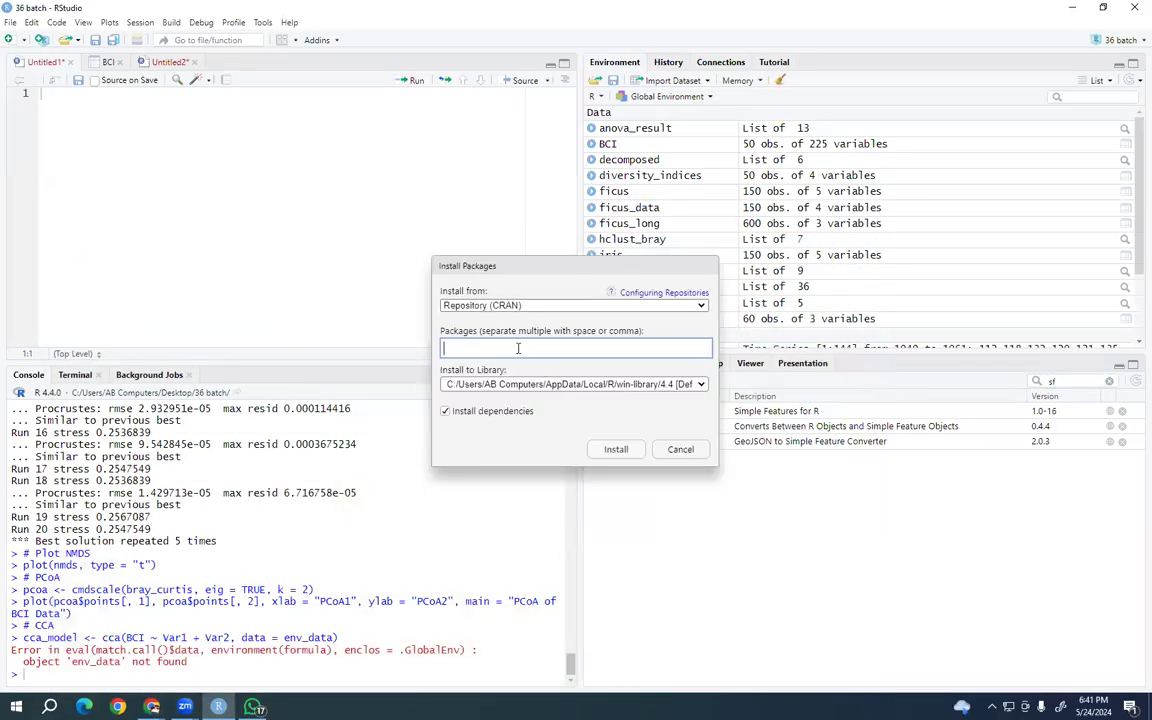
type("sf")
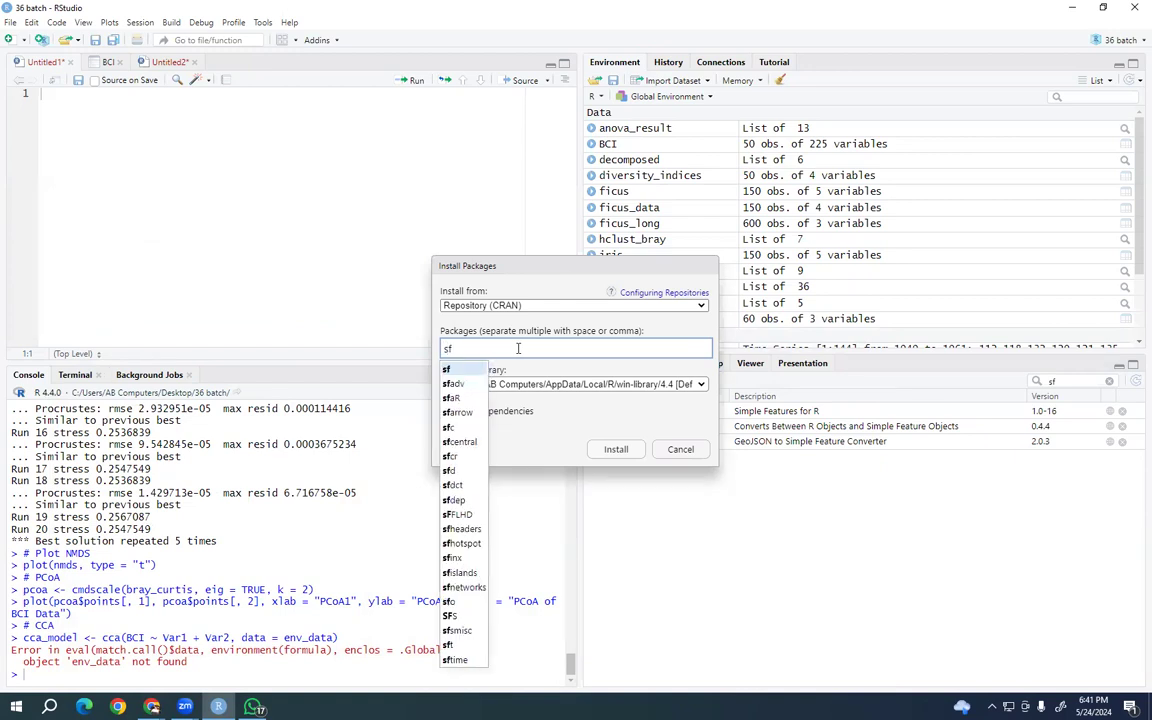
left_click(455, 369)
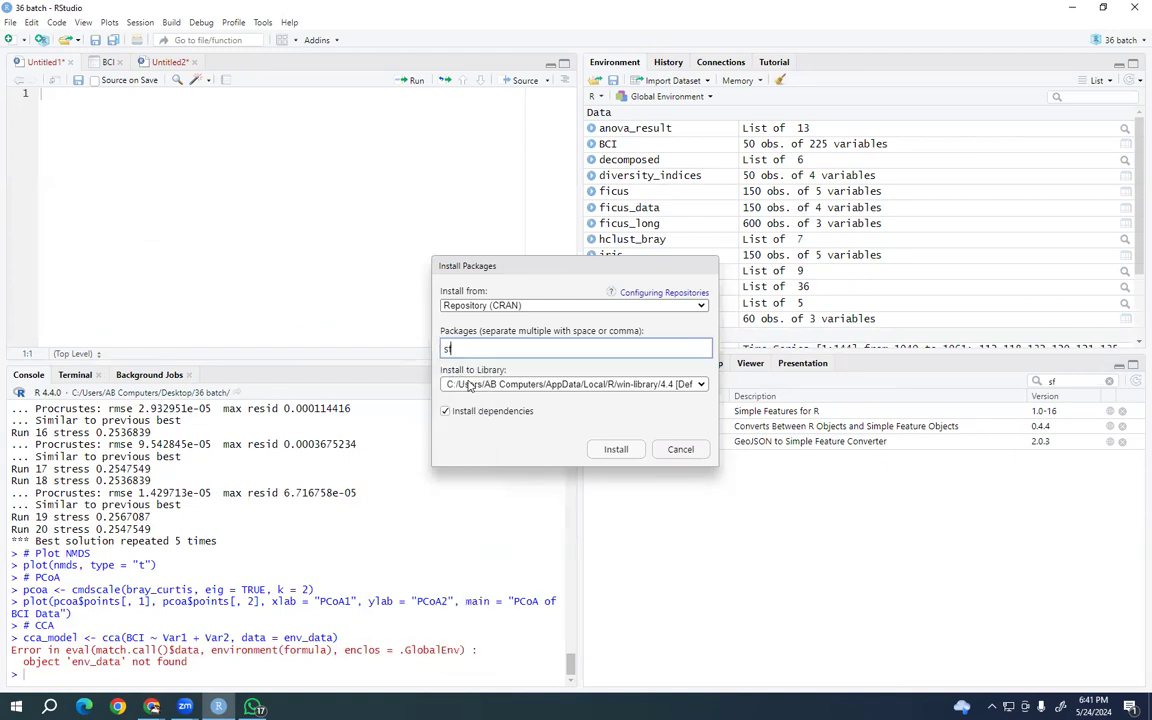
left_click(614, 450)
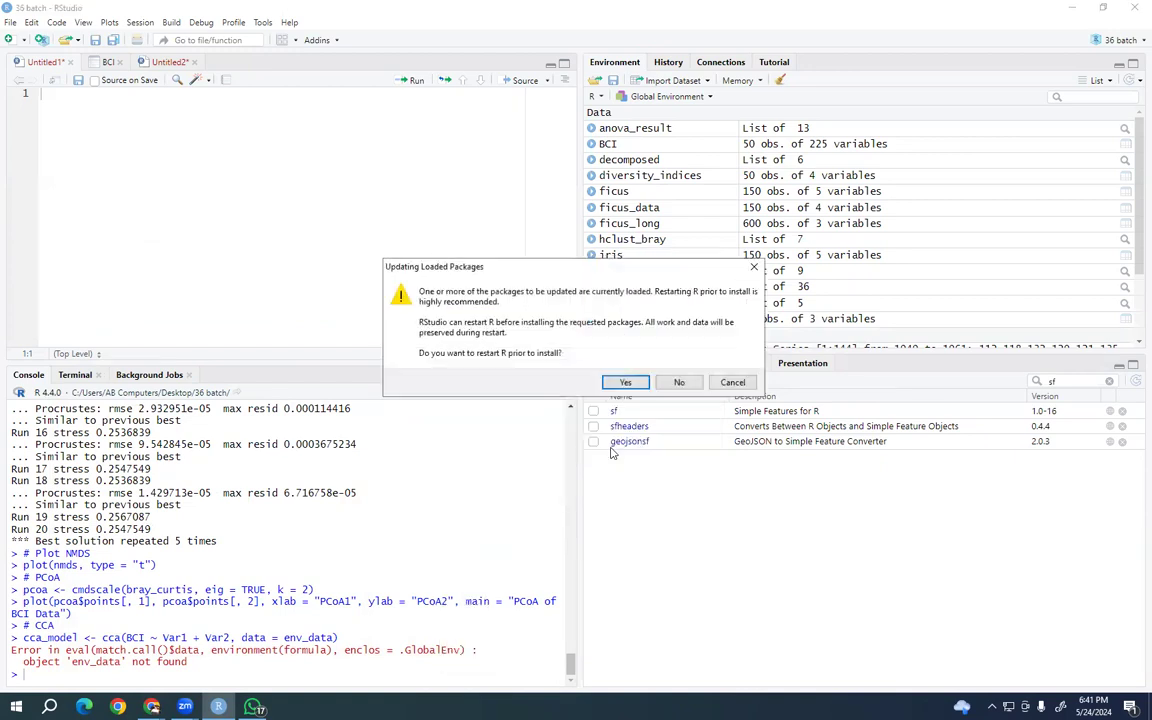
left_click(626, 383)
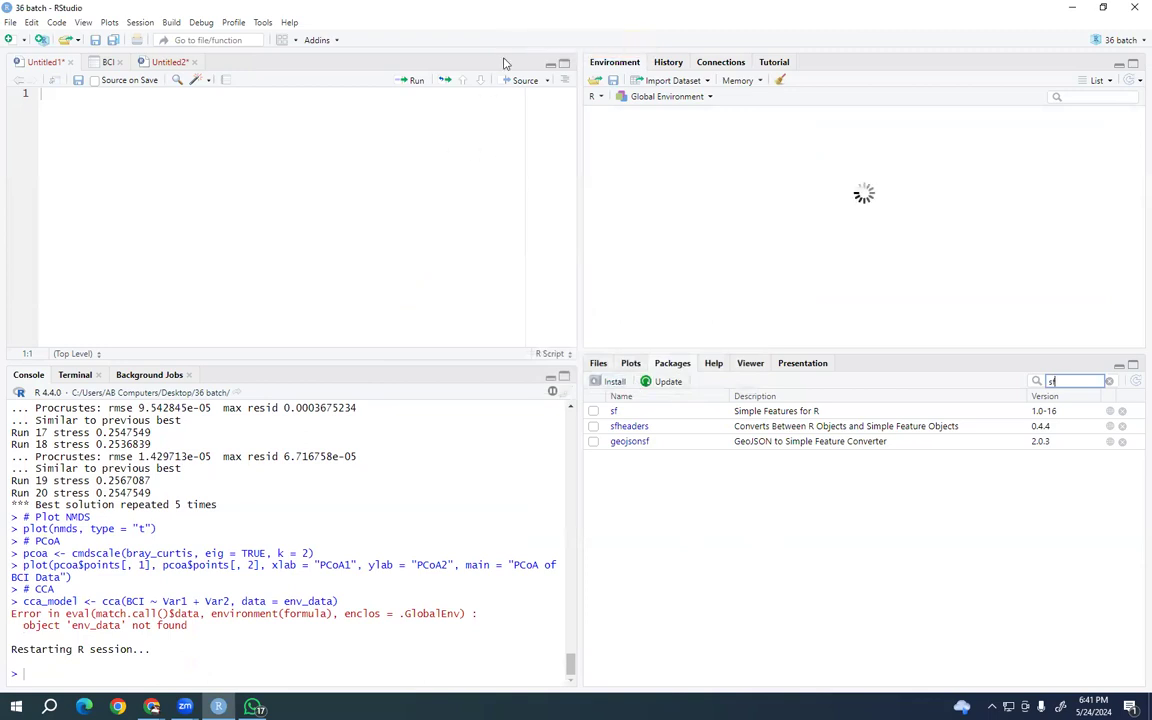